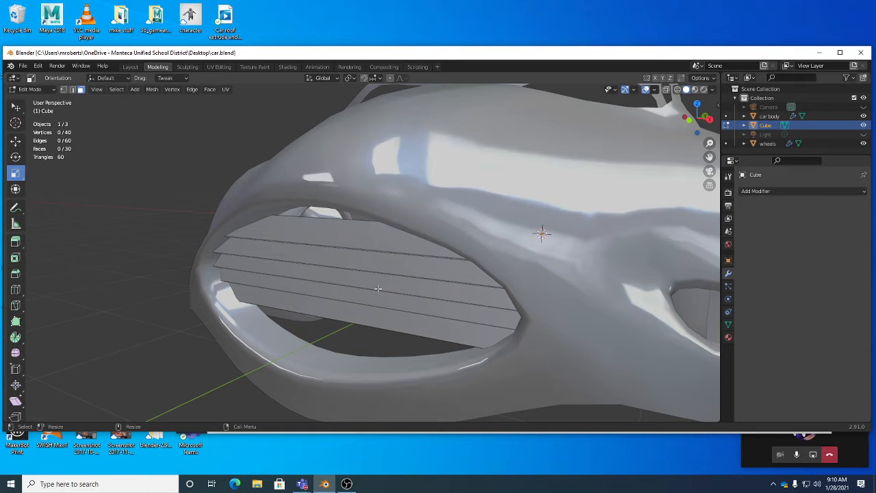
Enlarge the outliner area and add a new collection to the scene.
middle_click_drag(377, 287, 421, 291)
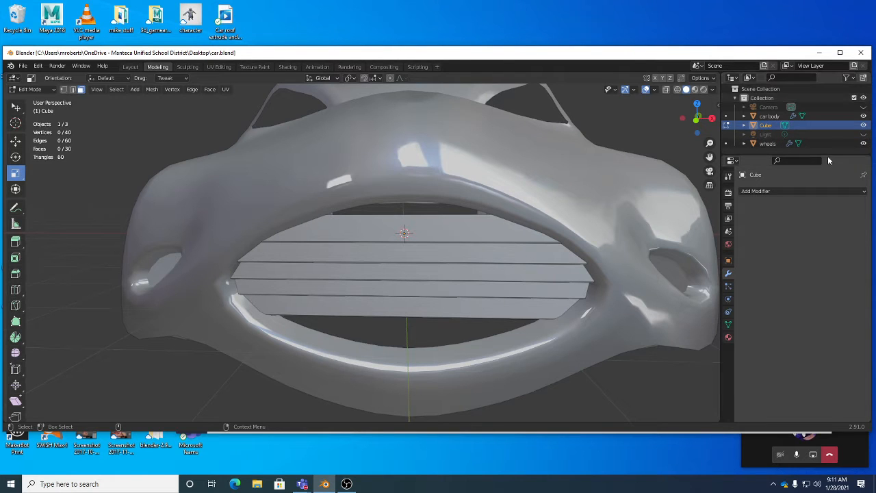
left_click_drag(828, 156, 826, 179)
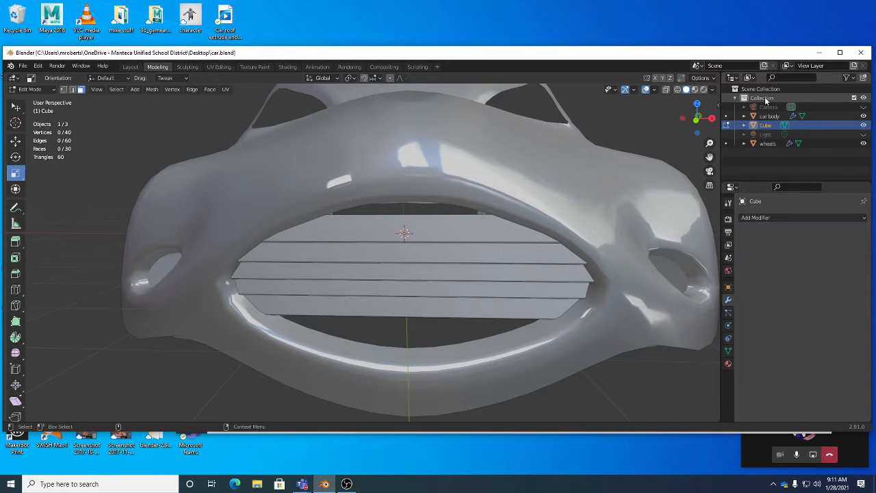
right_click(803, 163)
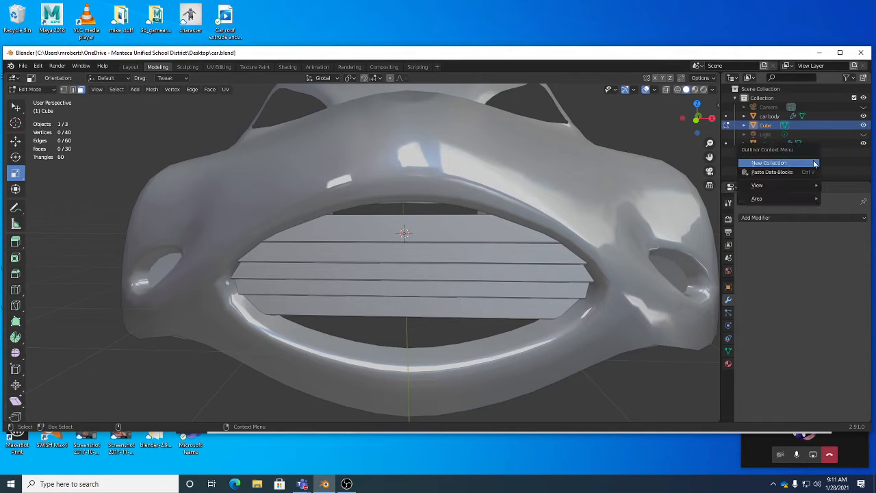
right_click(819, 160)
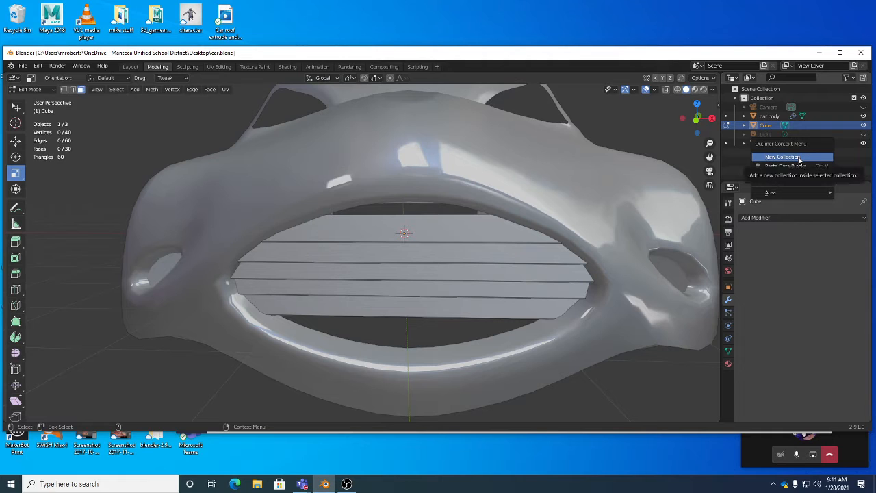
left_click(797, 158)
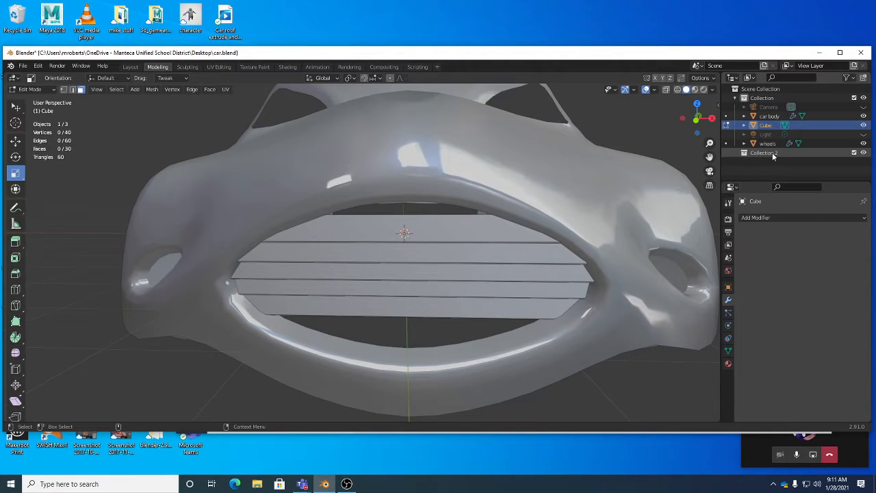
Rename the new collection as Camera/light.
left_click(778, 153)
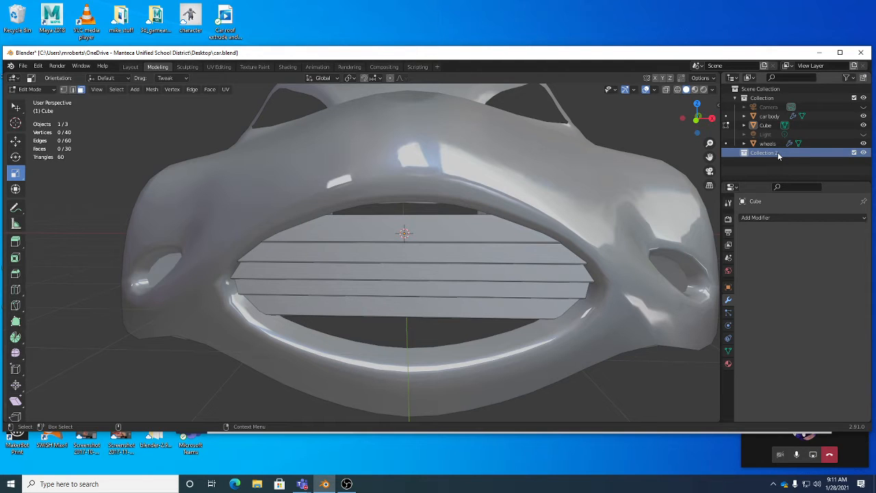
double_click(777, 152)
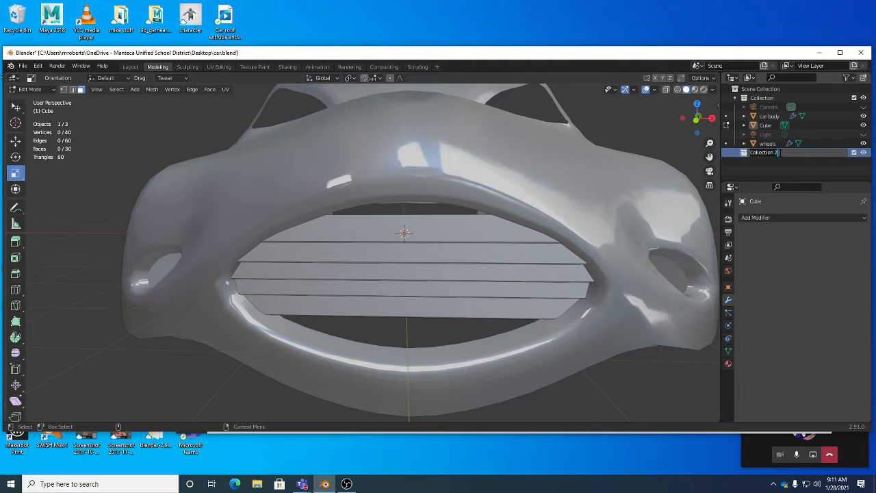
type("Camer")
type("a/")
type("ligh")
type("t")
key("Return")
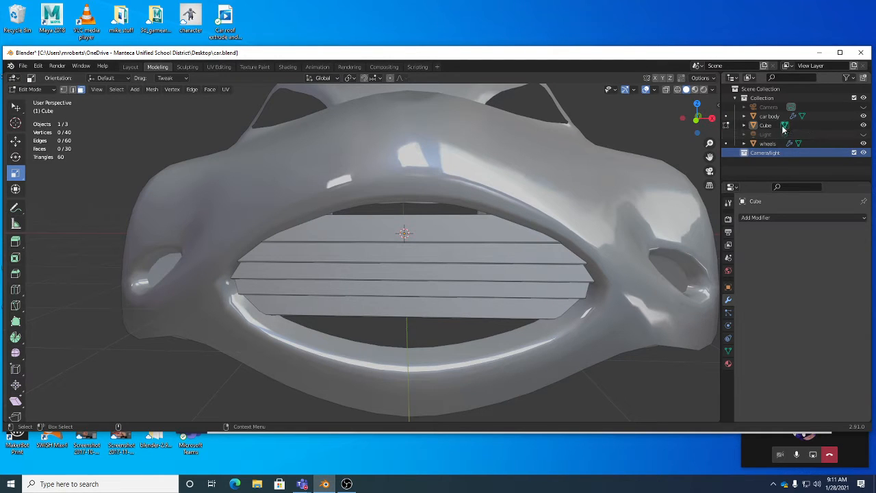
Move the Camera and Light objects into the Camera/light collection and give that collection a red colour tag.
left_click_drag(772, 109, 773, 155)
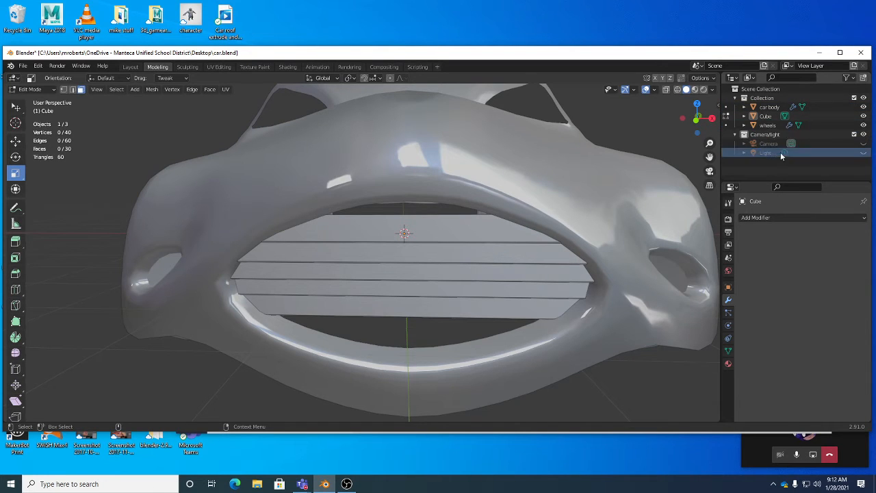
left_click(736, 135)
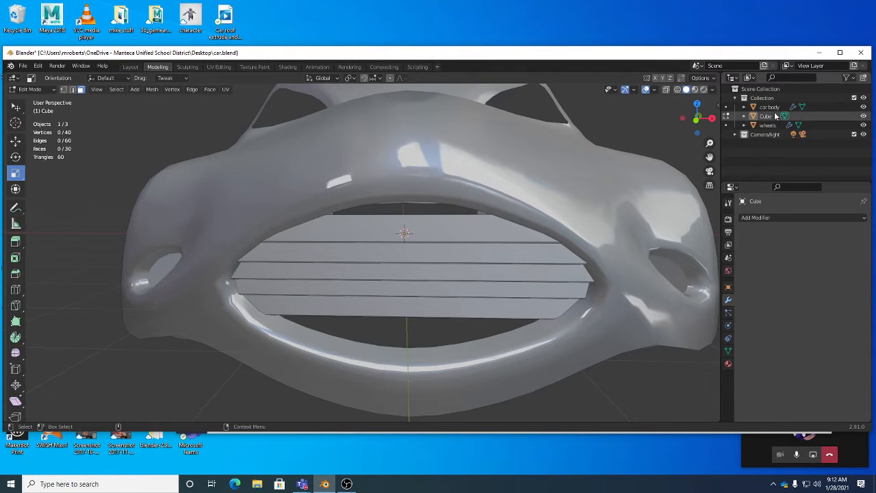
right_click(768, 136)
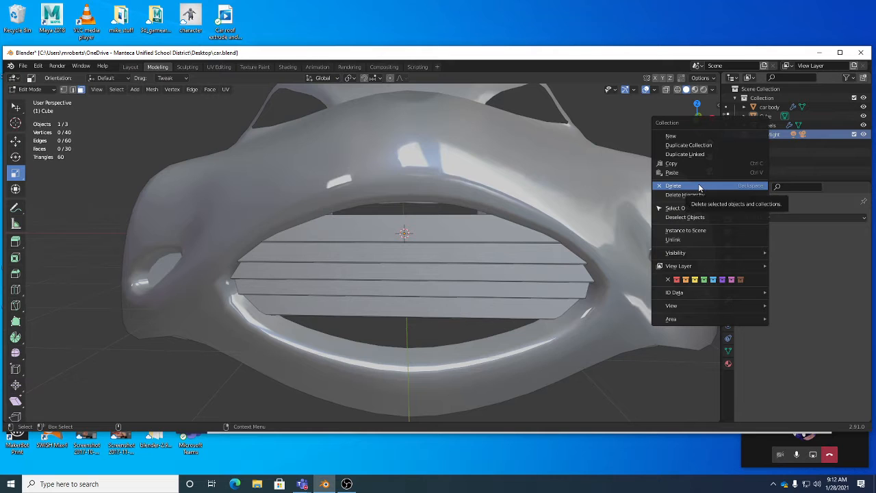
left_click(676, 279)
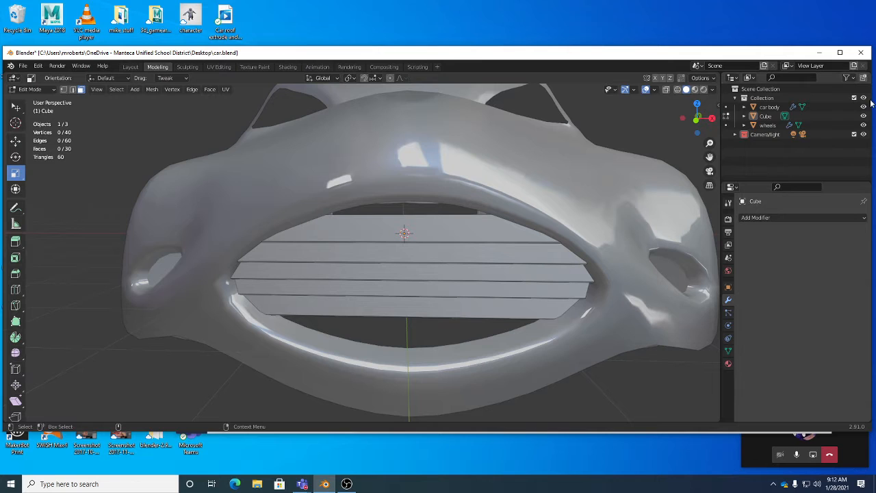
Hide the Camera/light collection in the viewport and leave it collapsed in the outliner.
left_click(862, 134)
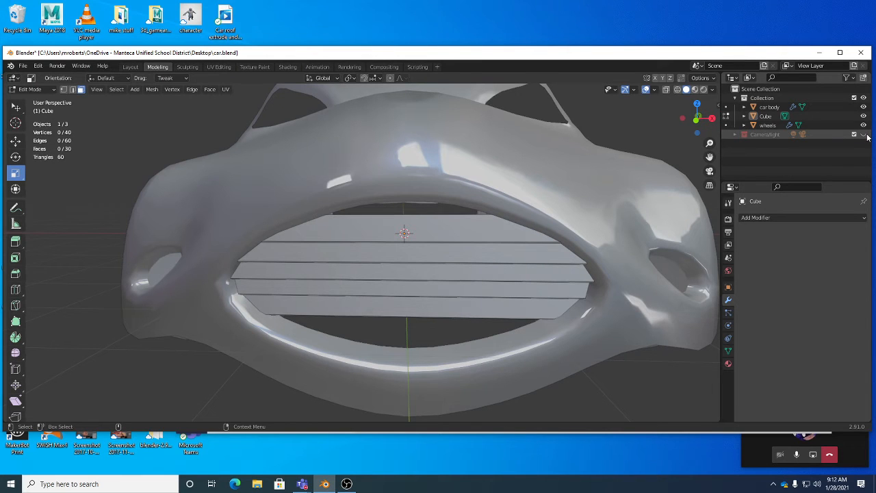
left_click(734, 133)
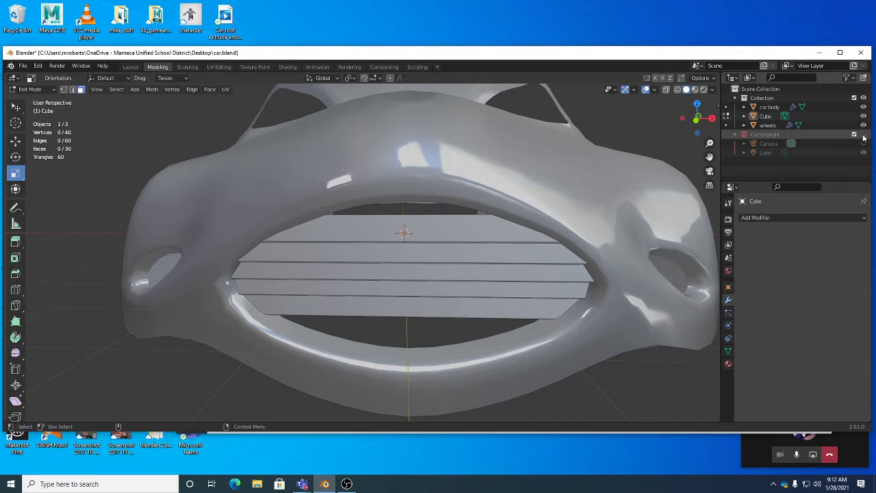
left_click(733, 134)
left_click(862, 134)
left_click(862, 135)
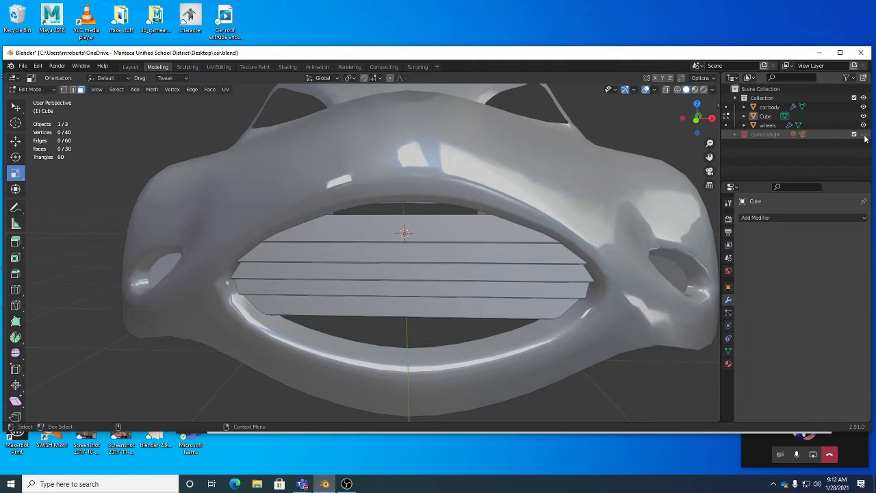
Rename the original collection holding the car parts as Car.
right_click(797, 158)
double_click(765, 99)
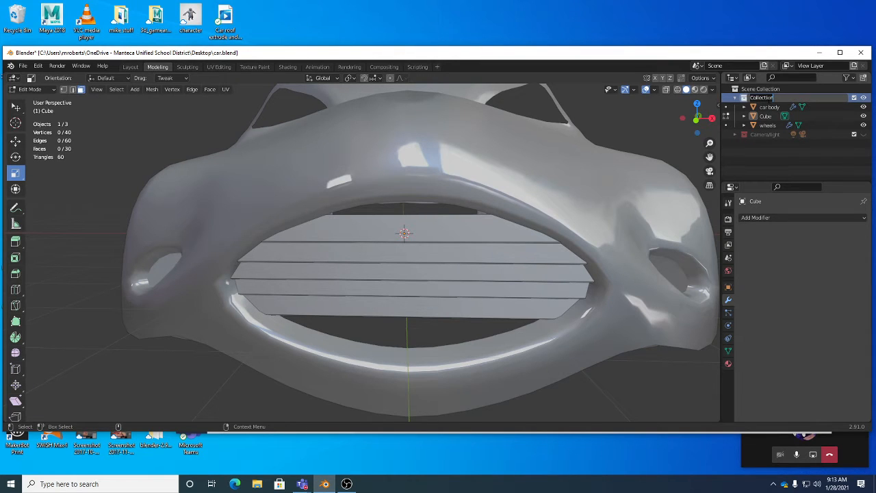
type("Car")
key("Return")
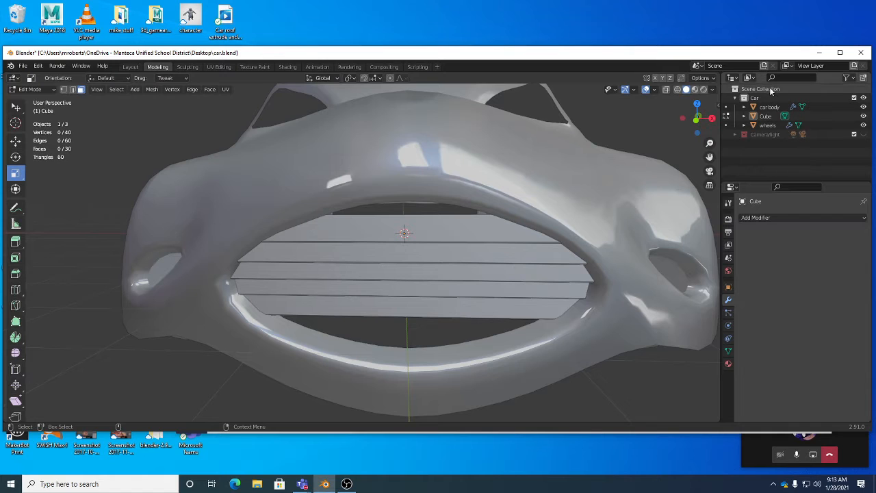
Rename the Cube object that forms the front grille slats as grates.
right_click(766, 133)
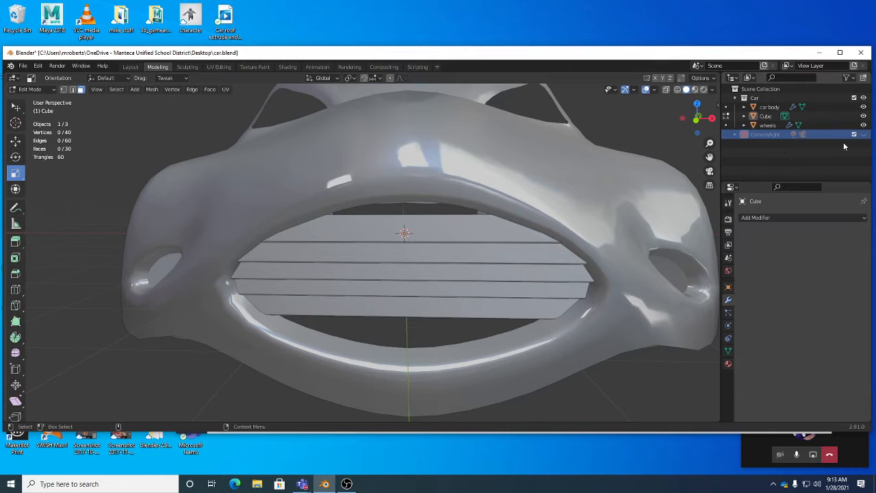
left_click(767, 116)
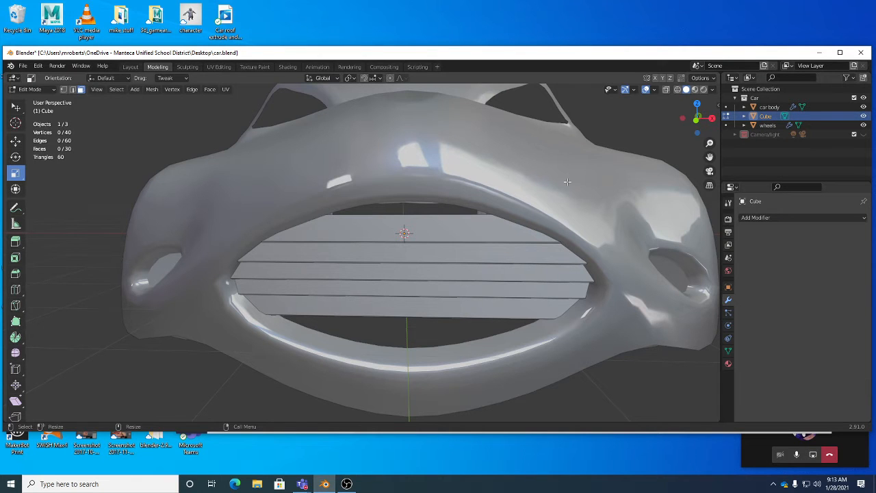
middle_click_drag(539, 178, 568, 164)
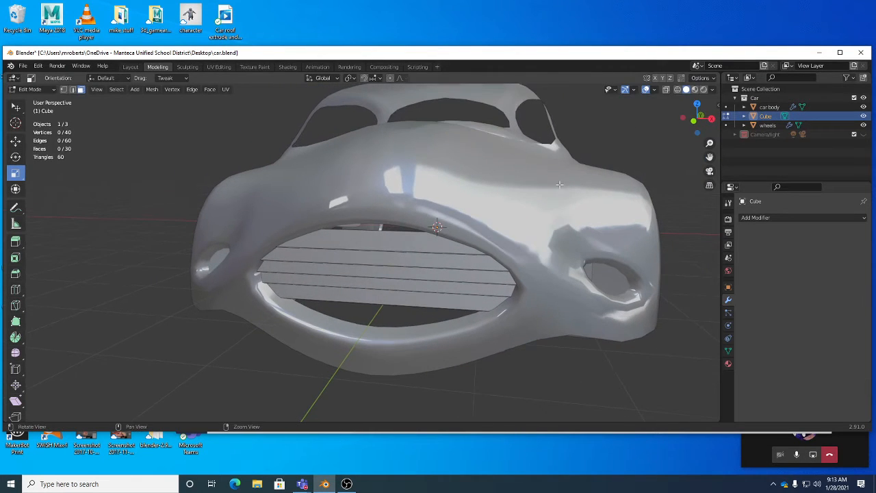
double_click(767, 117)
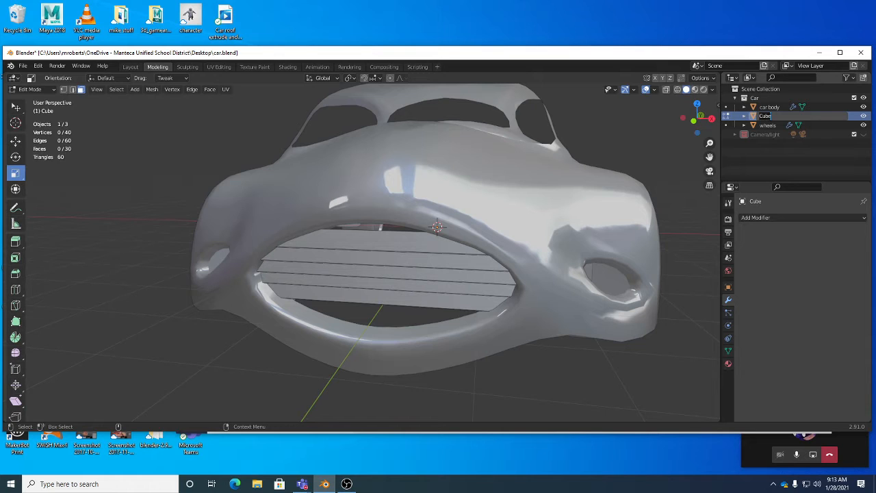
type("grates")
key("Return")
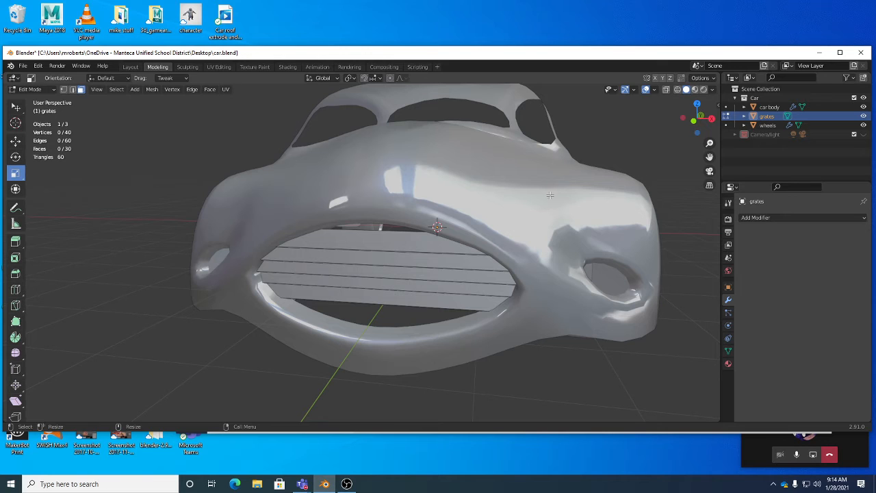
Switch to Object Mode and select the car body, grates and wheels in turn to match names to parts.
key("Tab")
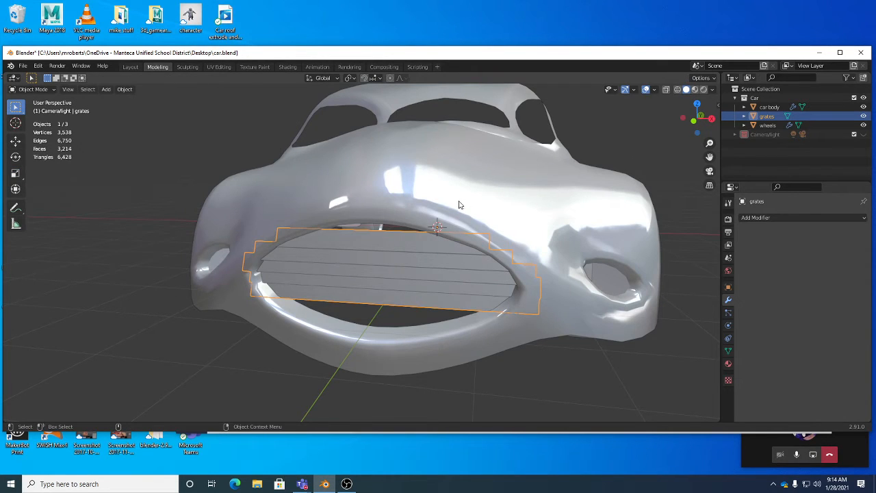
left_click(524, 192)
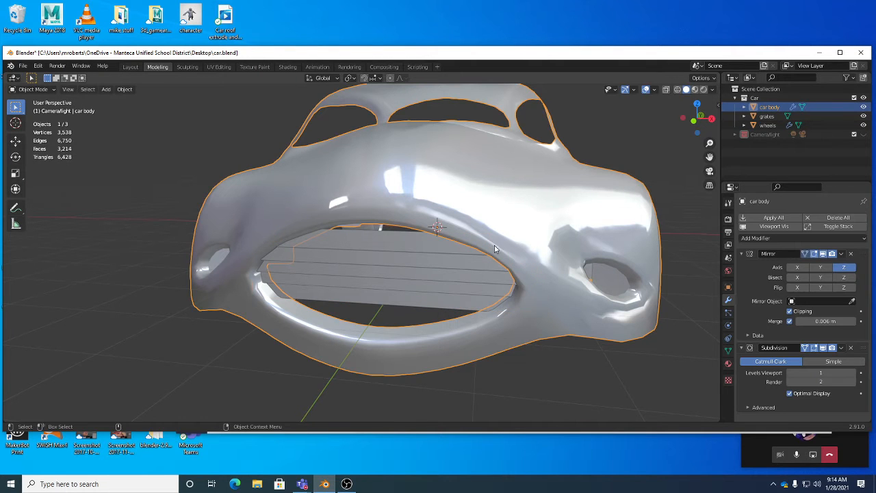
middle_click_drag(624, 287, 448, 298)
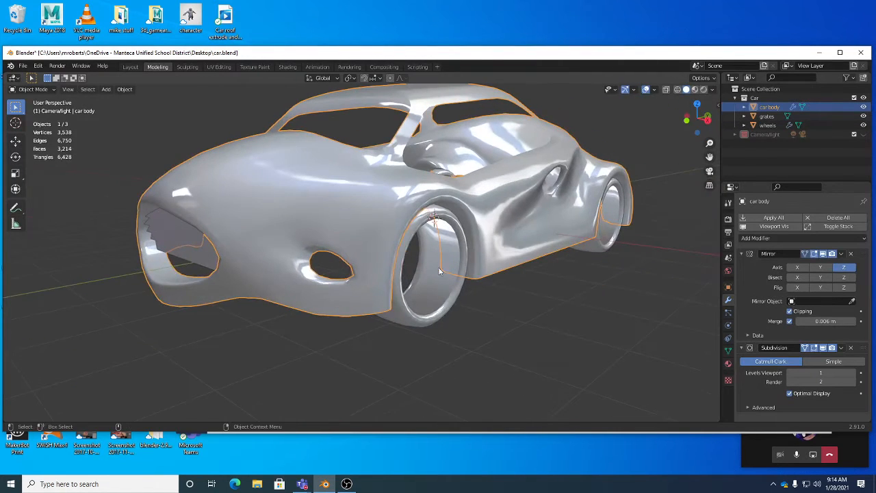
left_click(447, 298)
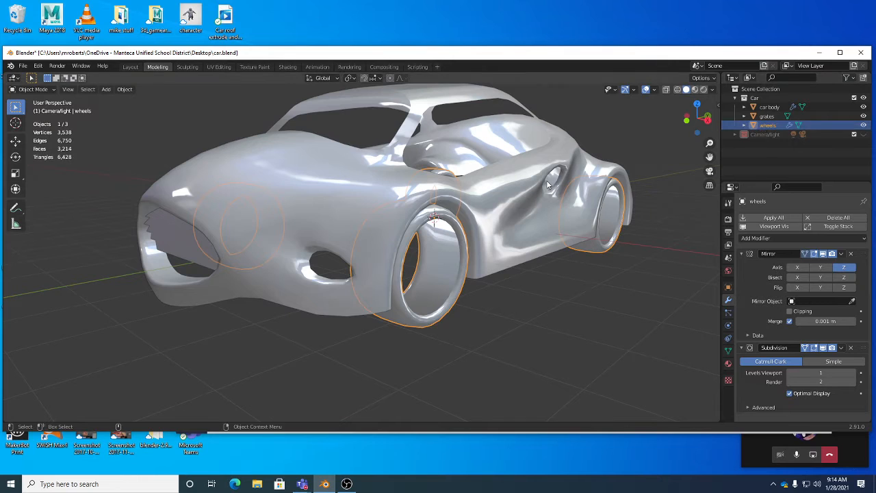
left_click(767, 108)
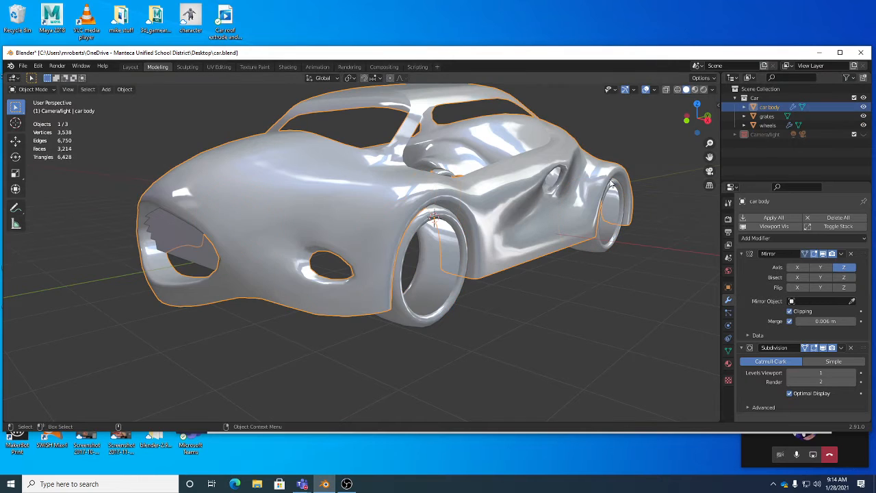
left_click(765, 117)
left_click(769, 126)
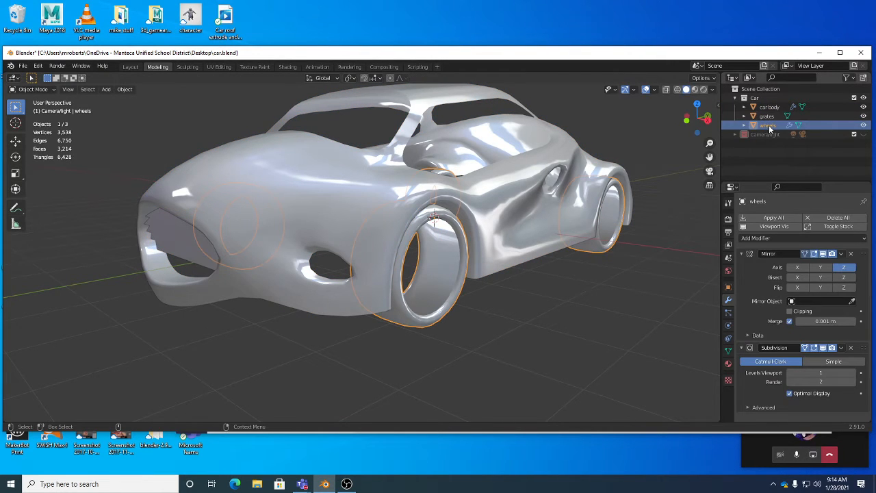
Hide the car body in the viewport to expose the grates and wheels.
left_click(863, 107)
left_click(864, 108)
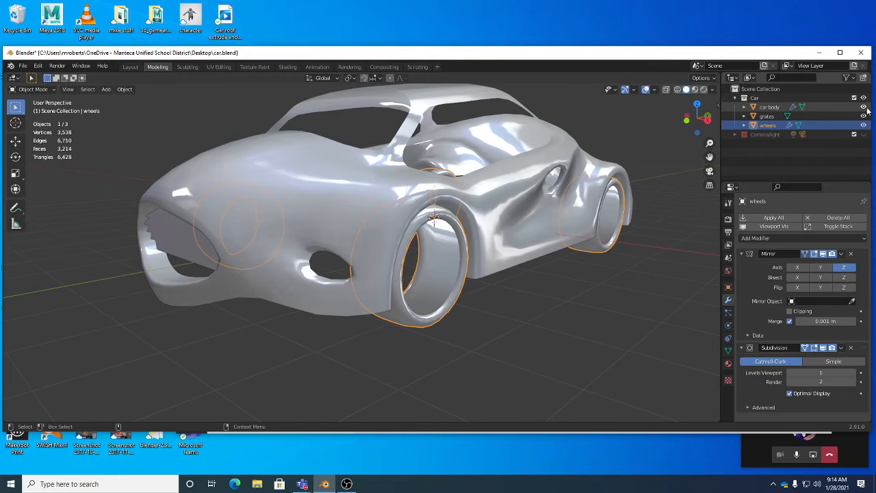
left_click(863, 107)
middle_click_drag(359, 215, 432, 260)
Select the wheels and the grates together, with the grates as the active object.
left_click(353, 246)
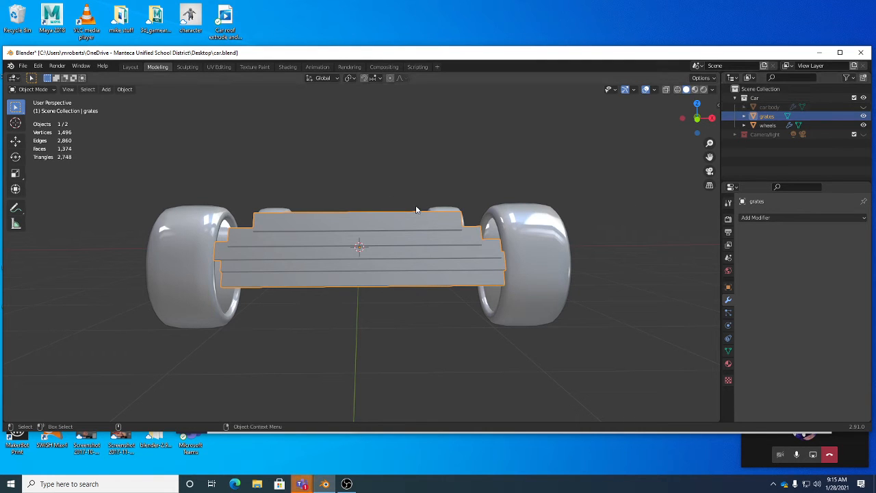
middle_click_drag(416, 209, 402, 217)
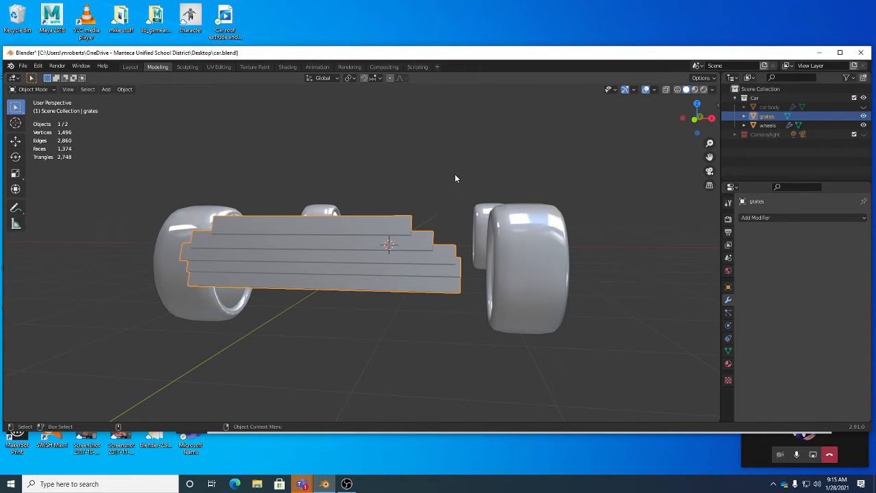
right_click(420, 148)
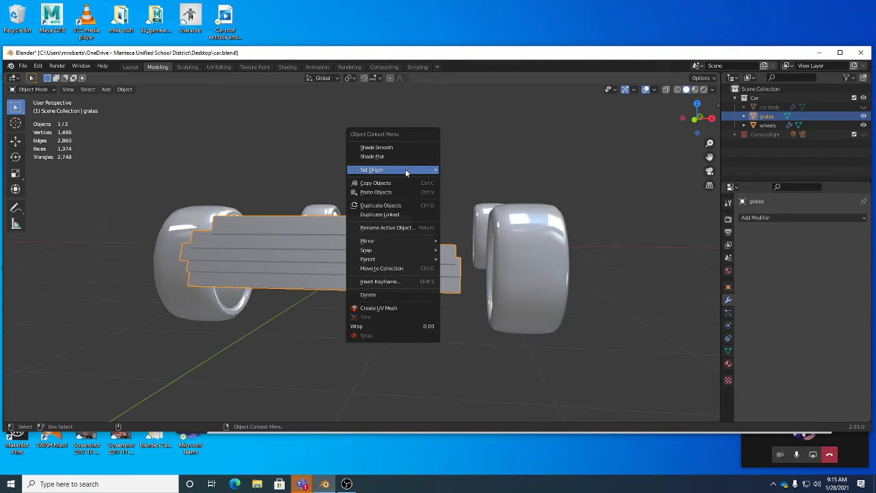
mouse_move(405, 171)
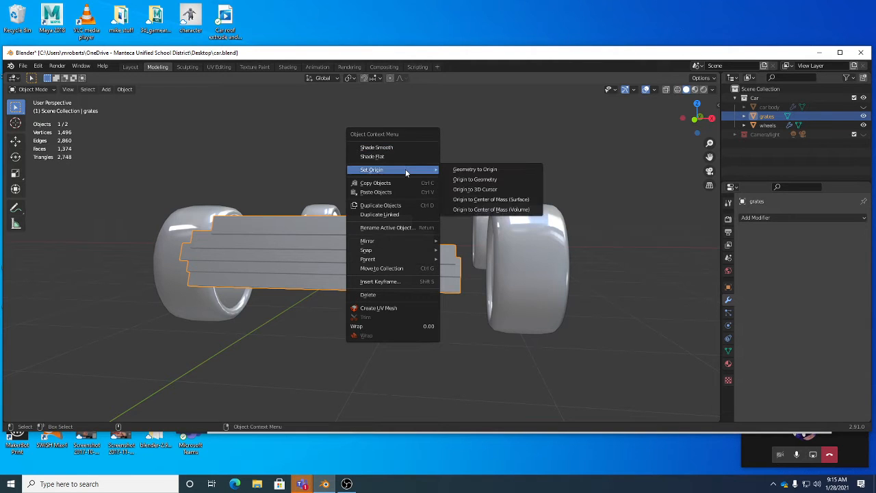
left_click(528, 255)
left_click(424, 265, "shift")
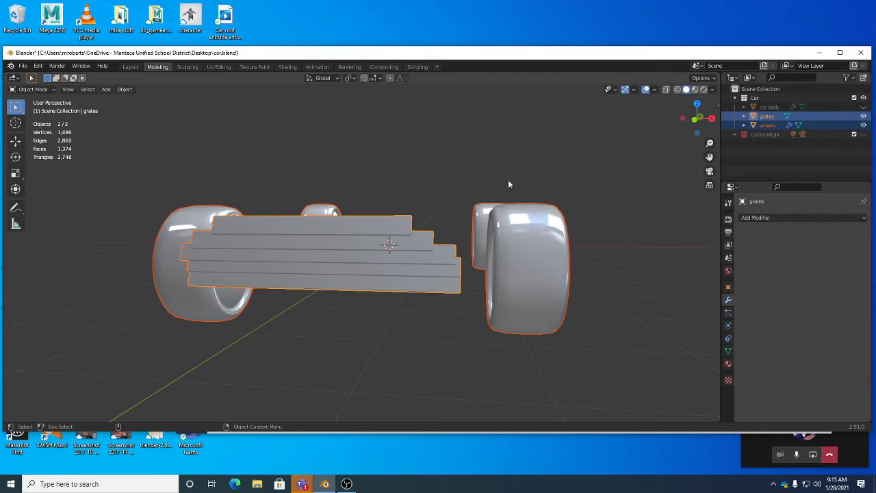
Make the grates the only selected object, clear the selection, and switch the grates to Edit Mode.
right_click(478, 142)
right_click(481, 148)
left_click(368, 232)
middle_click_drag(399, 242, 446, 211)
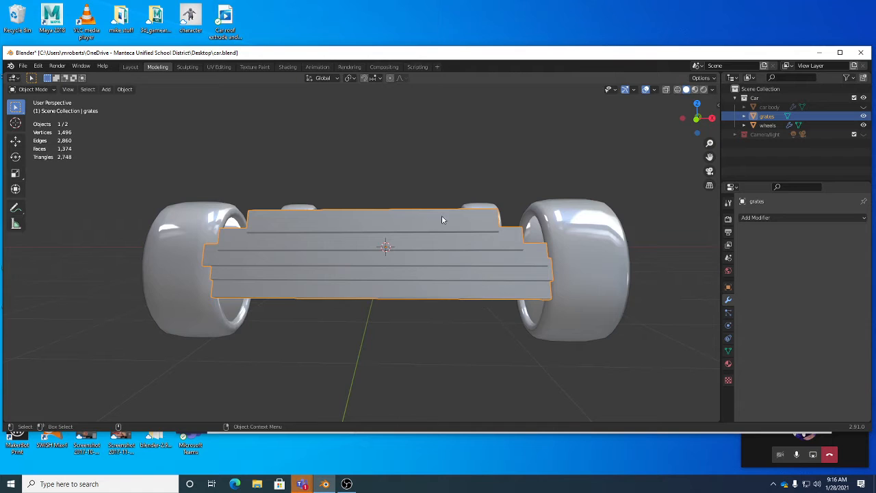
right_click(413, 133)
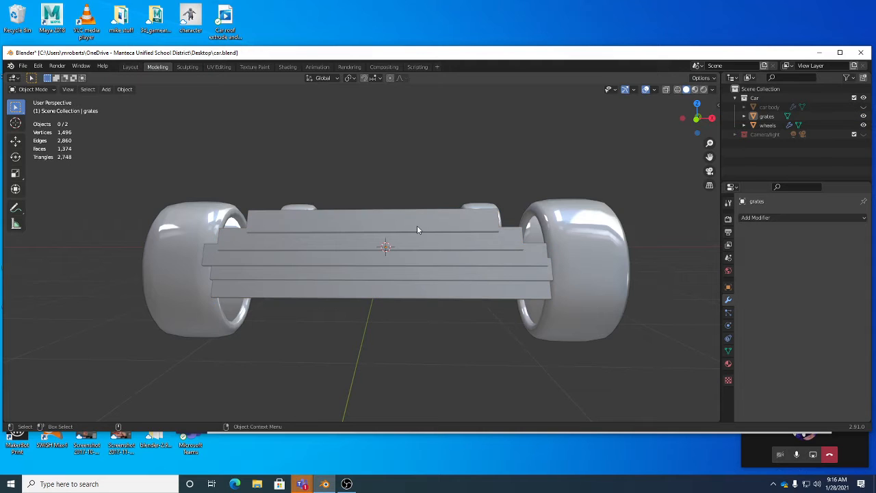
key("Tab")
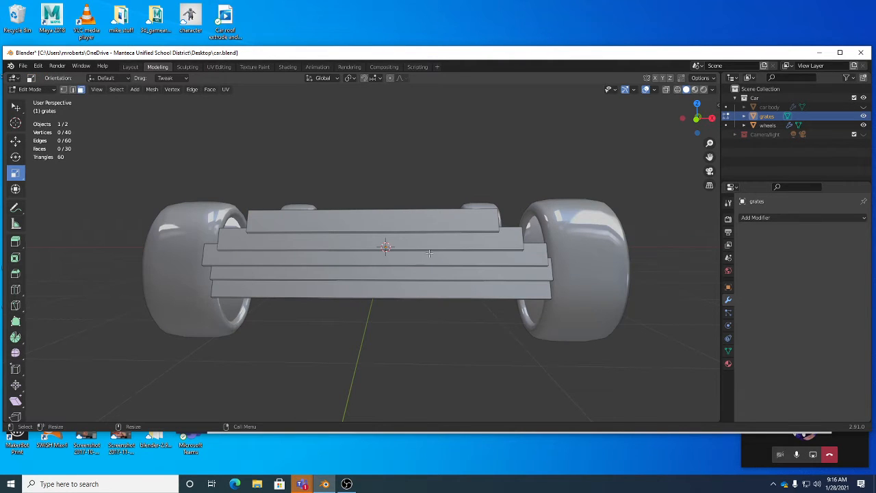
Select all linked geometry of the top grate slat and activate the Move tool.
middle_click_drag(373, 217, 385, 225)
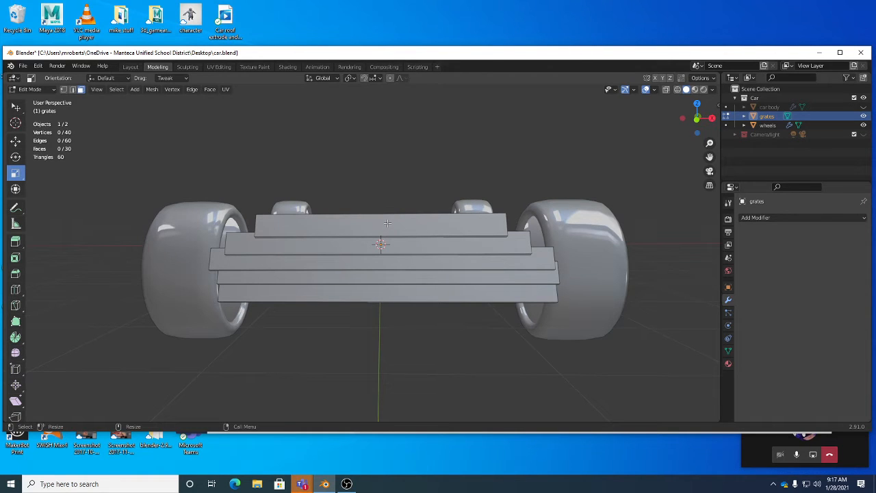
left_click(387, 223)
middle_click_drag(414, 225, 420, 206)
key("ctrl+l")
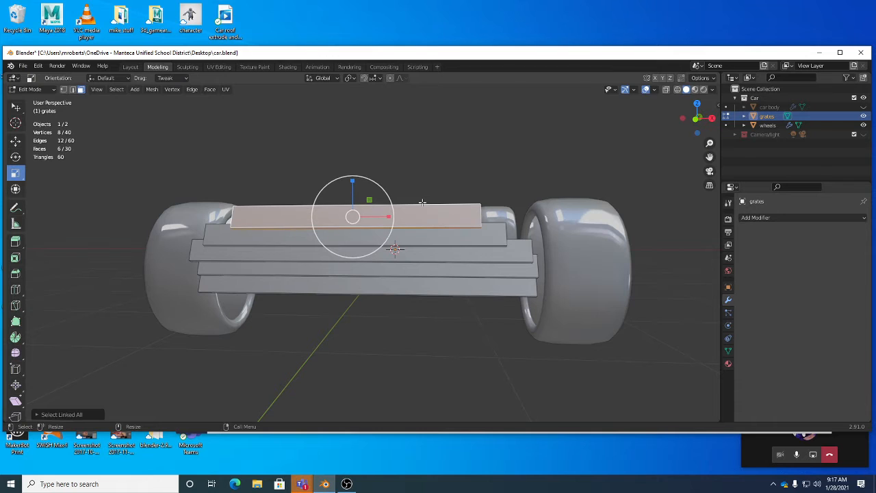
left_click(16, 141)
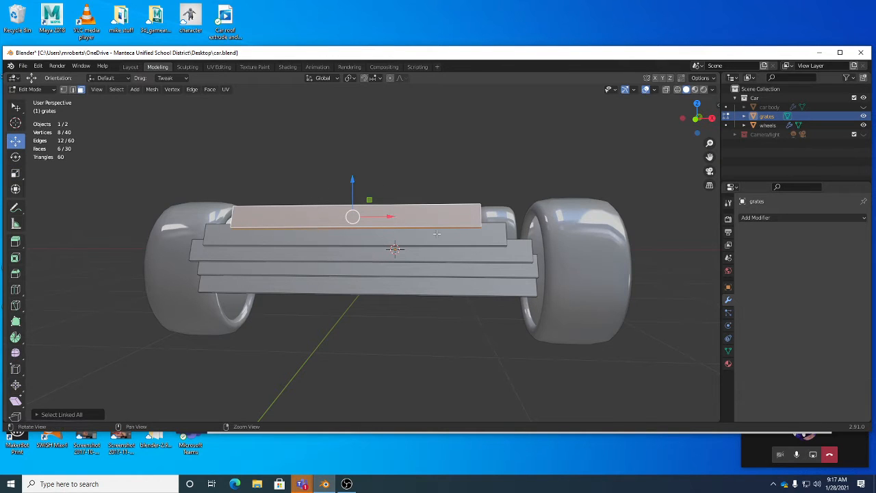
middle_click_drag(436, 232, 442, 237)
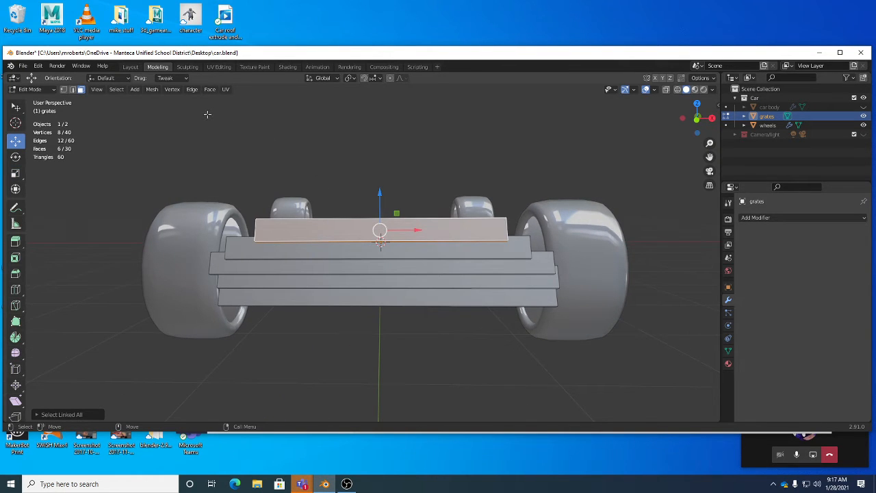
Find the Linked option under Select Linked and apply it to the top slat's selection.
left_click(117, 89)
mouse_move(153, 244)
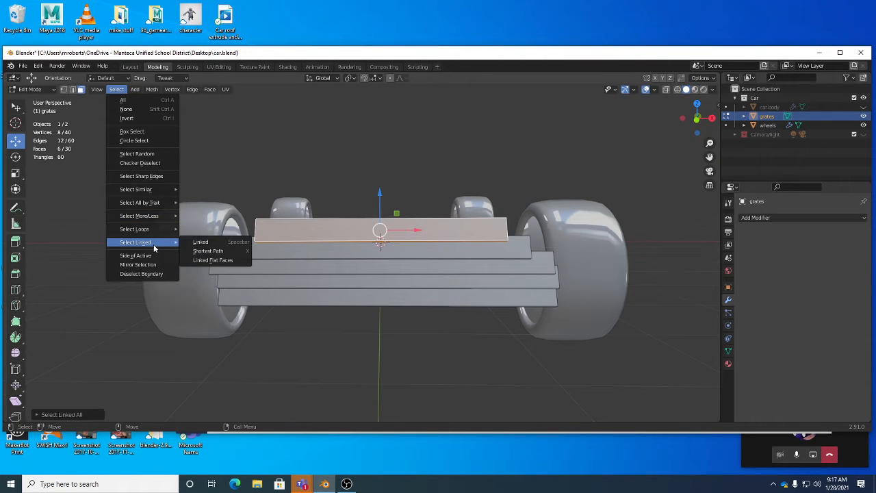
right_click(239, 245)
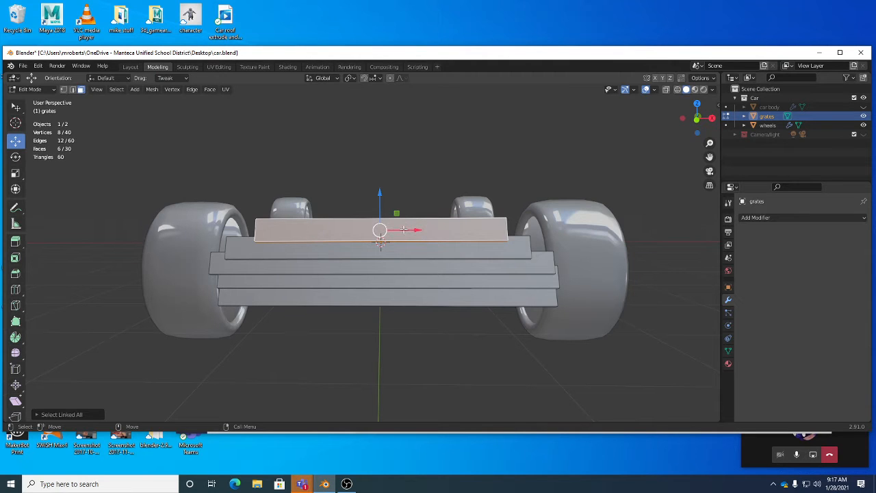
left_click(116, 89)
mouse_move(164, 242)
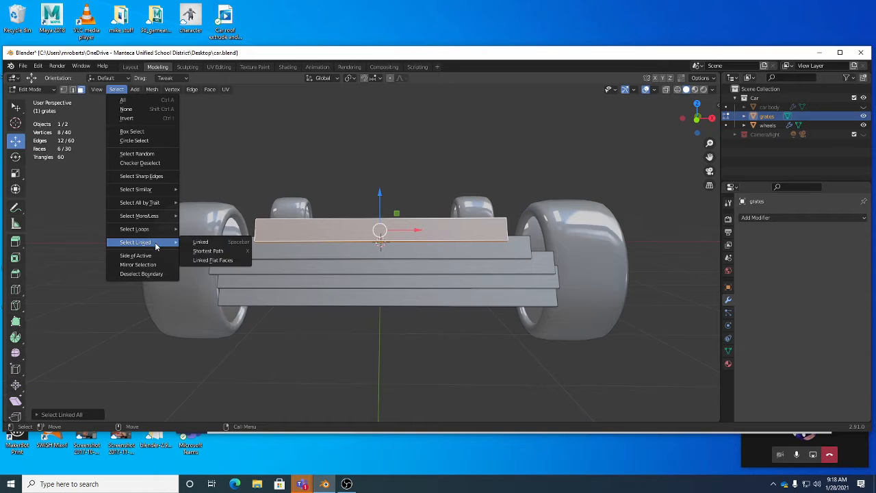
left_click(214, 244)
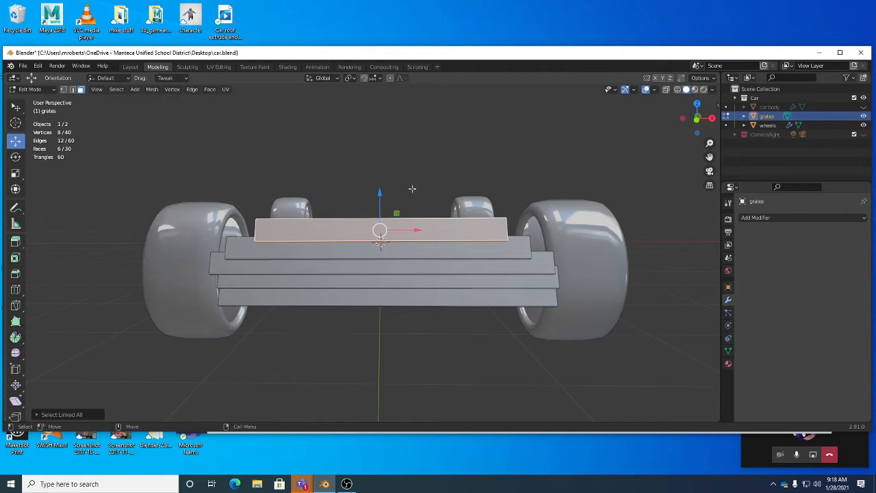
Try a face loop selection on the second slat, and reselect the whole top slat with its linked geometry.
middle_click_drag(458, 233, 433, 250)
right_click_drag(433, 250, 422, 209, "alt")
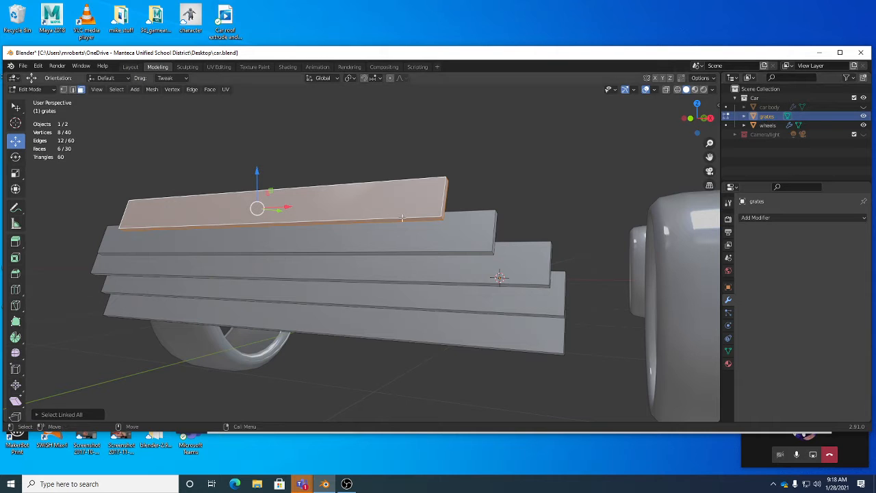
middle_click_drag(453, 240, 219, 220)
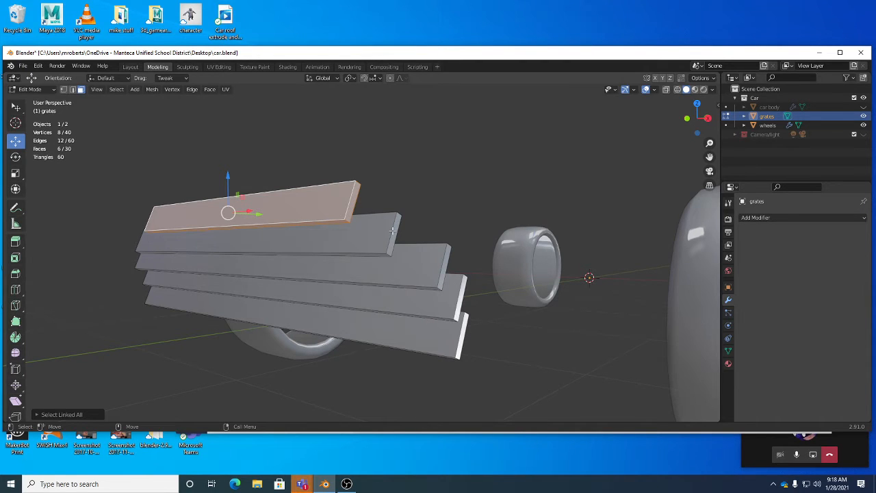
double_click(392, 231)
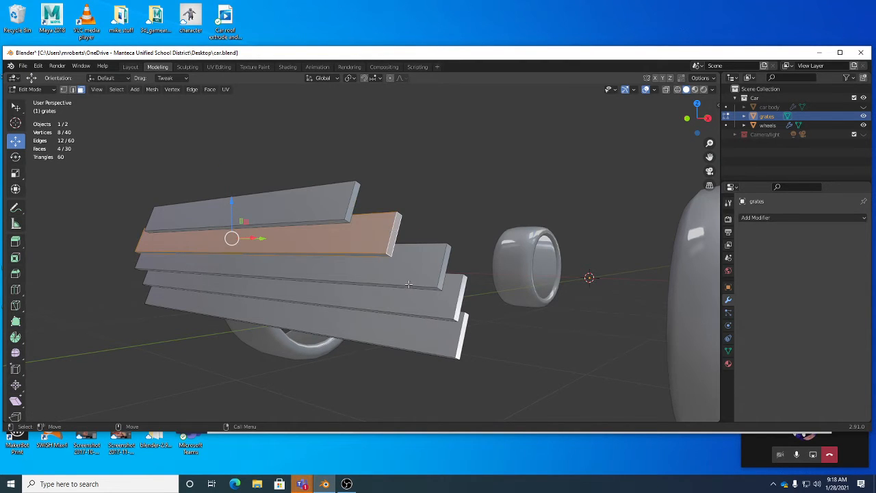
left_click(335, 205)
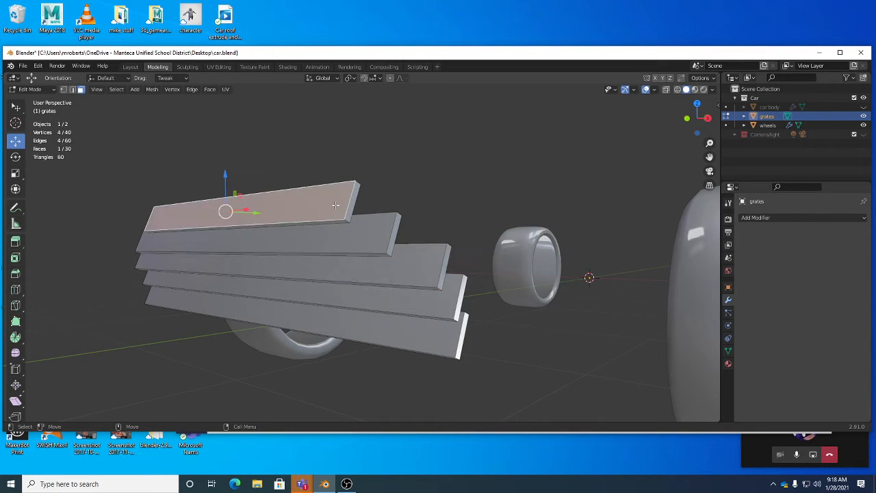
key("ctrl+l")
middle_click_drag(367, 208, 394, 220)
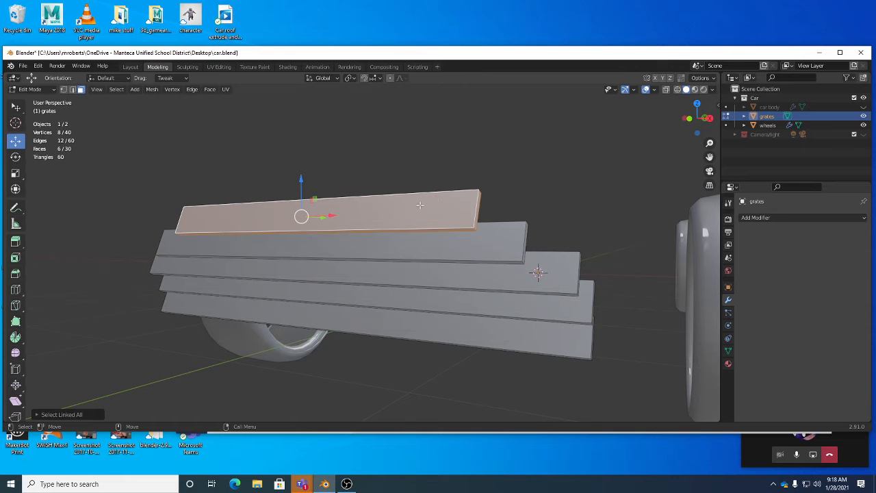
Try moving the top slat out of line with the others and undo the move.
middle_click_drag(437, 236, 154, 203)
left_click_drag(154, 203, 147, 186)
key("ctrl+z")
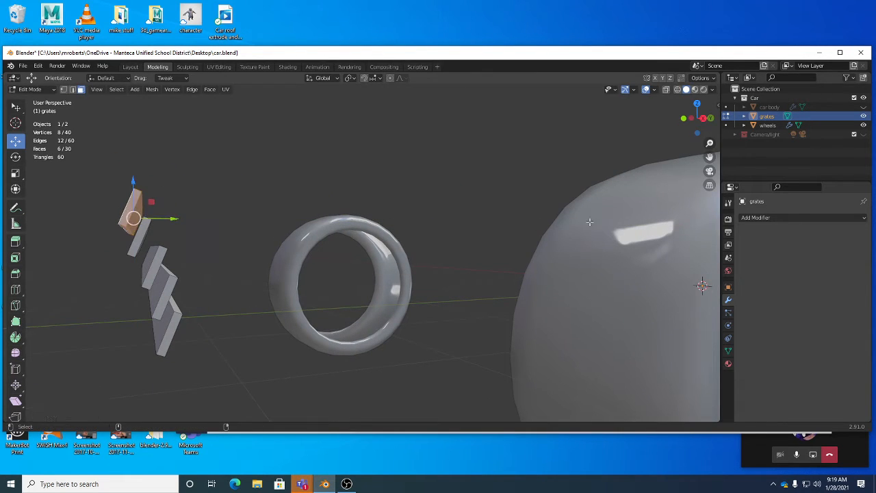
middle_click_drag(427, 187, 455, 190)
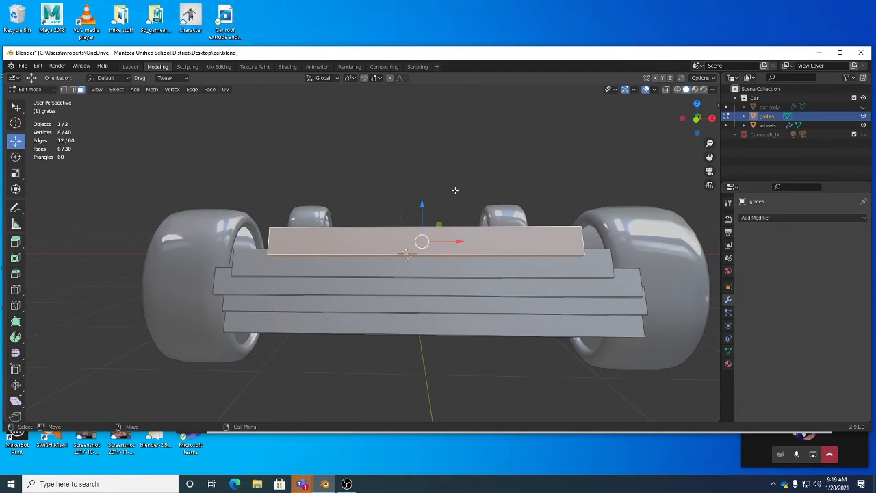
Use Global as the transform orientation and Median Point as the transform pivot point.
left_click(328, 77)
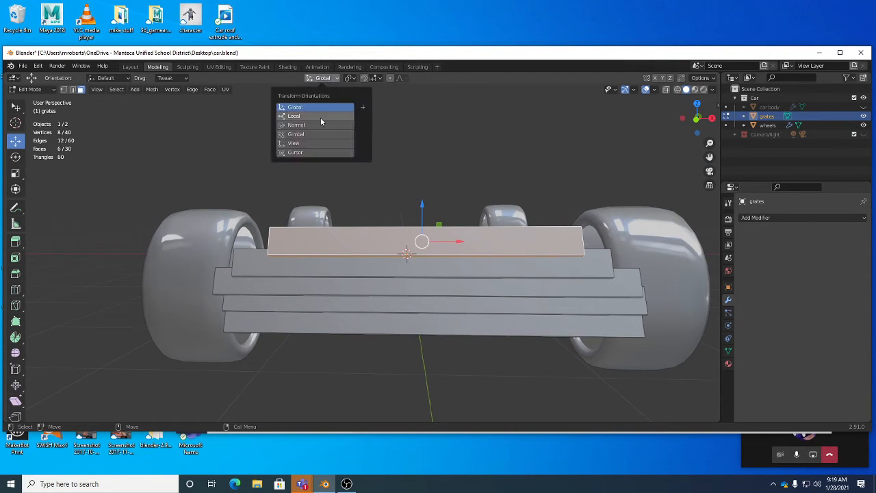
left_click(321, 107)
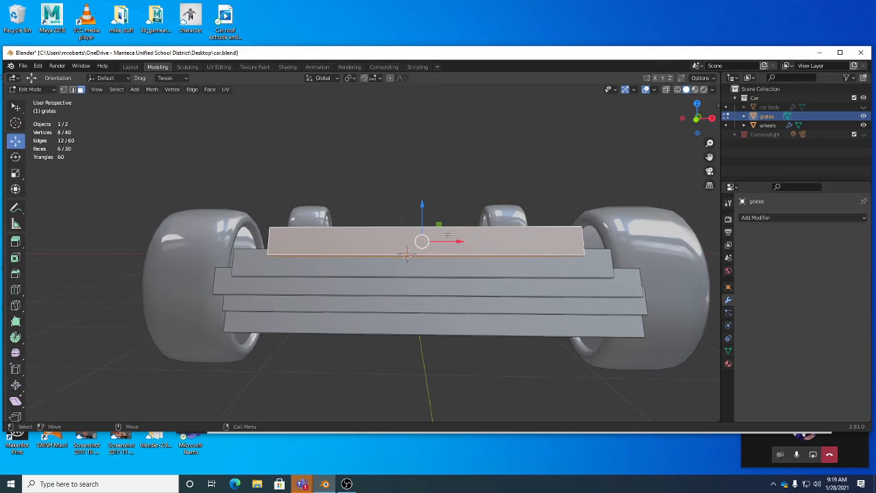
left_click(350, 78)
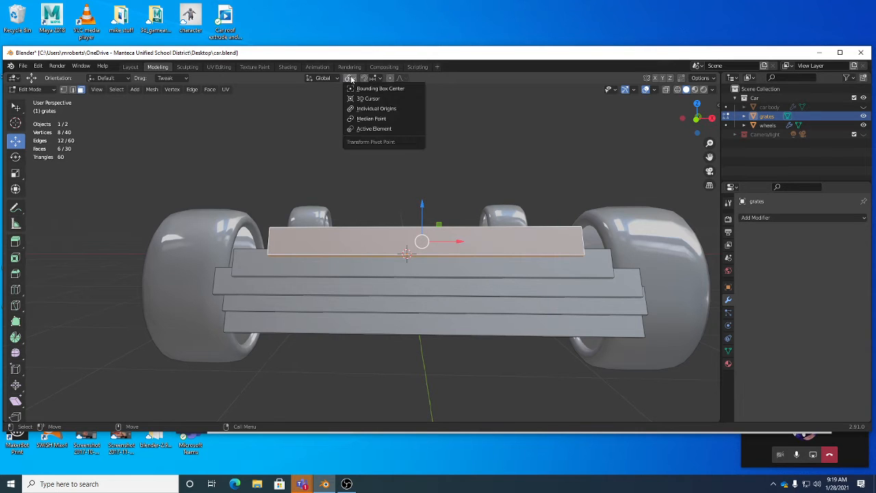
left_click(370, 120)
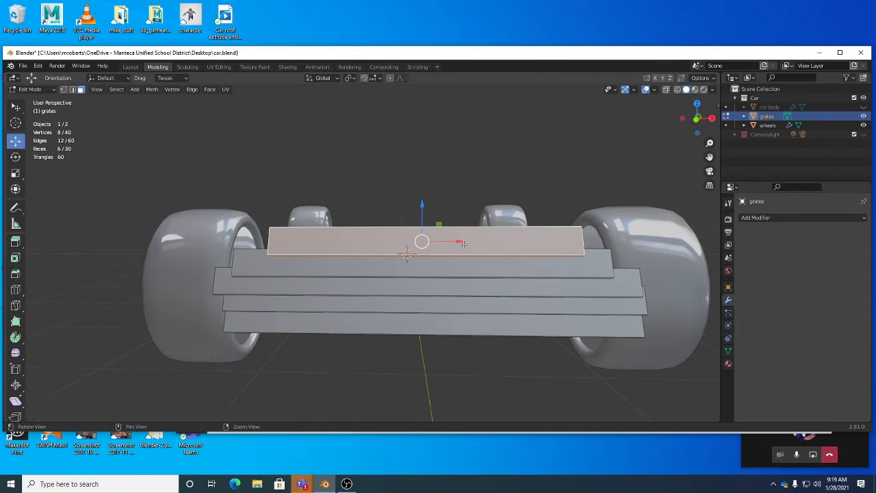
Turn on Increment snapping with Absolute Grid Snap and snap the top slat to the car's centre along the X axis.
middle_click_drag(463, 243, 454, 232)
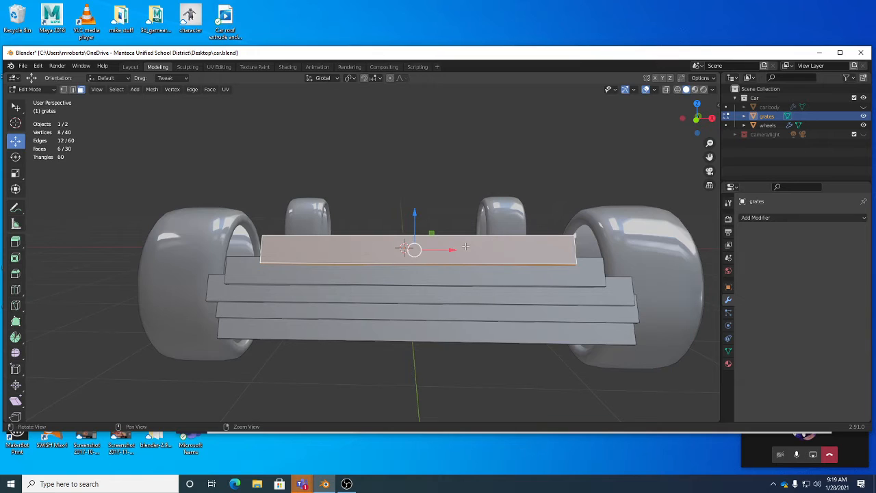
left_click(364, 79)
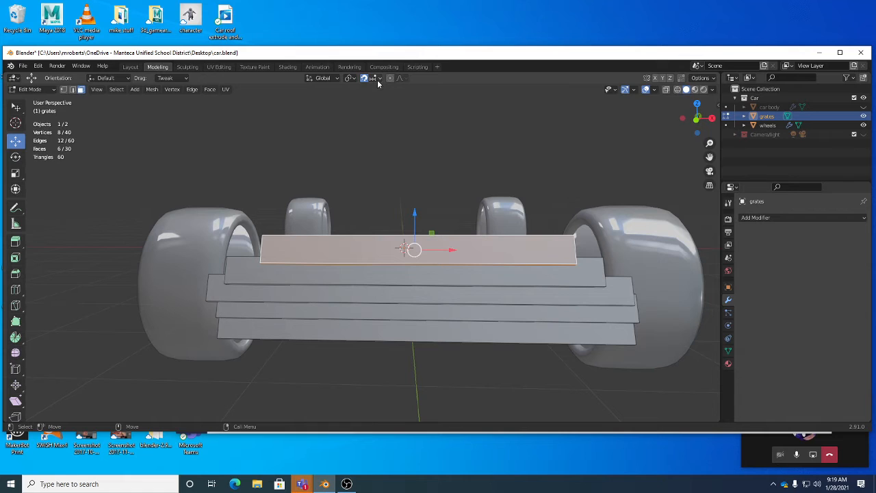
left_click(376, 79)
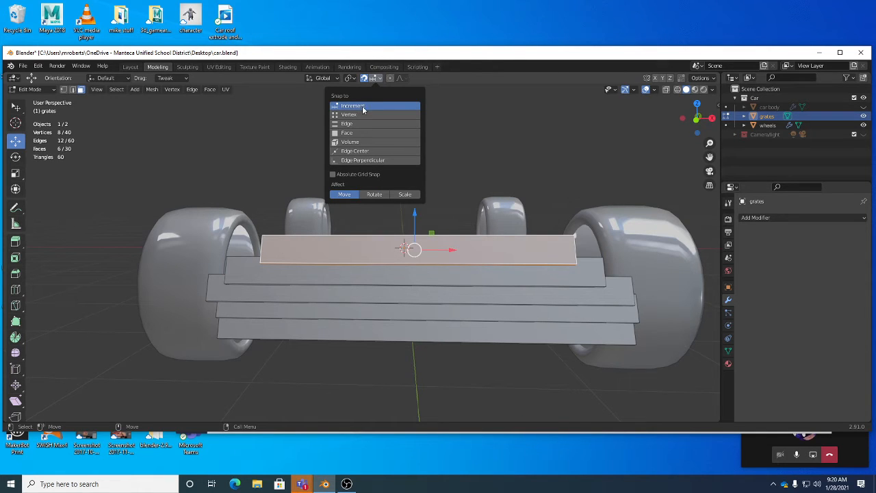
left_click(351, 176)
middle_click_drag(427, 267, 446, 275)
left_click_drag(447, 276, 433, 276)
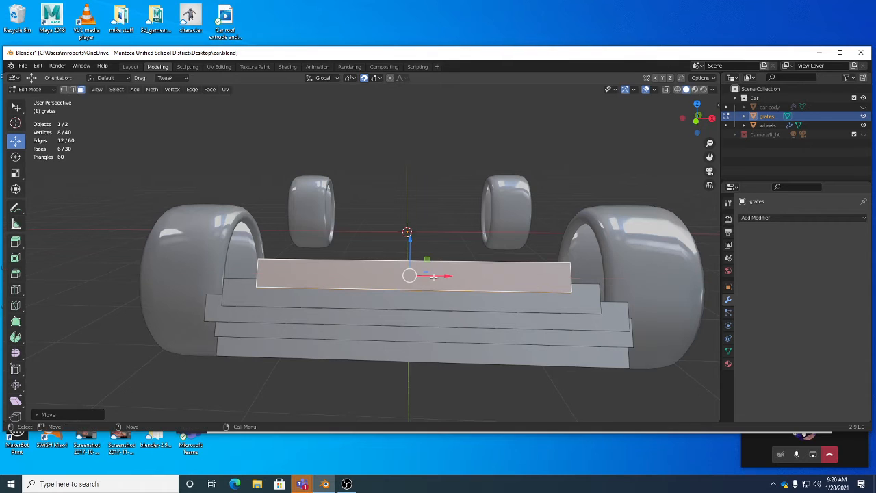
Select the whole second slat and snap it to the car's centre along the X axis.
left_click(470, 303)
key("ctrl+l")
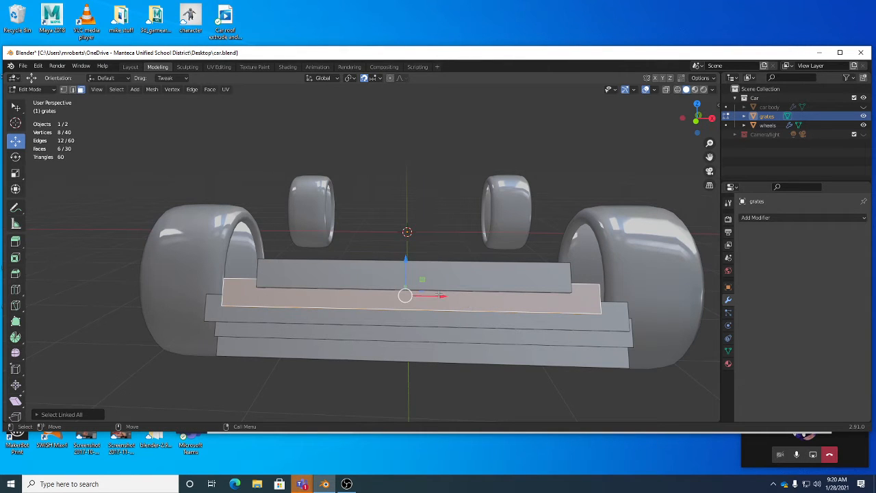
key("g")
left_click_drag(448, 297, 449, 297)
middle_click_drag(470, 323, 477, 304)
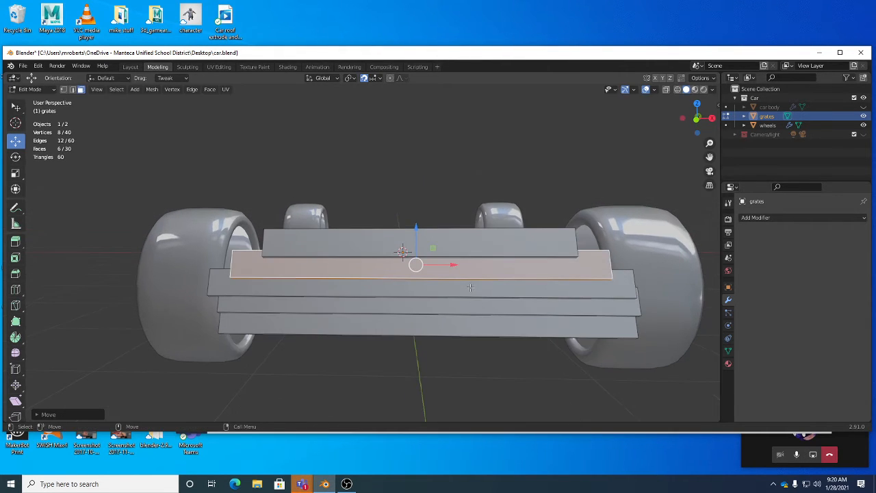
Select the whole third and fourth slats in turn and snap each to the car's centre along the X axis.
left_click(470, 287)
key("ctrl+l")
key("g")
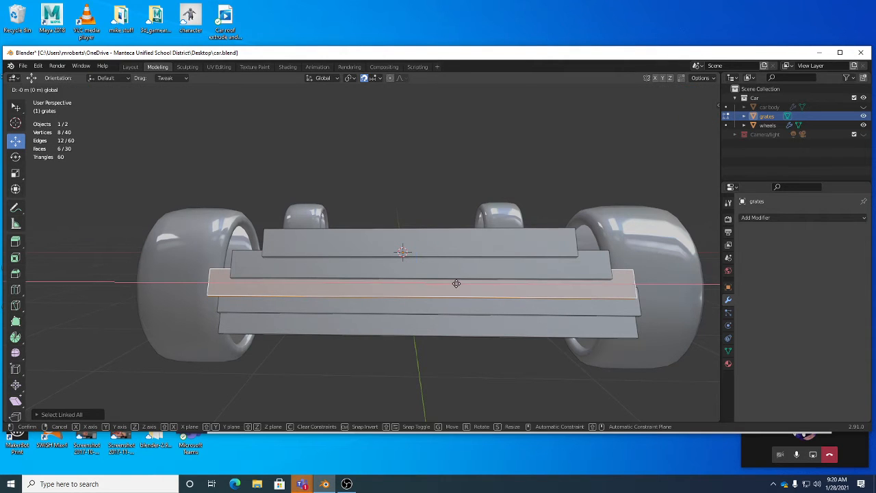
left_click(488, 304)
left_click(488, 304)
key("ctrl+l")
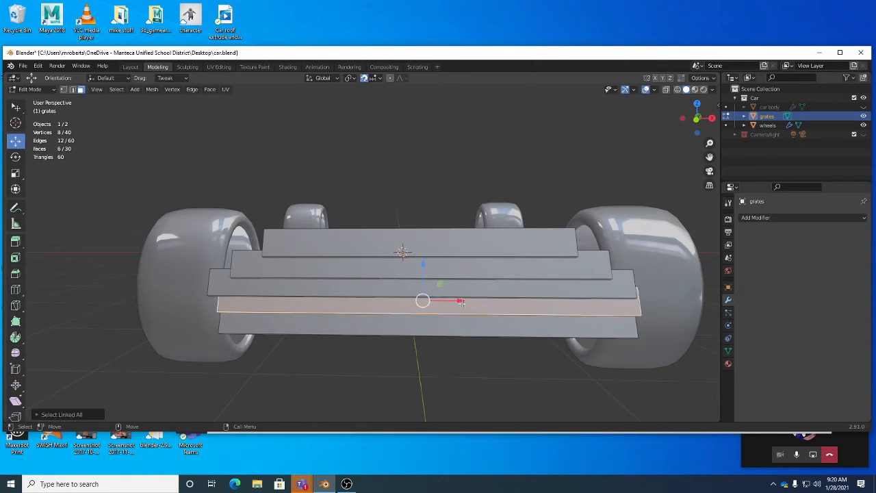
key("g")
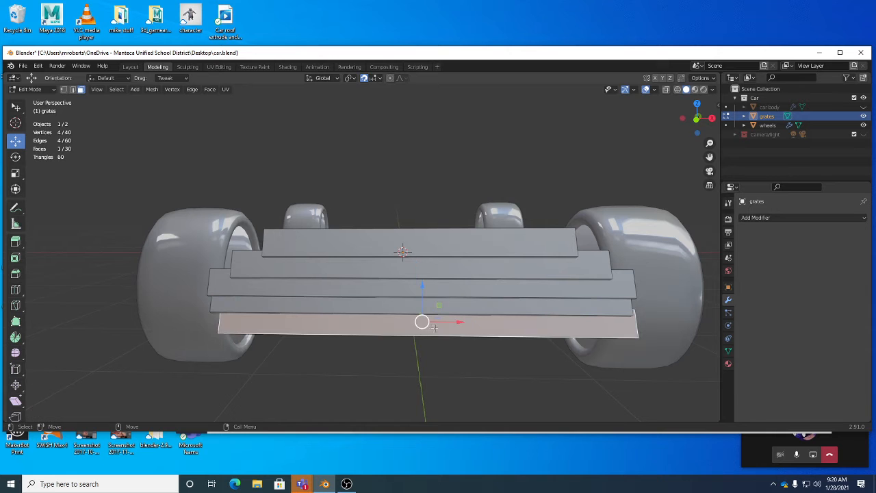
Select the whole bottom slat, snap it to the centre along the X axis, and check the slats' alignment.
left_click(433, 321)
middle_click_drag(433, 321, 431, 298)
scroll(453, 314, "down", 3)
left_click_drag(440, 320, 424, 319, "alt")
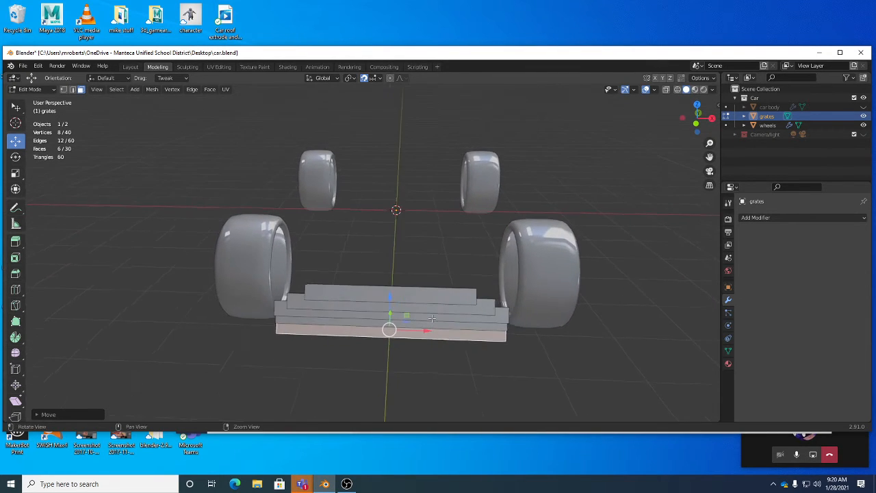
right_click_drag(424, 318, 455, 321, "alt")
left_click_drag(455, 321, 451, 308, "alt")
right_click_drag(452, 308, 472, 317, "alt")
left_click_drag(472, 317, 481, 319, "alt")
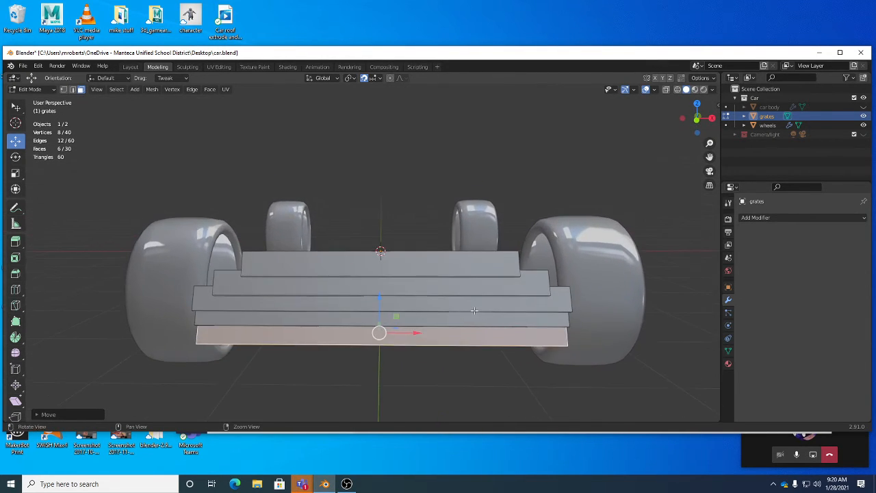
Toggle snapping off and back on while reviewing the Increment and Absolute Grid Snap options.
left_click(364, 79)
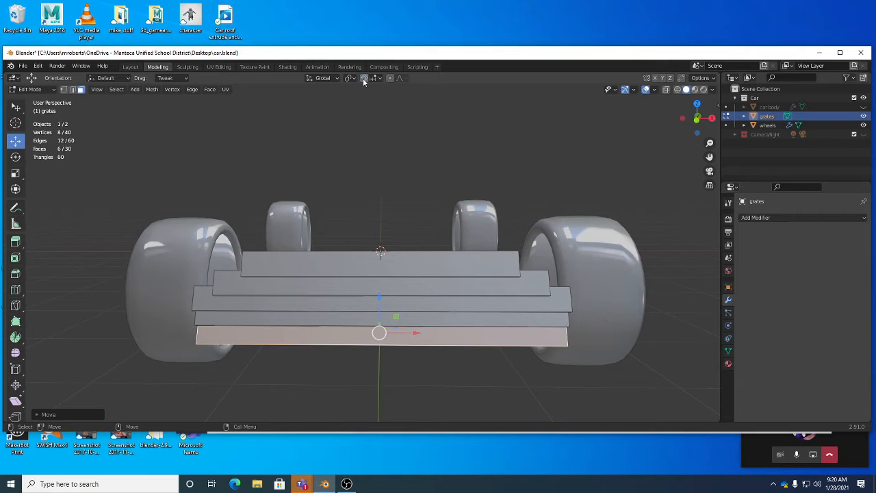
left_click(374, 78)
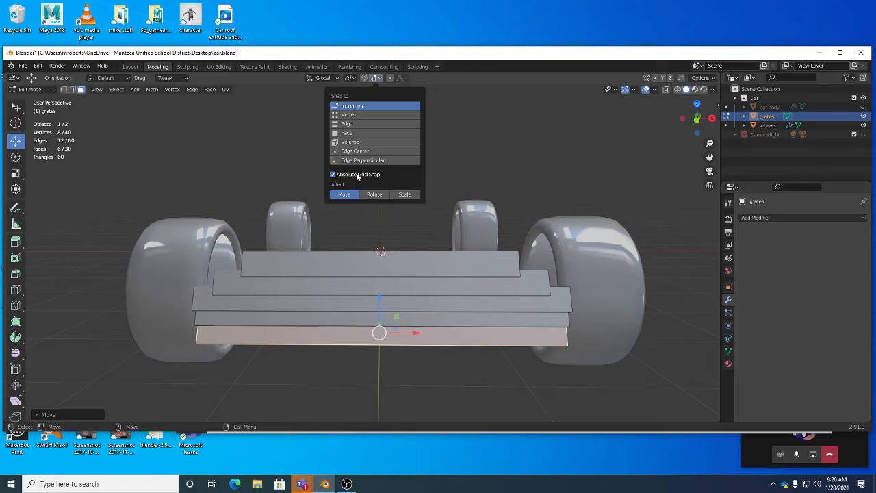
middle_click_drag(368, 224, 421, 319)
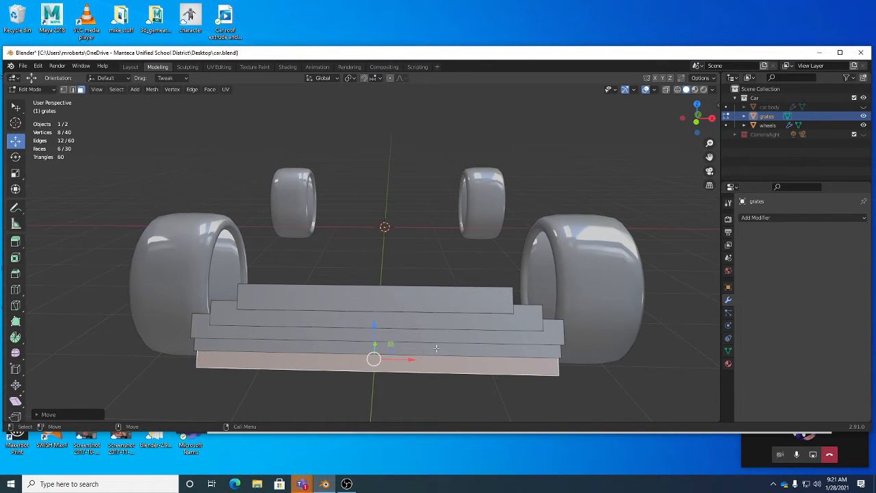
scroll(464, 363, "down", 1)
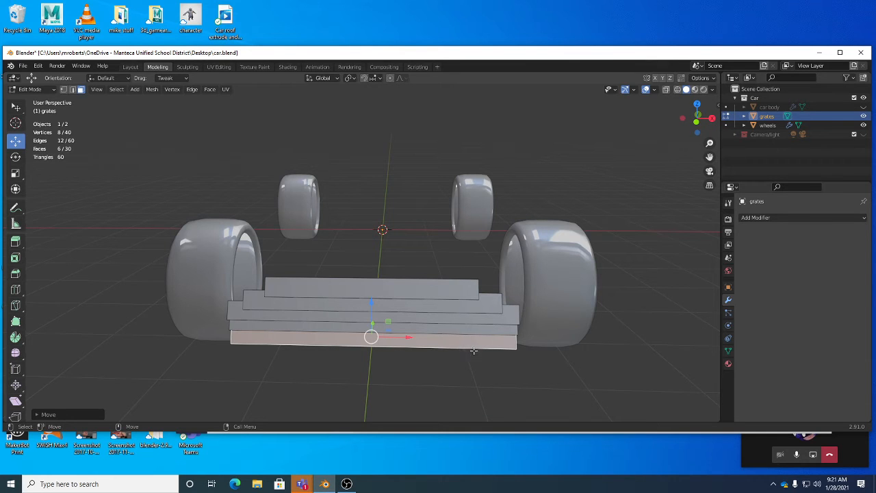
left_click(373, 79)
middle_click_drag(383, 145, 462, 235)
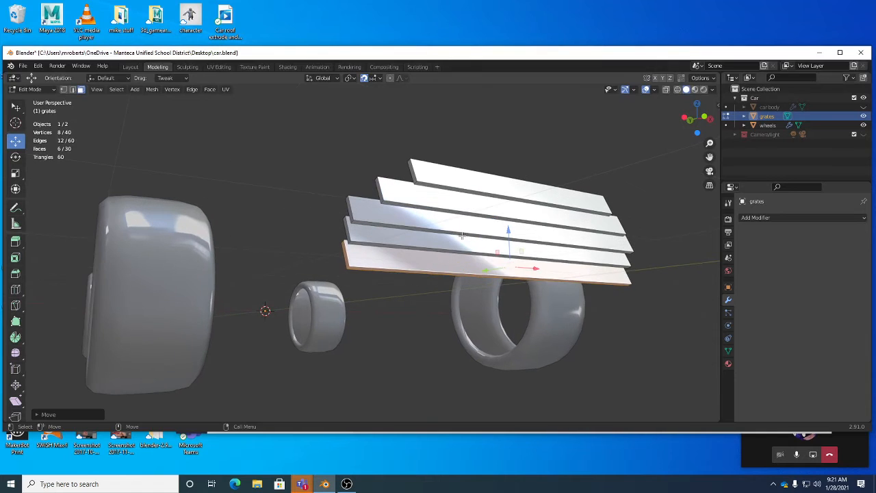
Turn off snapping and clear the slat selection.
left_click(457, 225)
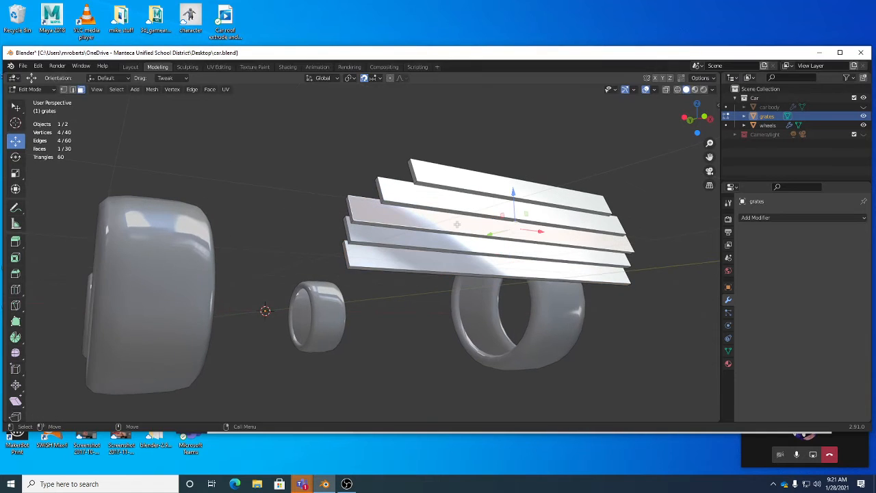
left_click(364, 79)
middle_click_drag(468, 128, 418, 166)
left_click(427, 135)
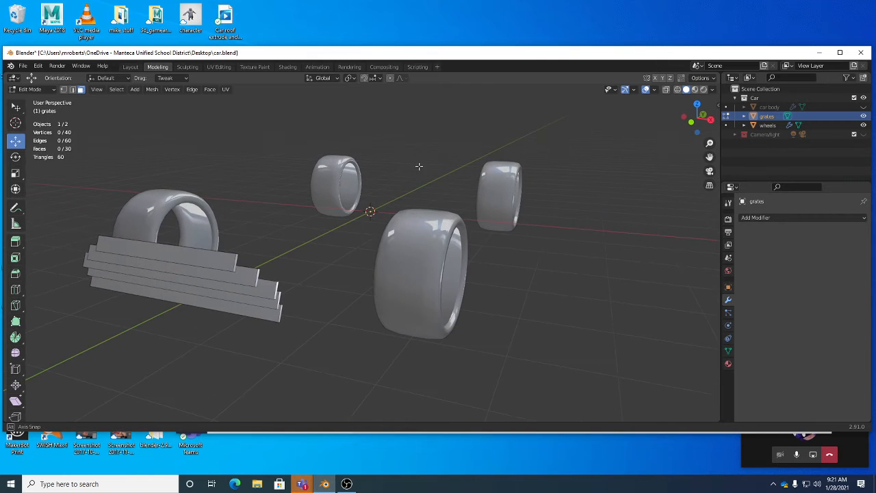
Unhide the car body around the centred grates and save the car.blend file.
left_click(864, 108)
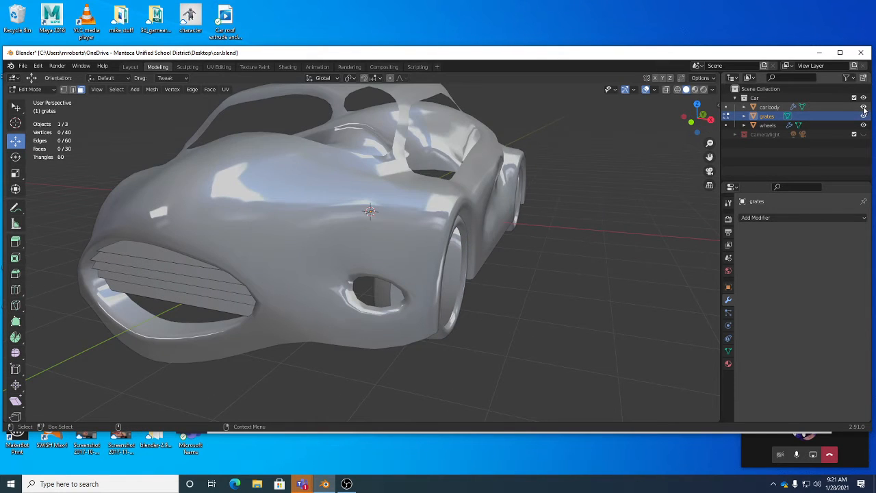
middle_click_drag(561, 210, 367, 224)
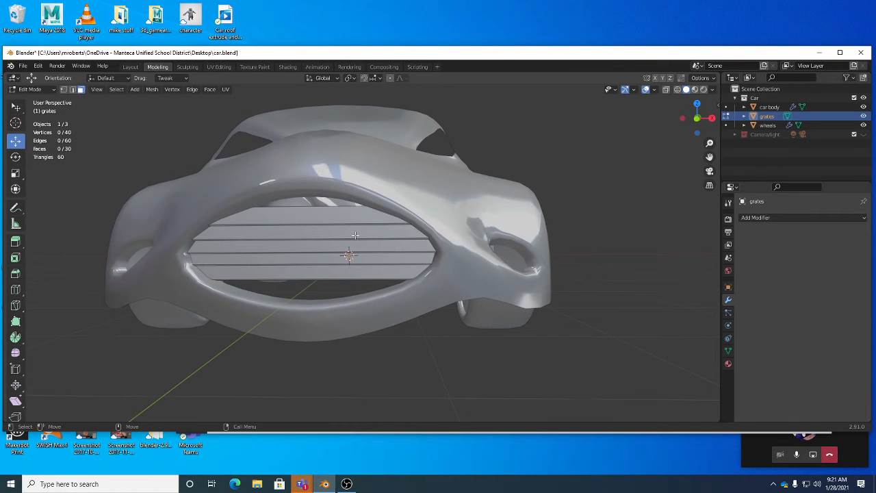
key("ctrl+s")
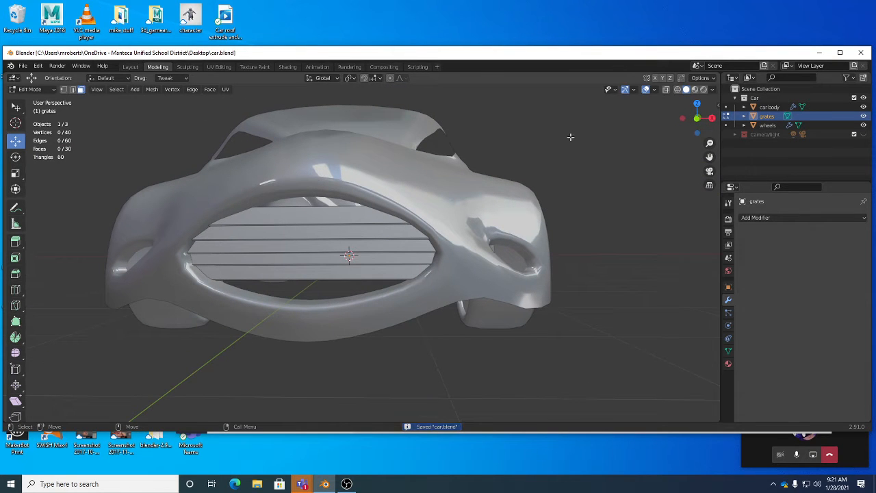
middle_click_drag(508, 183, 369, 197)
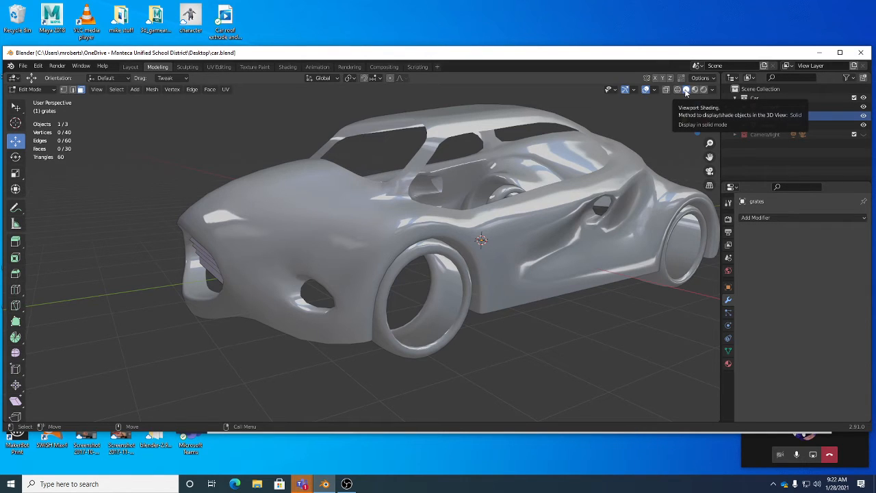
Compare the car in Wireframe, Solid and Material Preview shading, ending in Solid.
left_click(678, 90)
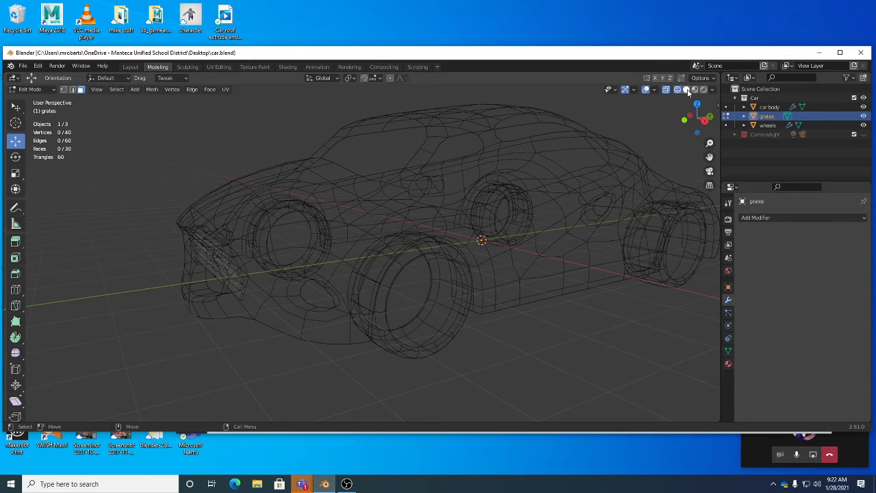
left_click(686, 89)
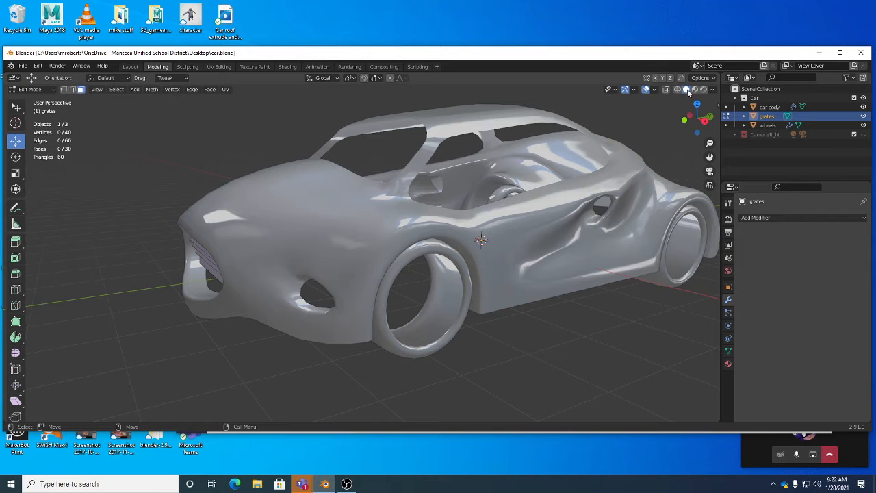
left_click(694, 89)
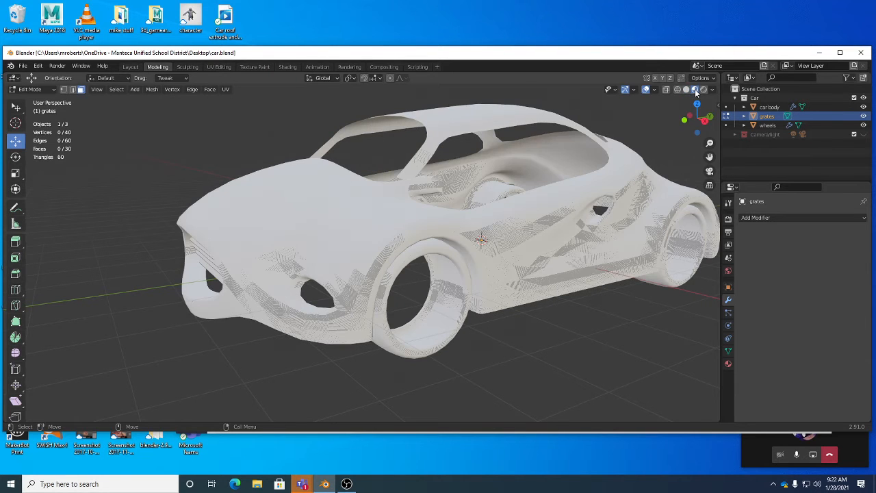
mouse_move(533, 194)
middle_mouse_down()
mouse_move(653, 200)
mouse_move(684, 192)
mouse_move(707, 157)
middle_mouse_up()
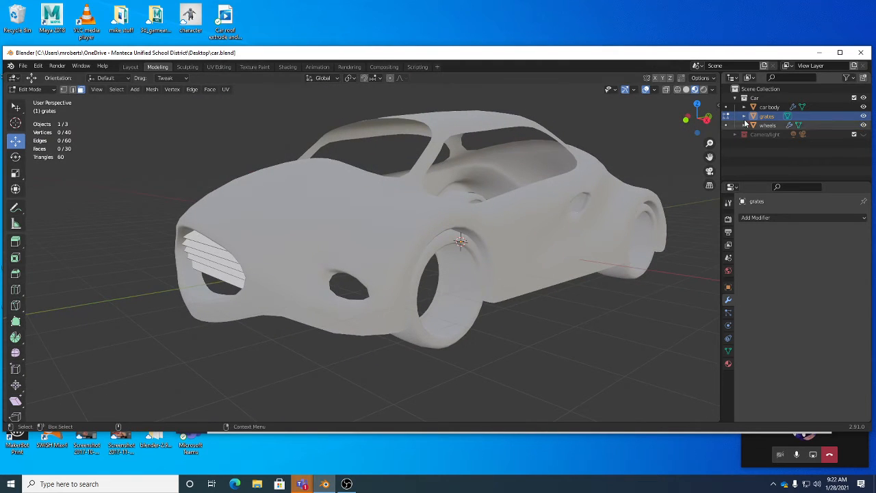
left_click(686, 90)
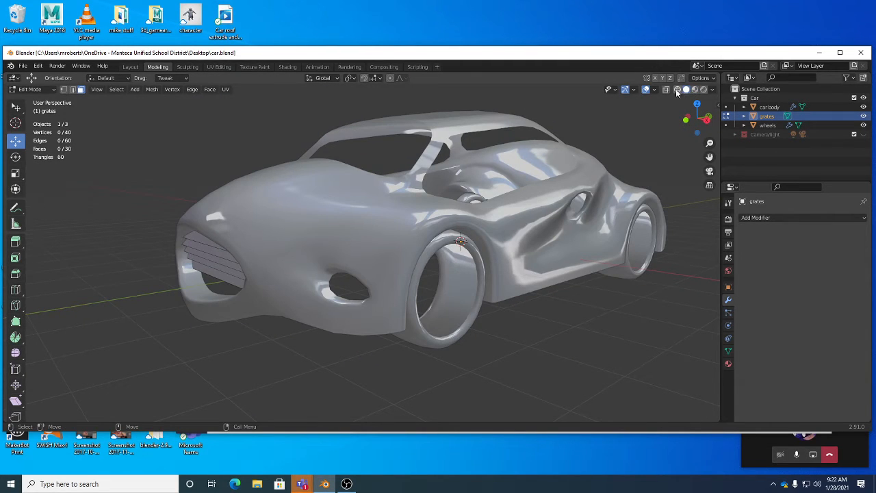
Compare Studio and Flat lighting for Solid viewport shading, then set the lighting back to MatCap.
left_click(712, 89)
left_click(678, 134)
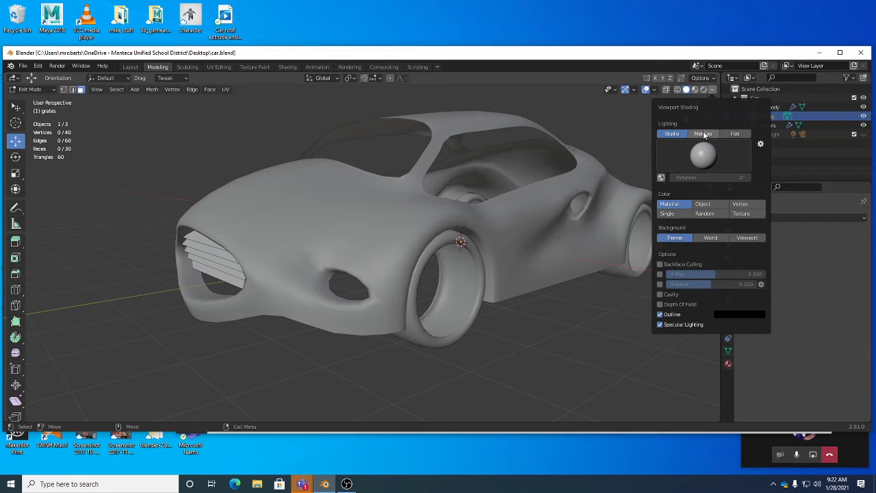
left_click(731, 137)
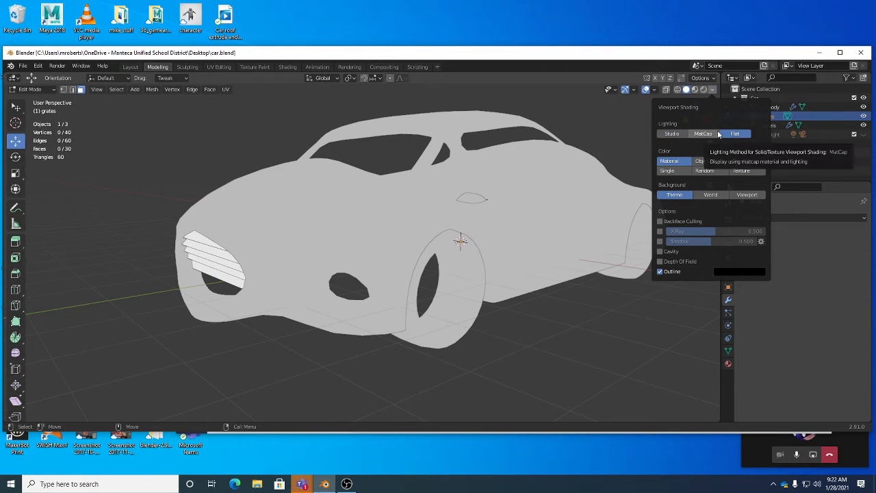
left_click(711, 135)
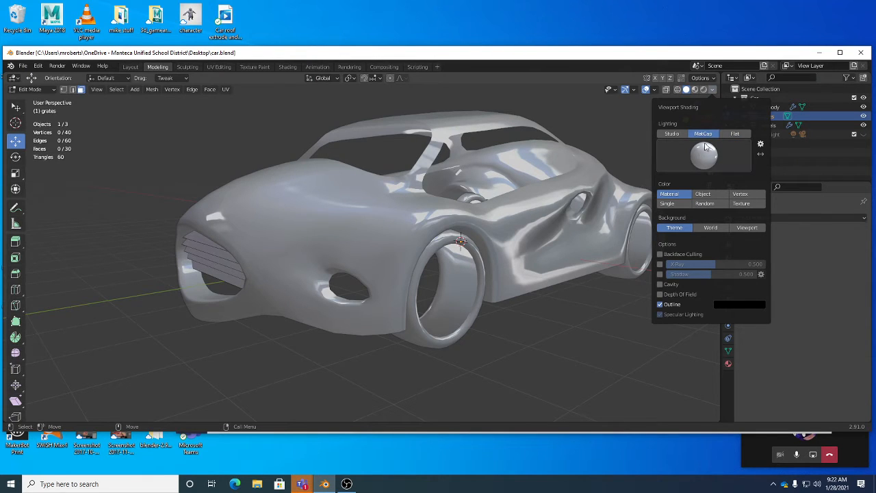
Switch the viewport lighting to Studio and try several of its light presets on the car.
left_click(671, 133)
left_click(703, 158)
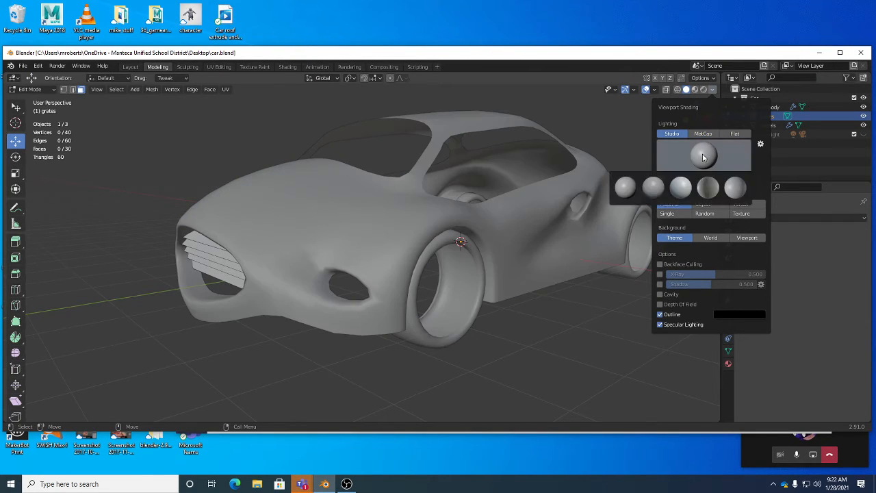
left_click(706, 191)
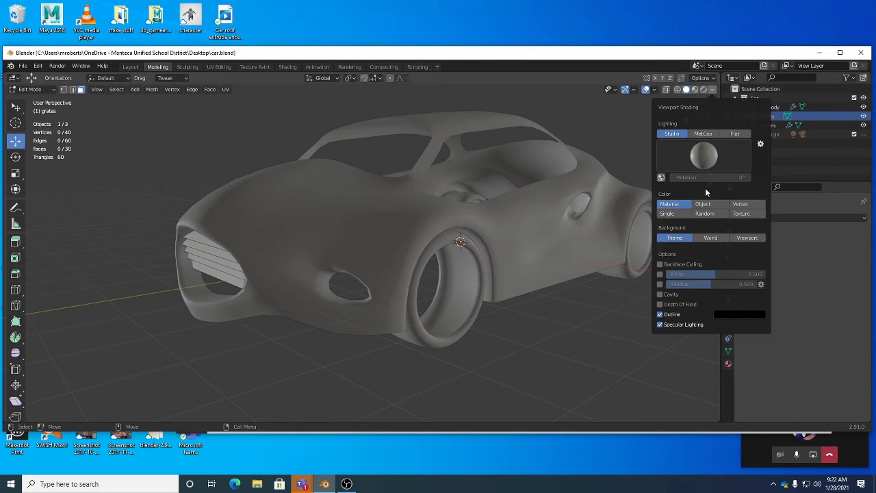
left_click(703, 157)
left_click(678, 186)
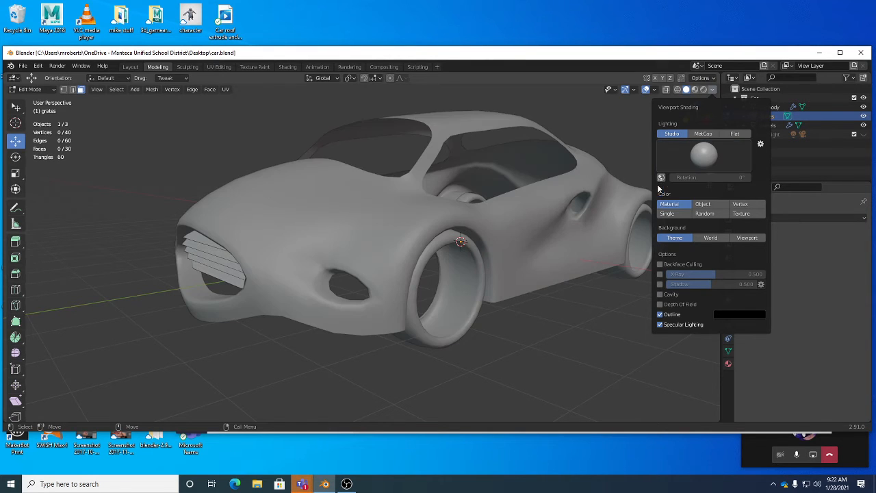
left_click(702, 158)
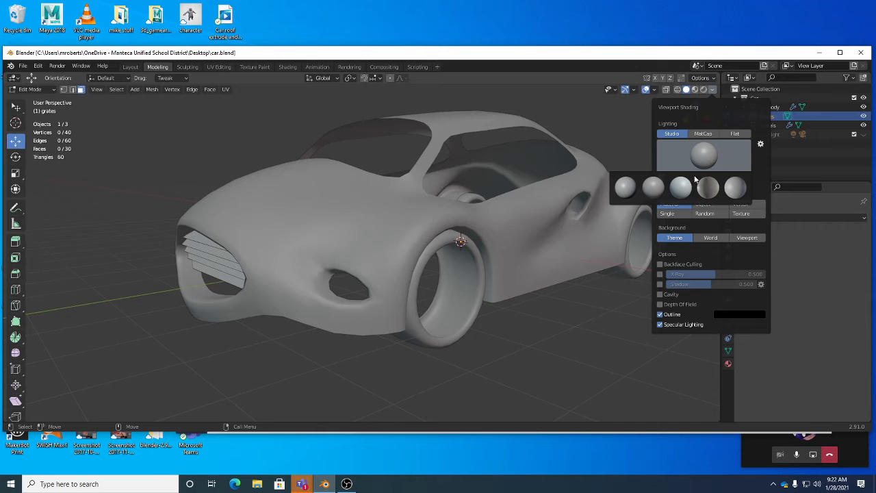
left_click(694, 182)
left_click(703, 157)
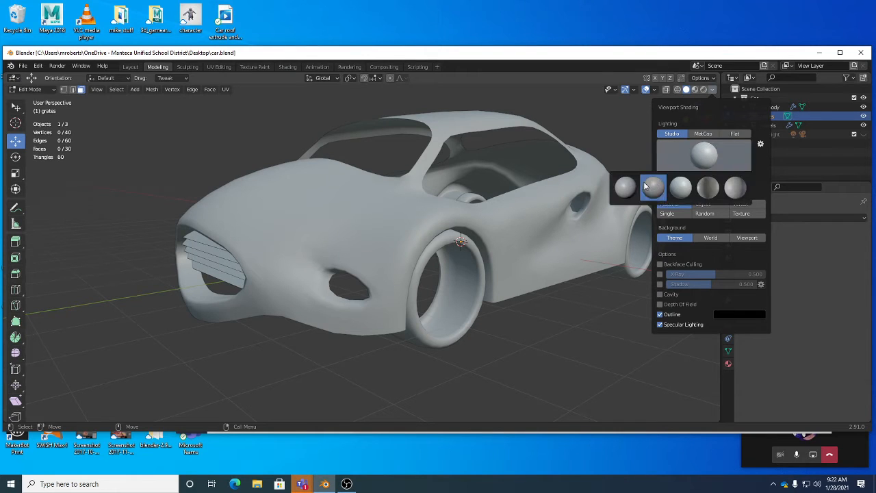
left_click(646, 186)
Switch to MatCap lighting, try the matte red, beige, dark grey and rimmed black matcaps, and restore the shiny grey one.
left_click(706, 134)
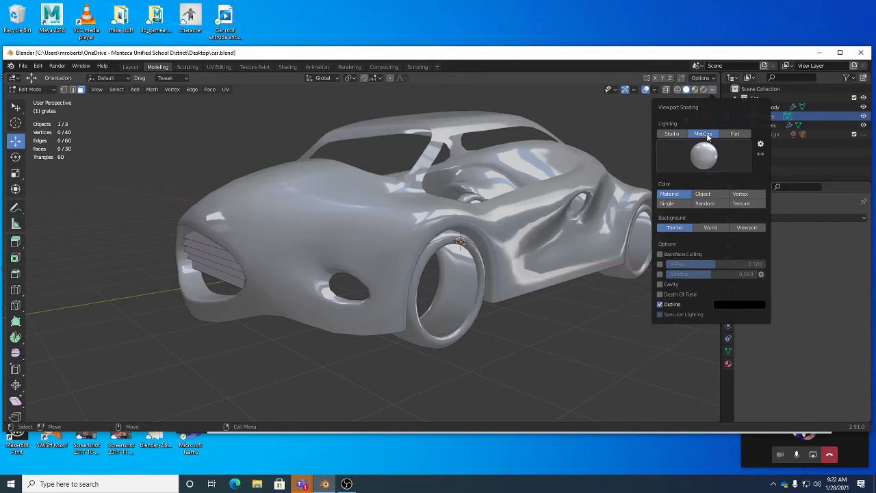
left_click(706, 158)
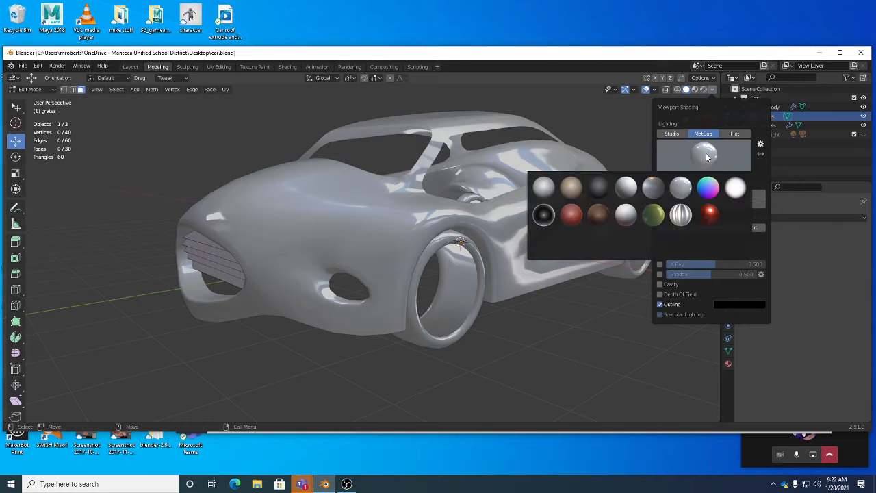
left_click(572, 213)
left_click(704, 156)
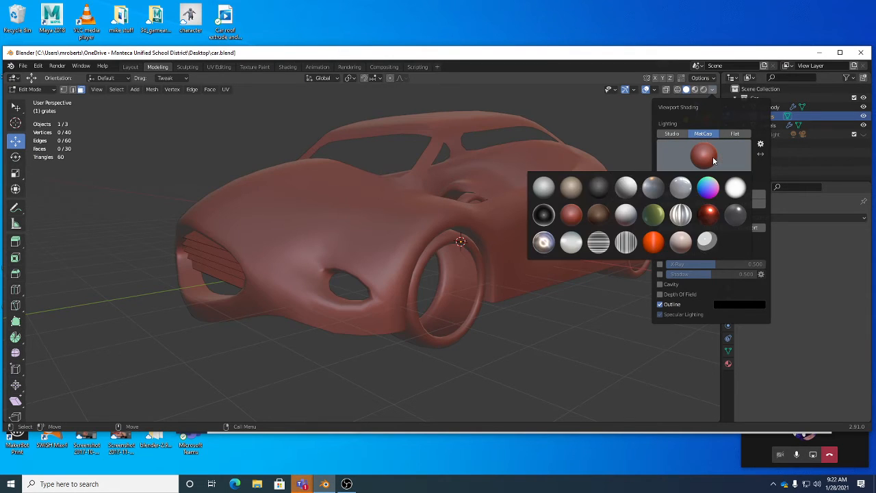
left_click(563, 186)
left_click(712, 157)
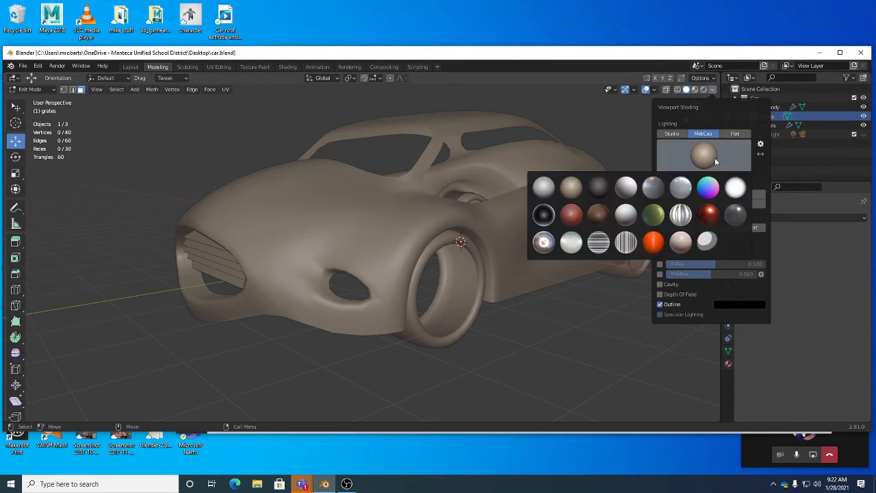
left_click(600, 185)
left_click(712, 157)
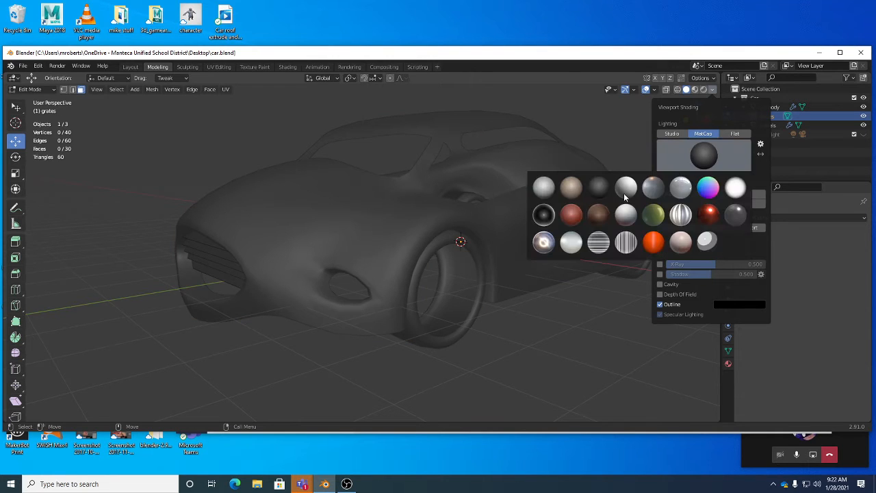
left_click(545, 213)
left_click(712, 156)
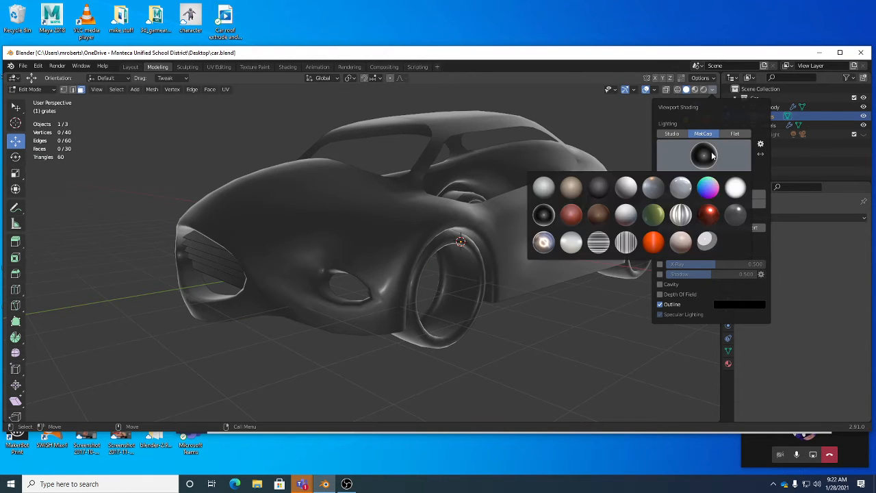
left_click(680, 191)
Preview the car with the glossy red matcap, then set it back to the shiny grey matcap.
left_click(703, 156)
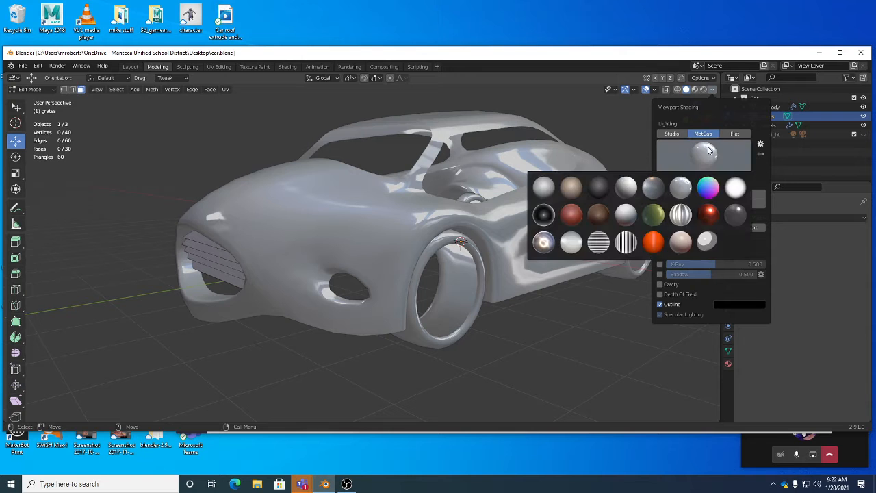
left_click(708, 215)
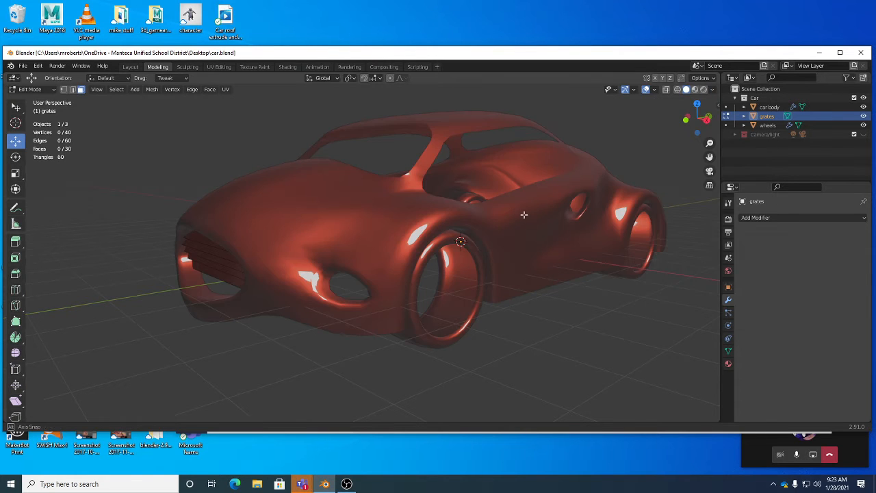
mouse_move(522, 217)
middle_mouse_down()
mouse_move(502, 199)
mouse_move(479, 229)
mouse_move(472, 206)
mouse_move(520, 211)
mouse_move(477, 215)
mouse_move(485, 196)
middle_mouse_up()
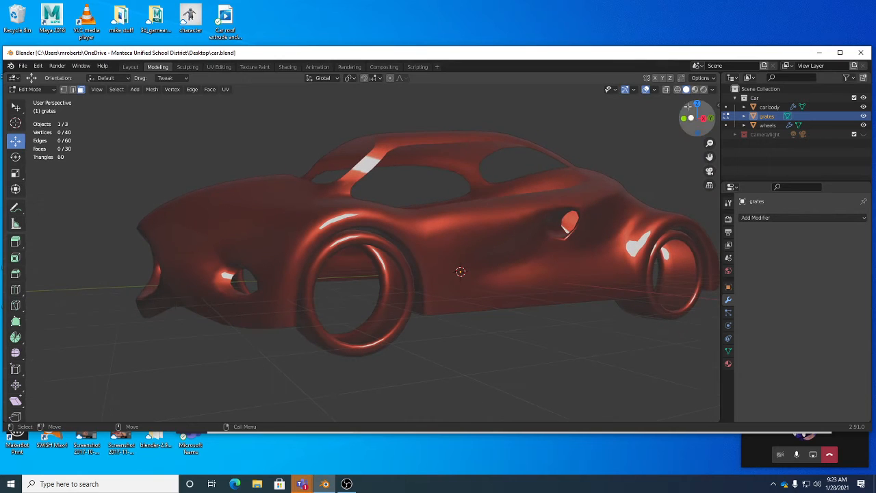
left_click(712, 90)
left_click(704, 155)
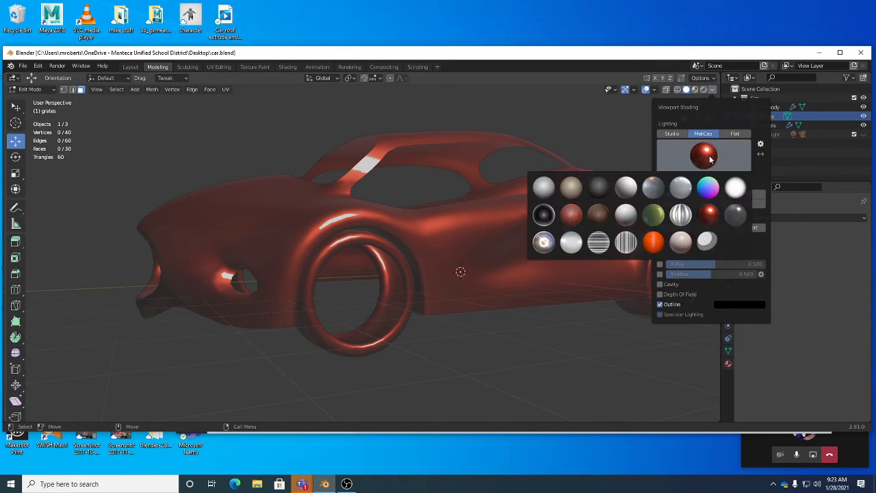
left_click(684, 187)
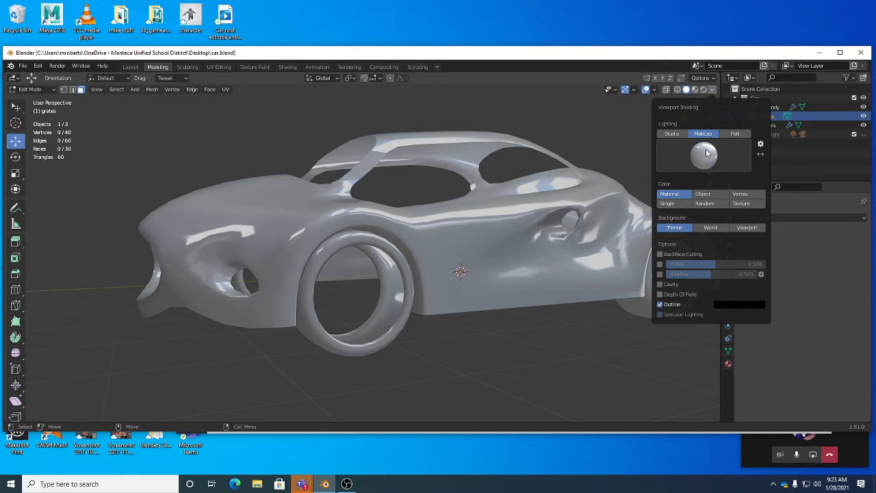
Preview the car with the vertically streaked chrome matcap and the pearly metallic matcap.
mouse_move(494, 214)
middle_mouse_down()
mouse_move(547, 238)
mouse_move(556, 260)
mouse_move(561, 236)
mouse_move(548, 233)
mouse_move(559, 249)
mouse_move(531, 174)
middle_mouse_up()
middle_click_drag(351, 221, 424, 219)
left_click(712, 90)
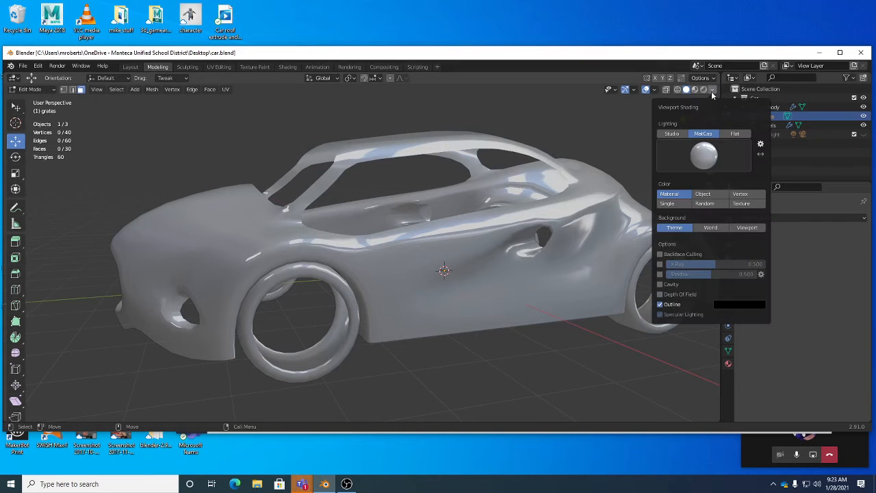
left_click(704, 155)
left_click(684, 214)
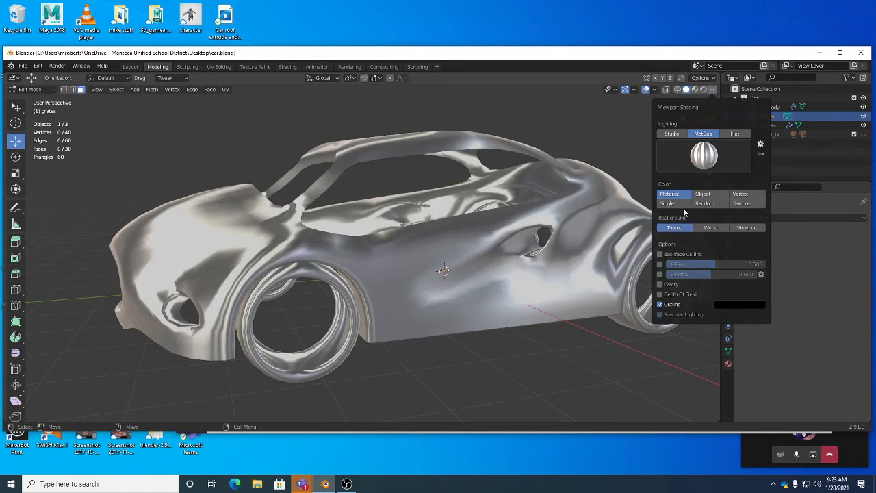
left_click(706, 163)
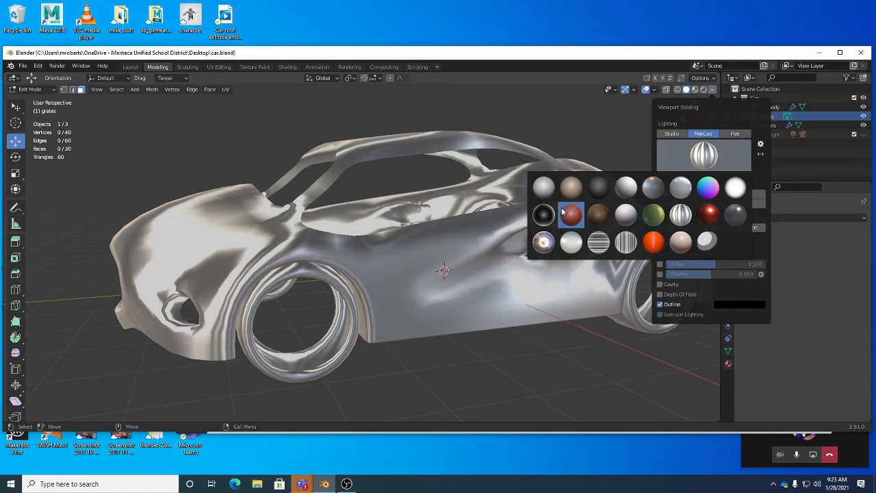
left_click(543, 241)
left_click(688, 156)
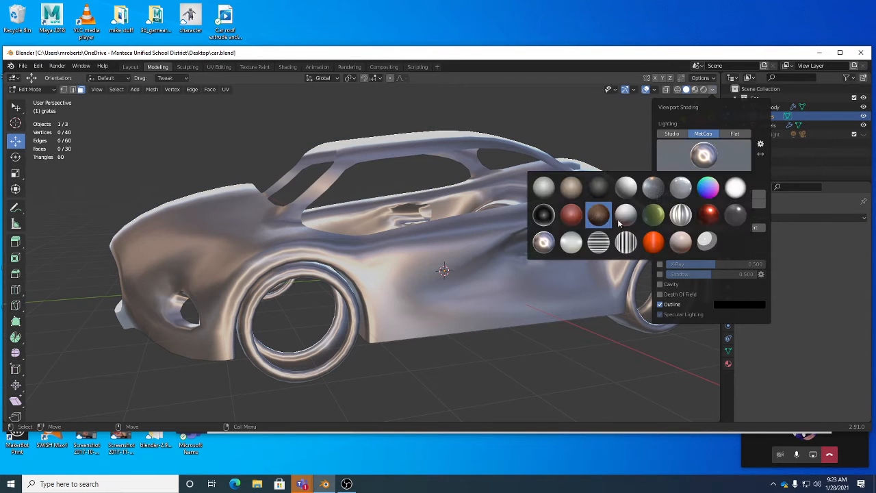
Try the blue-grey metallic, vertical-stripe and horizontal-stripe matcaps on the car, then restore the shiny grey matcap.
left_click(653, 188)
left_click(704, 156)
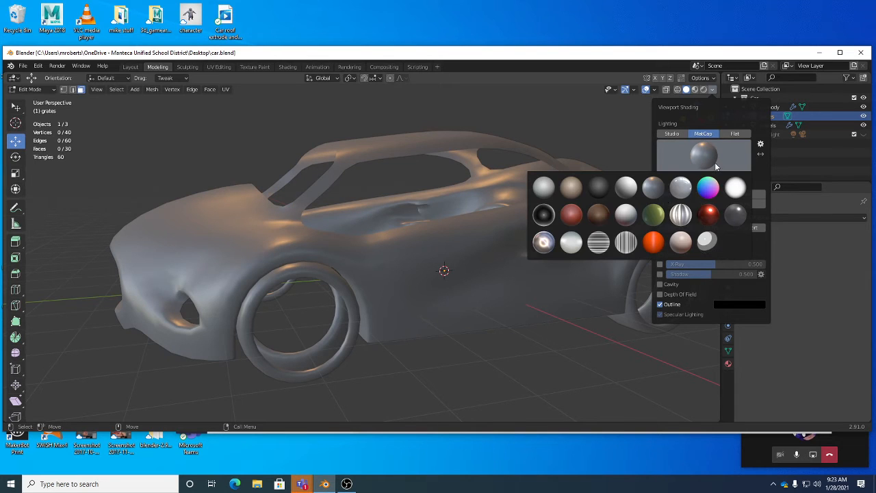
left_click(625, 241)
left_click(704, 158)
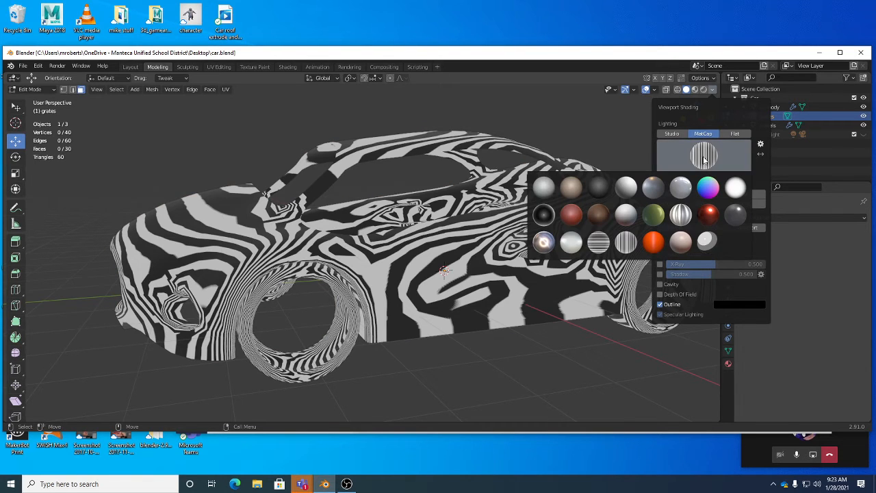
left_click(597, 242)
left_click(711, 156)
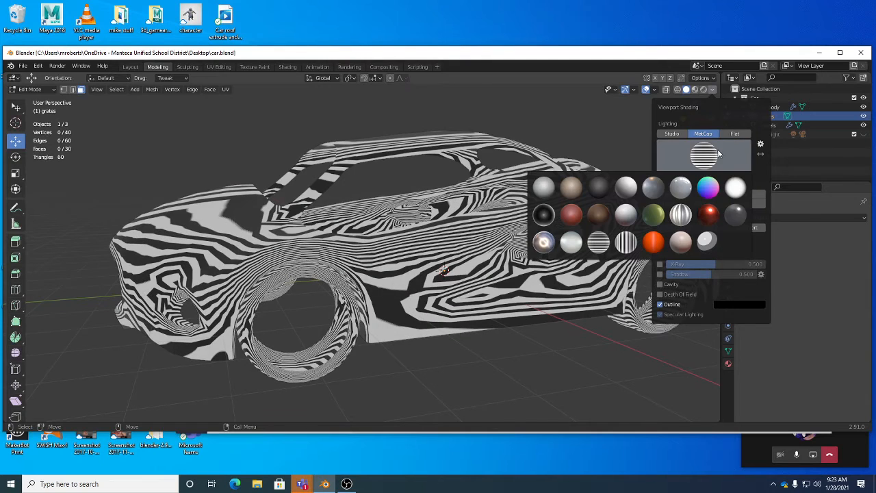
left_click(680, 186)
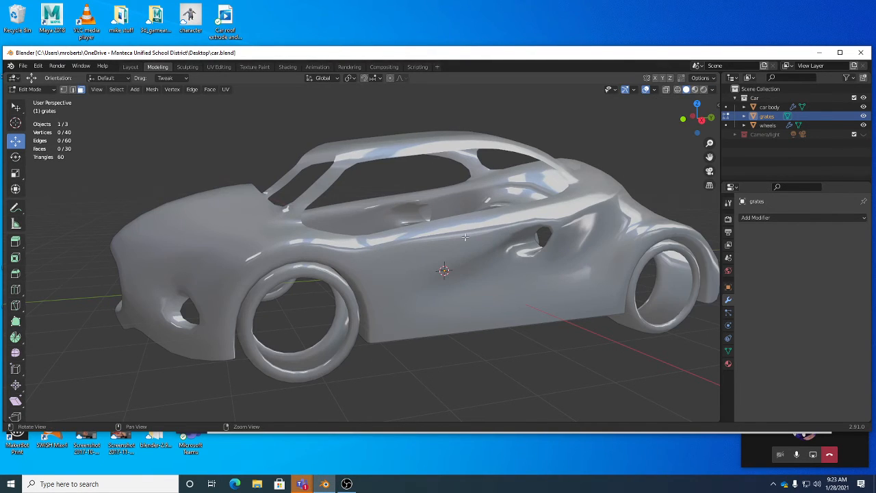
Pick a face of the top grate slat and extend the selection to the whole slat with Select Linked.
mouse_move(520, 226)
middle_mouse_down()
mouse_move(477, 228)
mouse_move(481, 237)
middle_mouse_up()
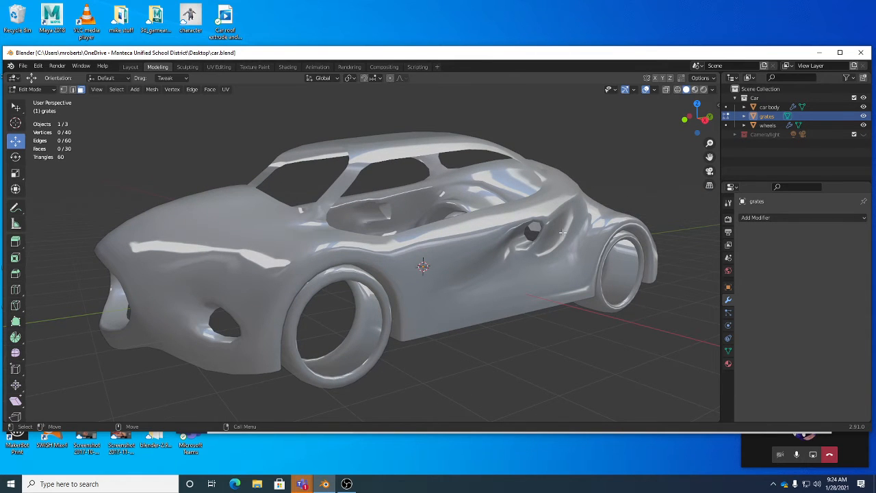
middle_click_drag(418, 288, 460, 282)
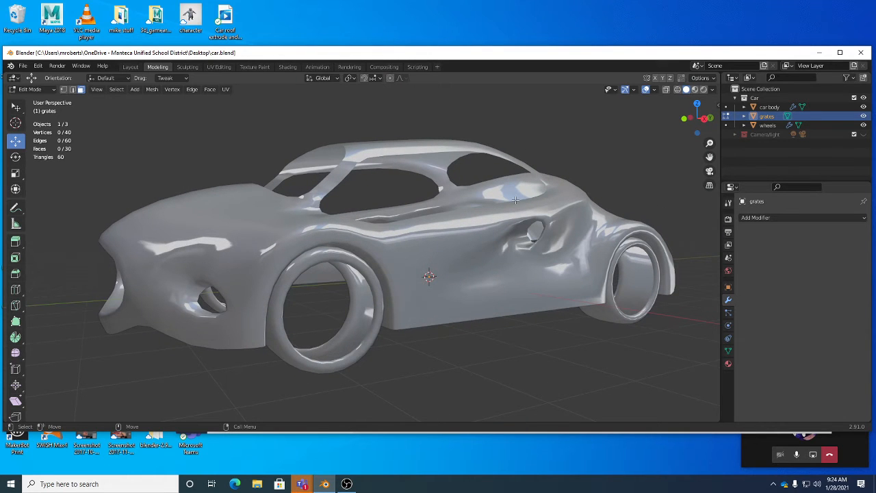
middle_click_drag(516, 200, 385, 242)
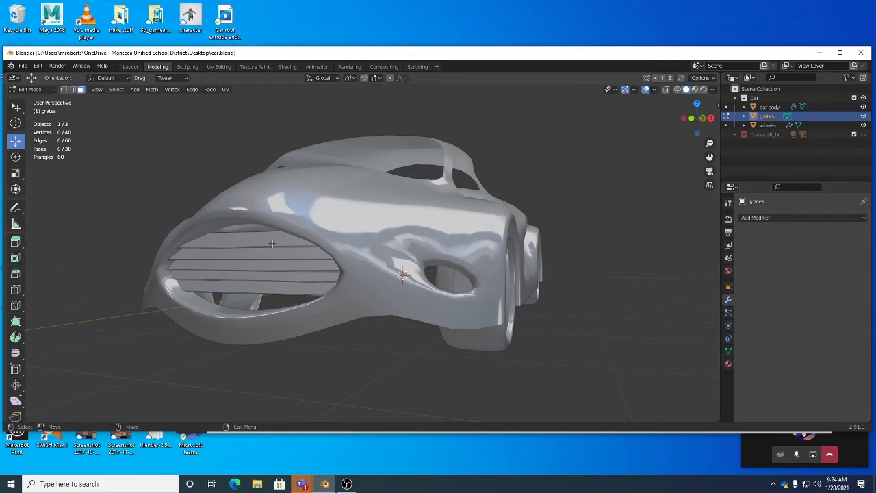
left_click(273, 242)
middle_click_drag(273, 242, 293, 262)
right_click_drag(293, 262, 361, 284, "alt")
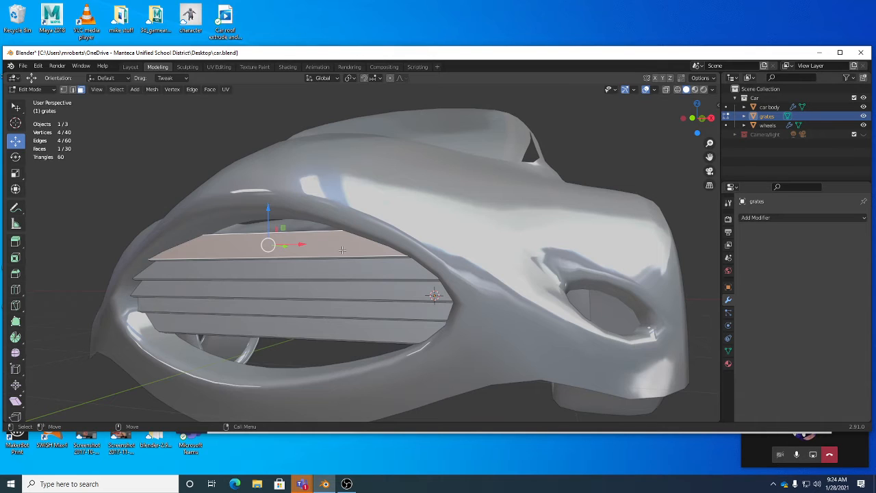
key("ctrl+l")
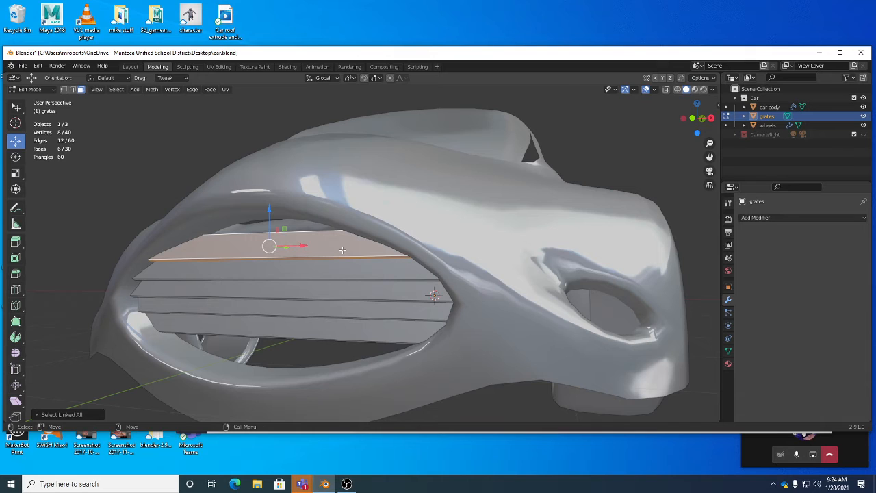
left_click(116, 89)
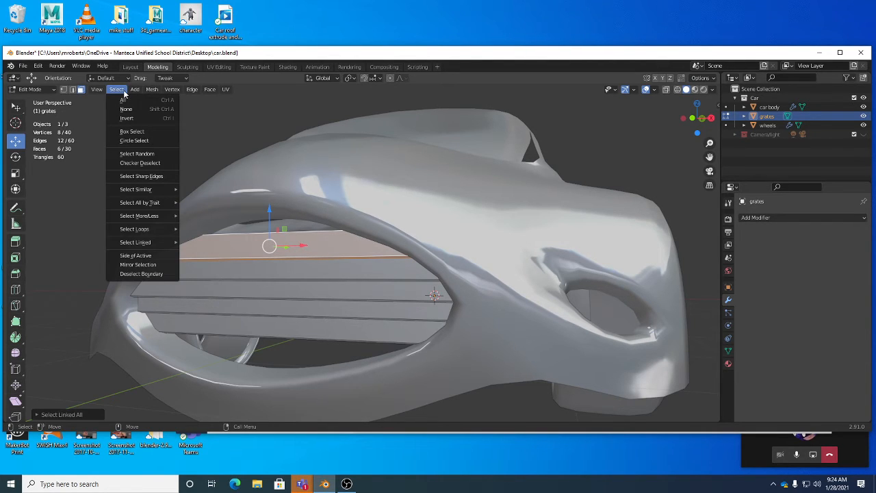
mouse_move(141, 243)
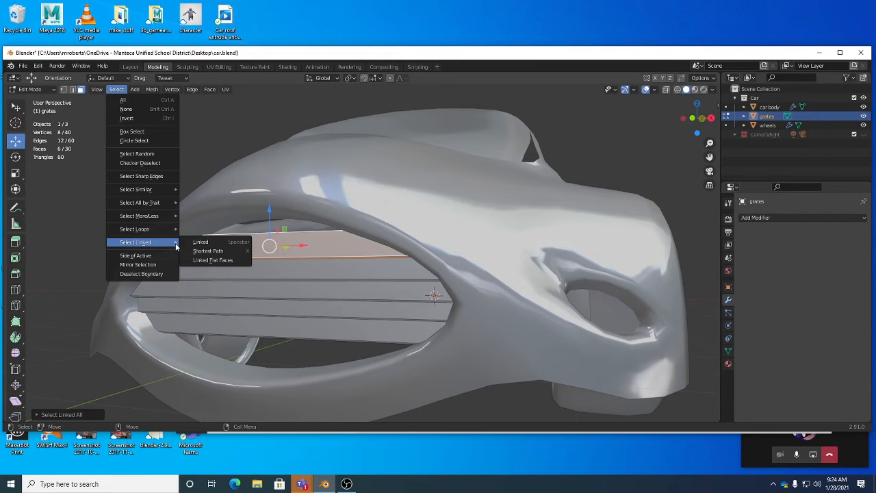
left_click(237, 248)
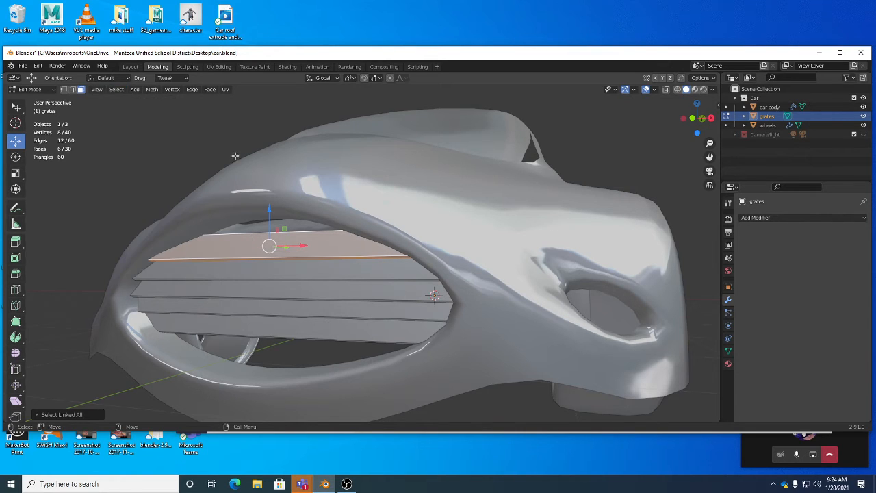
Duplicate the selected top slat in place and raise the copy along Z to form a new top row.
middle_click_drag(301, 156, 408, 222)
left_click_drag(408, 223, 479, 233, "alt")
left_click_drag(339, 239, 352, 241, "alt")
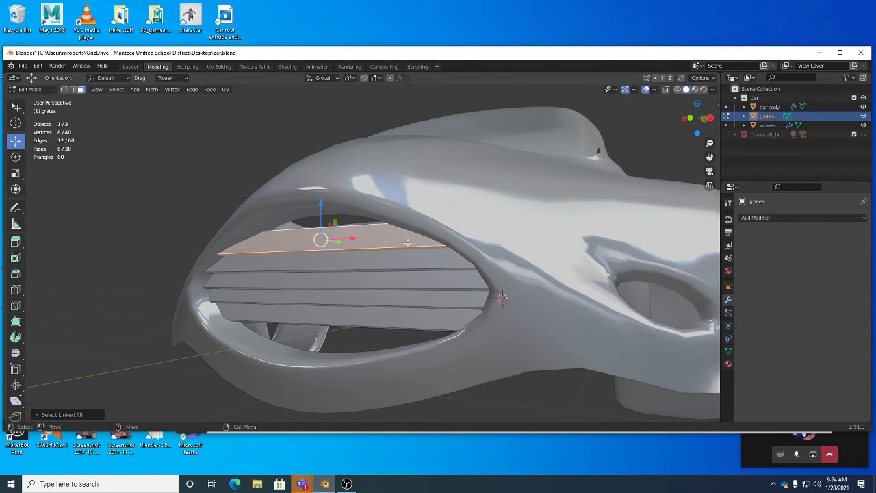
left_click(153, 89)
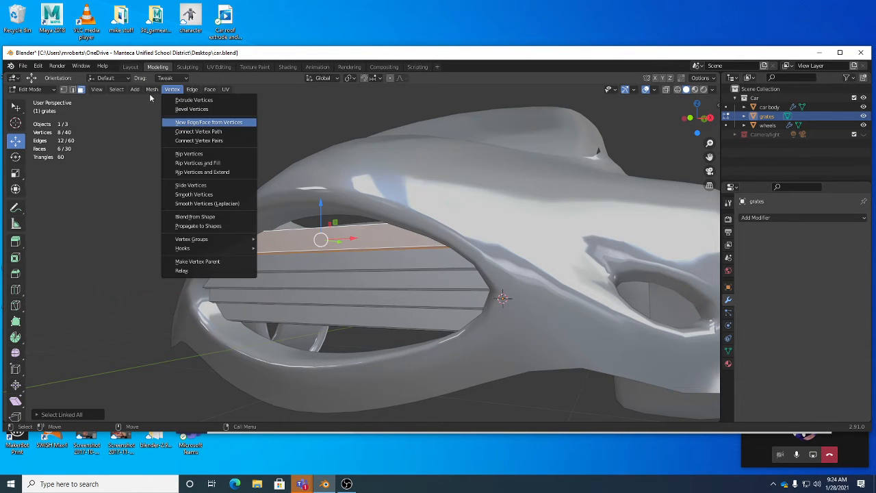
left_click(151, 91)
left_click(154, 91)
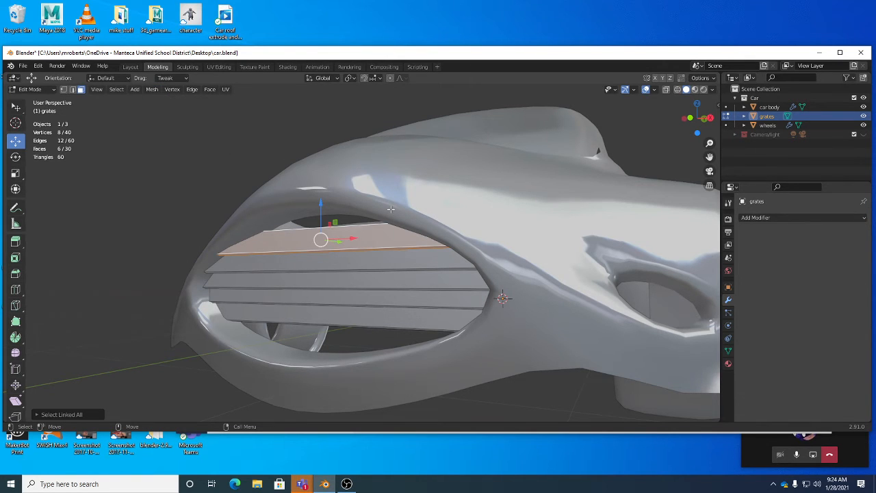
key("shift+d")
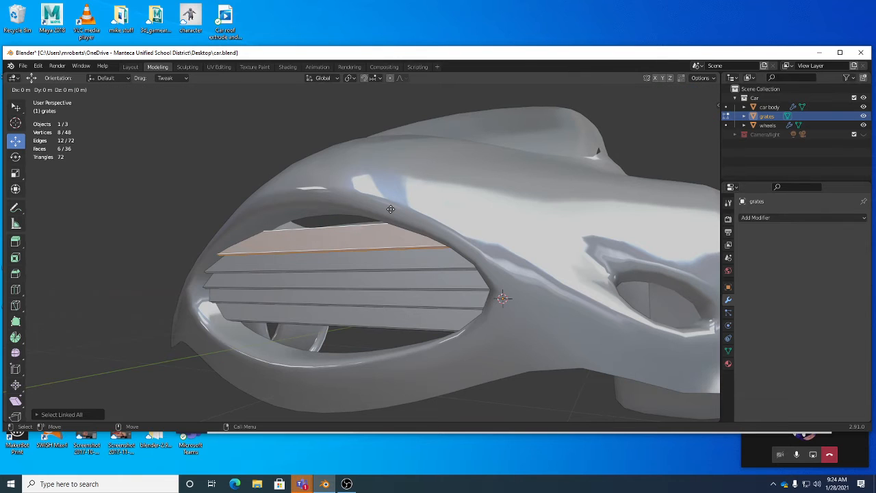
right_click(390, 209)
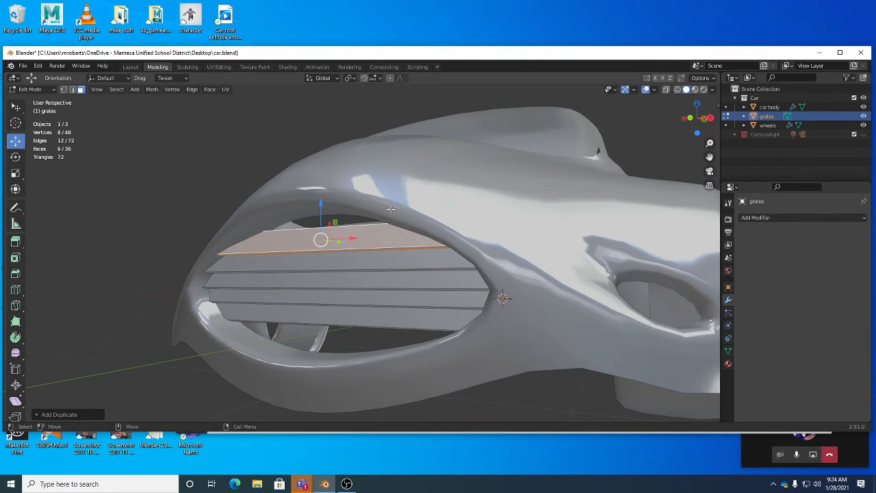
left_click_drag(321, 204, 321, 182)
mouse_move(396, 193)
middle_mouse_down()
mouse_move(453, 205)
mouse_move(415, 193)
mouse_move(395, 203)
middle_mouse_up()
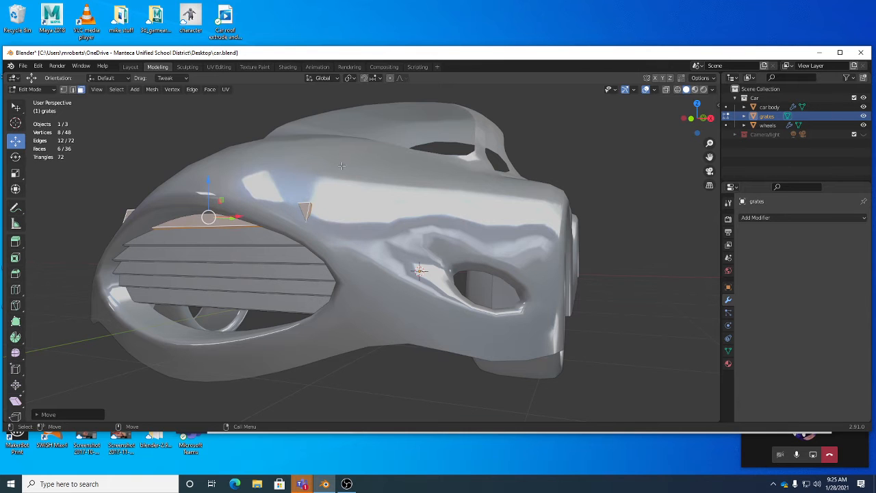
Adjust the new top slat's position within the YZ plane to line it up with the slats below.
middle_click_drag(209, 214, 335, 132)
middle_click_drag(321, 182, 199, 165)
key("g")
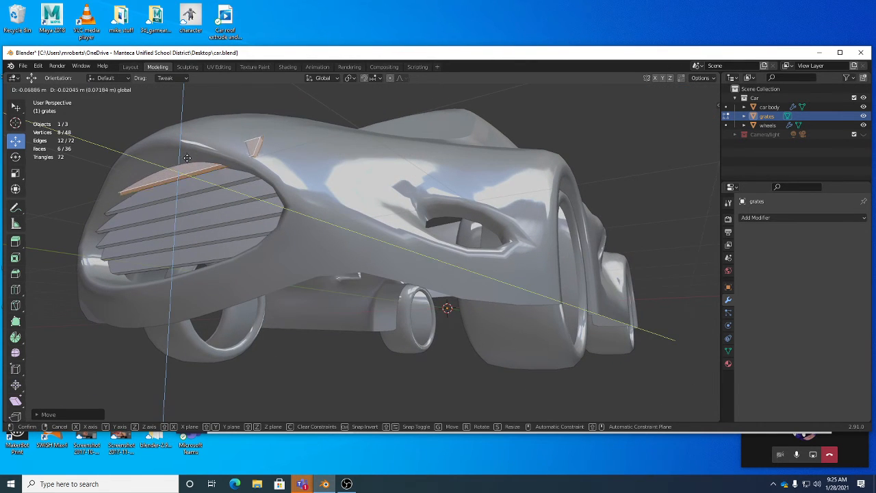
left_click(196, 165)
left_click_drag(197, 165, 284, 196, "alt")
Scale the new top slat narrower along X so its ends stay inside the car body, checking it in X-ray.
key("r")
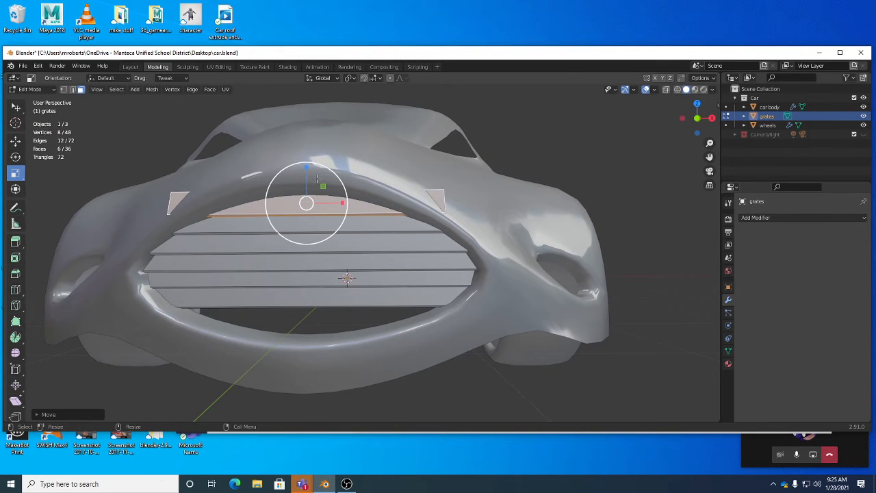
left_click_drag(341, 203, 329, 200)
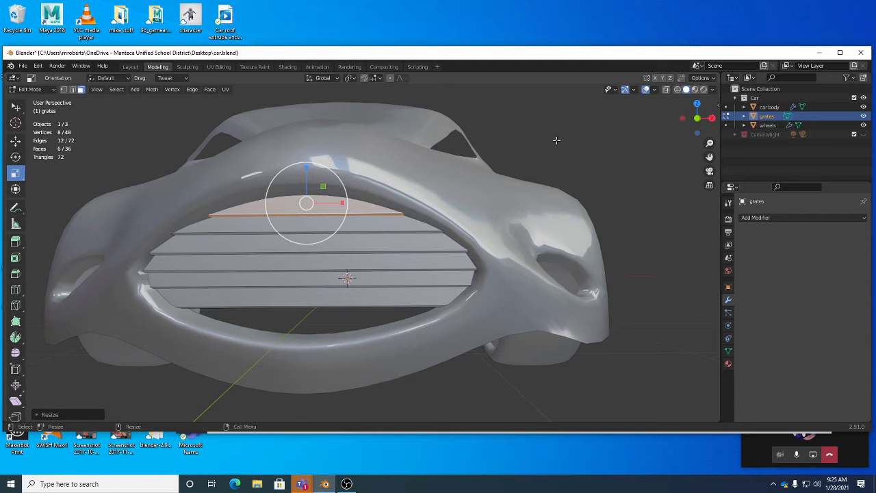
key("alt+z")
middle_click_drag(547, 155, 558, 172)
key("alt+z")
key("alt+z")
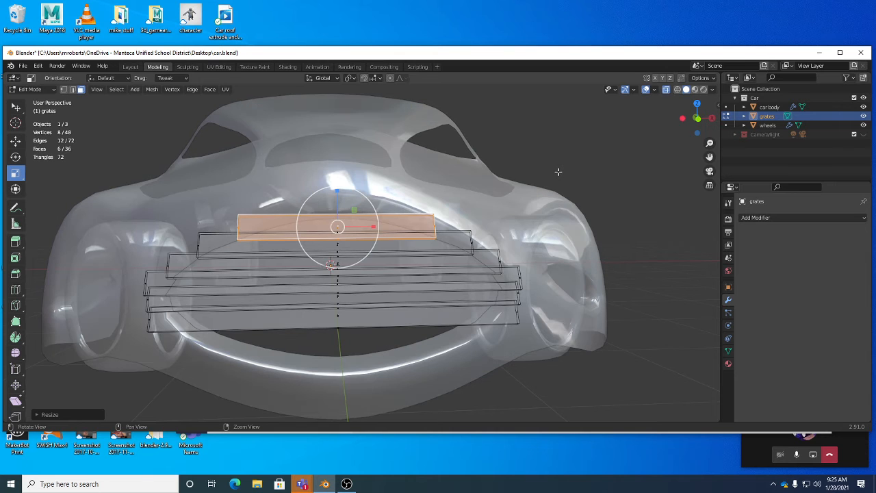
key("alt+z")
Select the whole bottom grate slat with Select Linked, duplicate it, and move the copy down into the gap below.
middle_click_drag(557, 176, 337, 260)
left_click(296, 258)
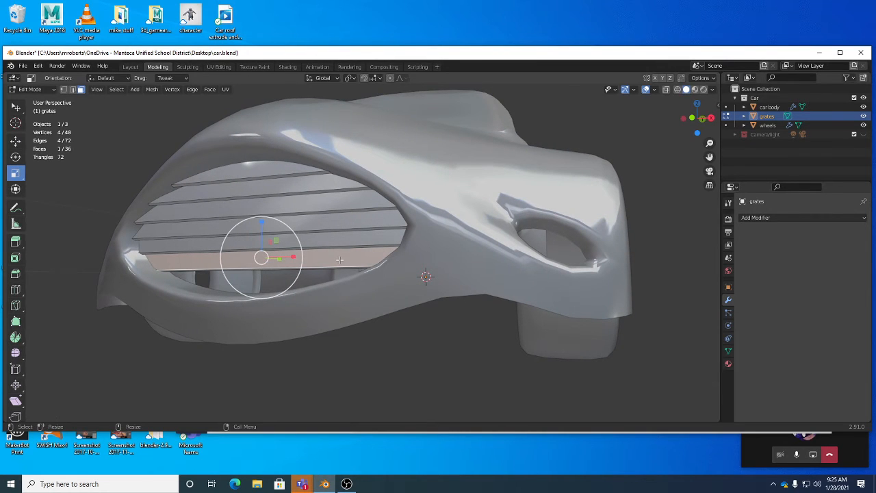
key("ctrl+l")
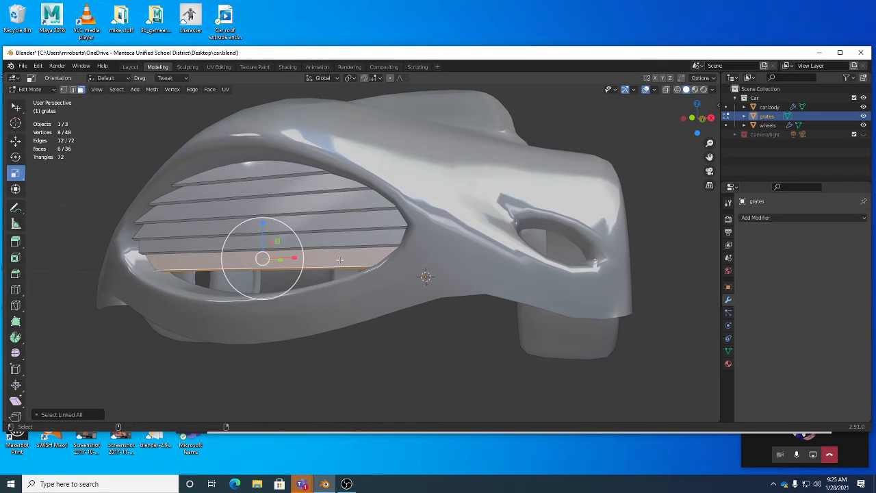
key("shift+d")
left_click(340, 260)
key("shift+space")
key("g")
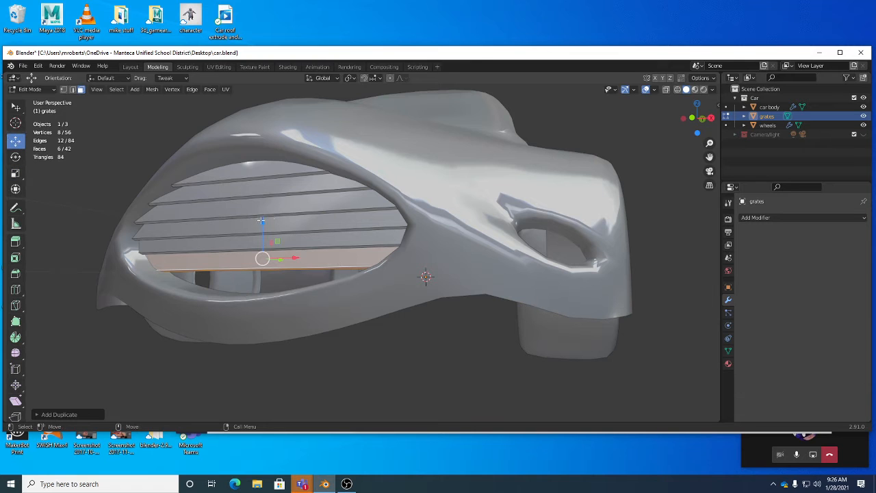
left_click_drag(262, 219, 261, 245)
middle_click_drag(262, 245, 201, 255)
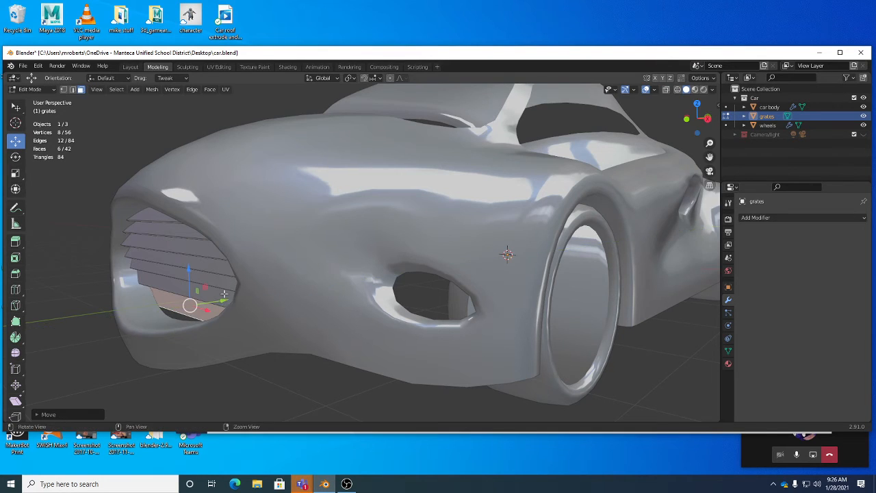
middle_click_drag(220, 301, 301, 285)
Select all the grate slats with Select Linked, lower them slightly along Z, and clear the selection.
left_click(462, 253, "shift")
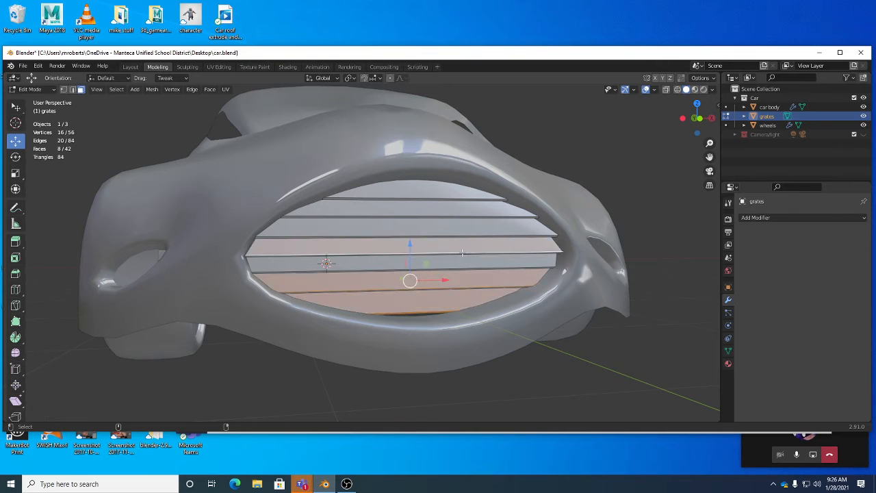
left_click(459, 220, "shift")
left_click(453, 207, "shift")
left_click(448, 193, "shift")
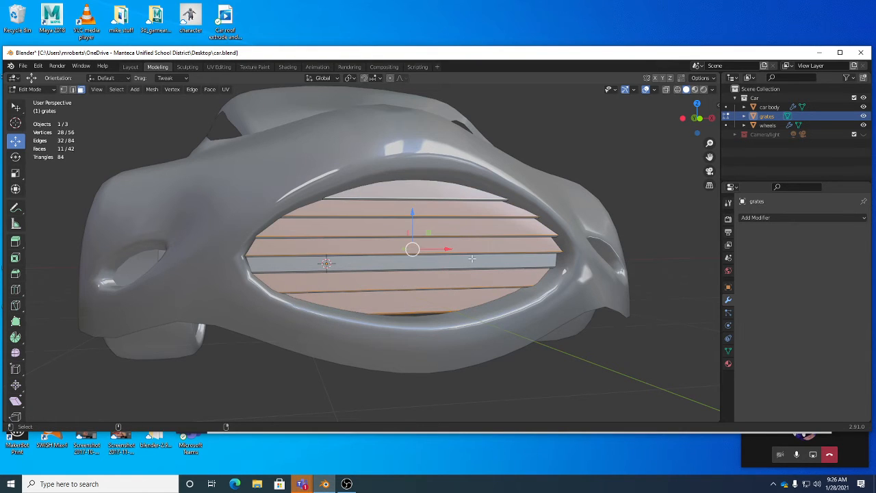
key("ctrl+l")
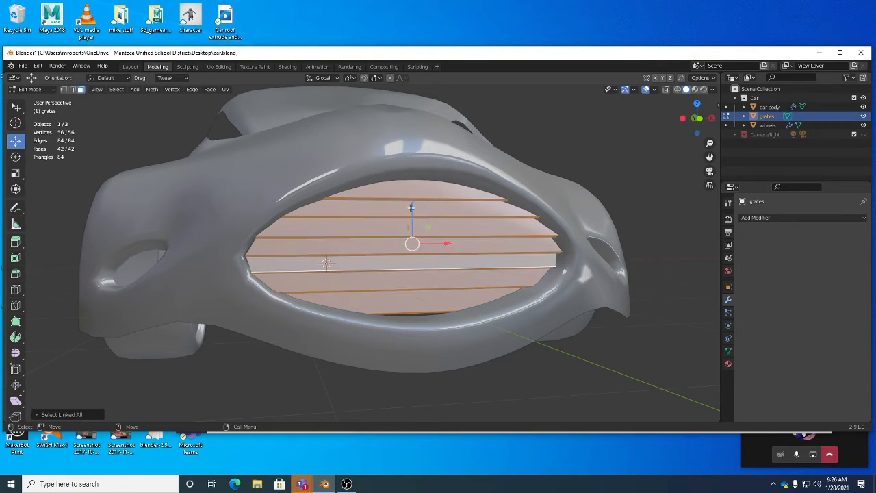
left_click_drag(411, 206, 411, 214)
middle_click_drag(411, 215, 506, 218)
left_click(622, 237)
middle_click_drag(621, 236, 597, 277)
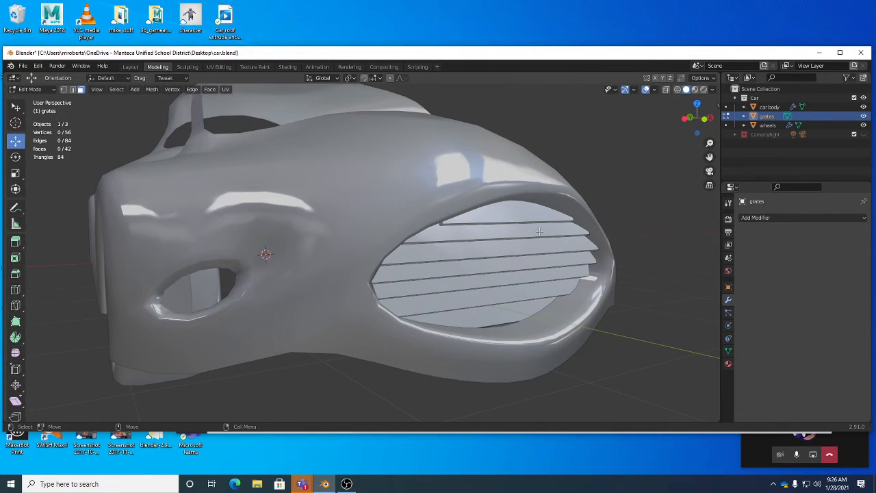
left_click(153, 89)
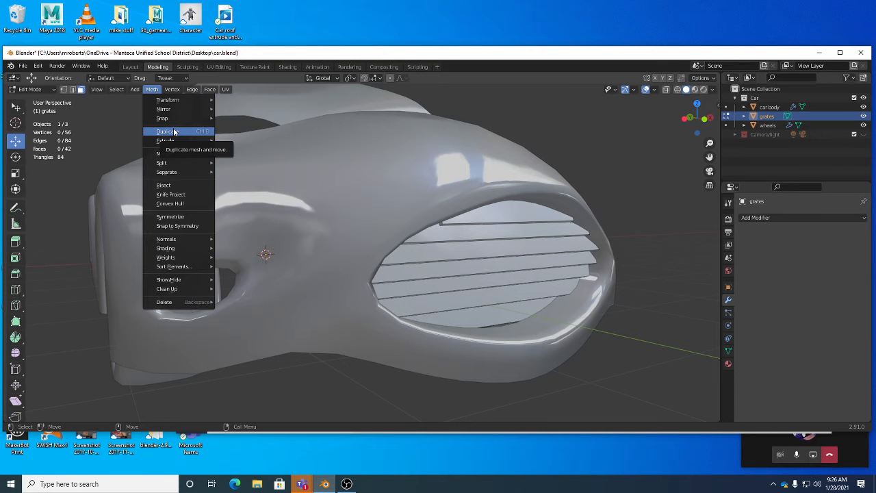
Save the file and select the thin front face of every grate slat.
middle_click_drag(433, 196, 363, 161)
key("ctrl+s")
left_click(361, 171)
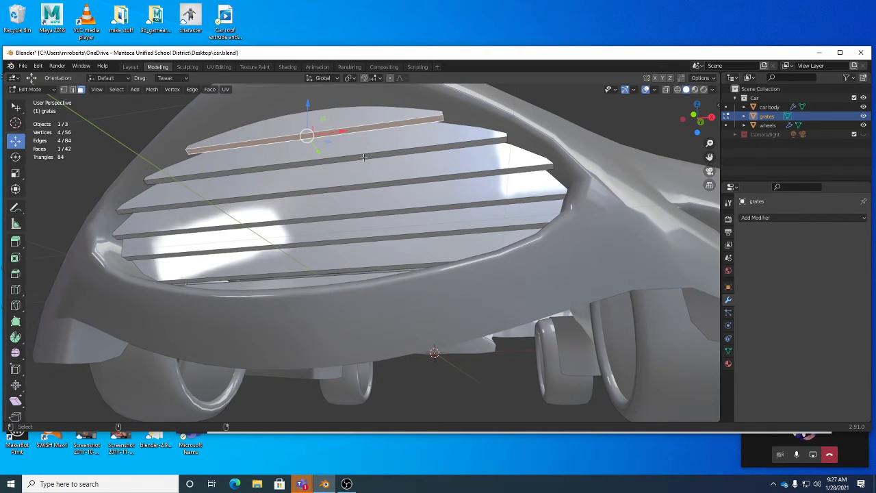
left_click(366, 183, "shift")
left_click(367, 184, "shift")
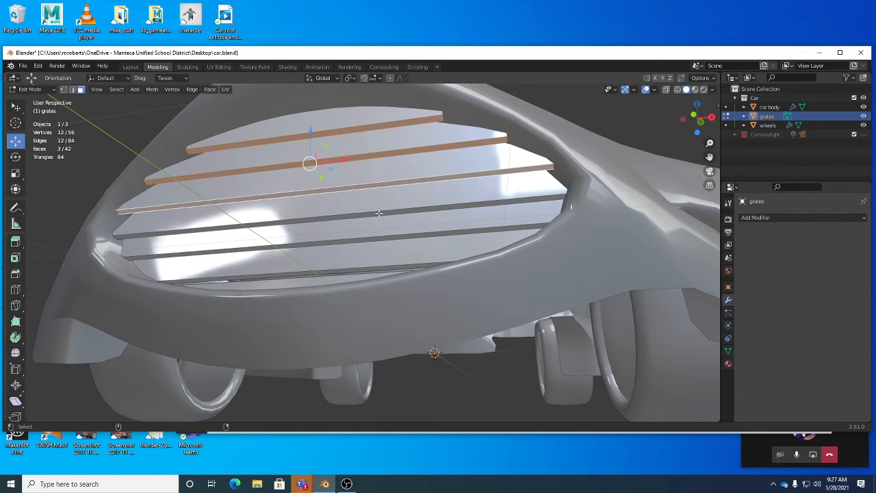
left_click(377, 214, "shift")
left_click(378, 237, "shift")
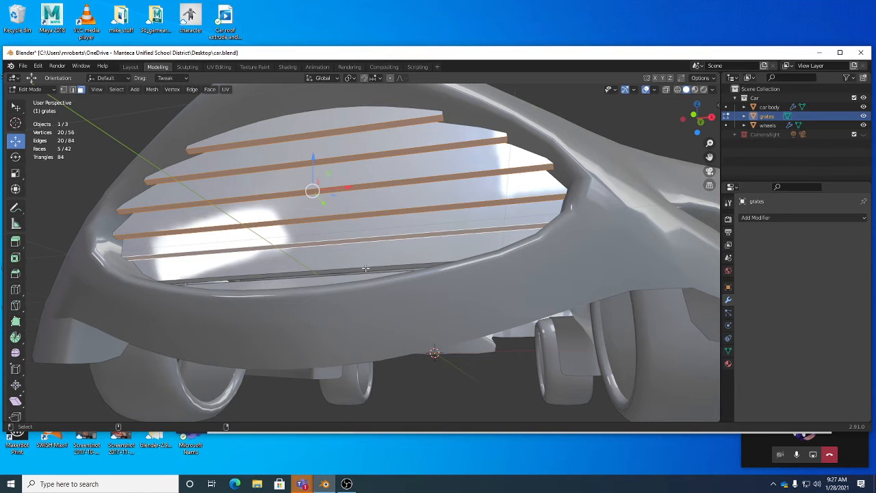
left_click(366, 269, "shift")
middle_click_drag(365, 268, 244, 208)
left_click(173, 186, "shift")
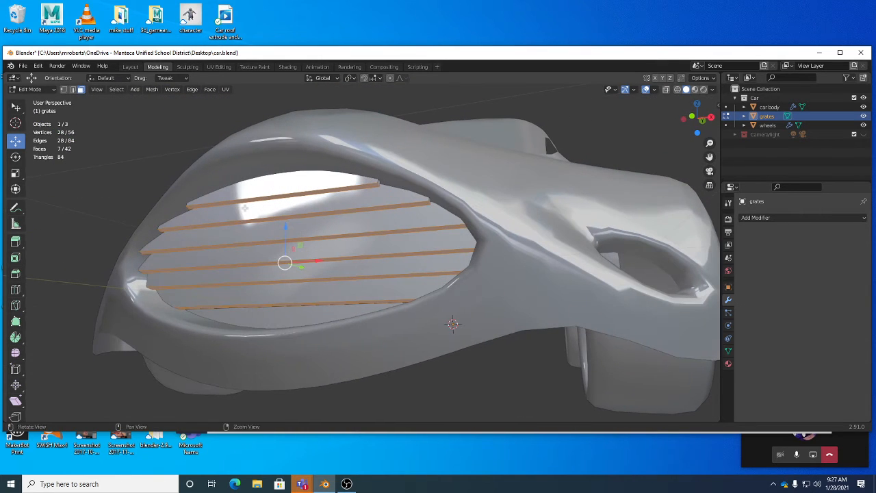
Set the transform orientation to Normal and push the selected slat faces back along their Z axis to make the slats shallower.
left_click(332, 79)
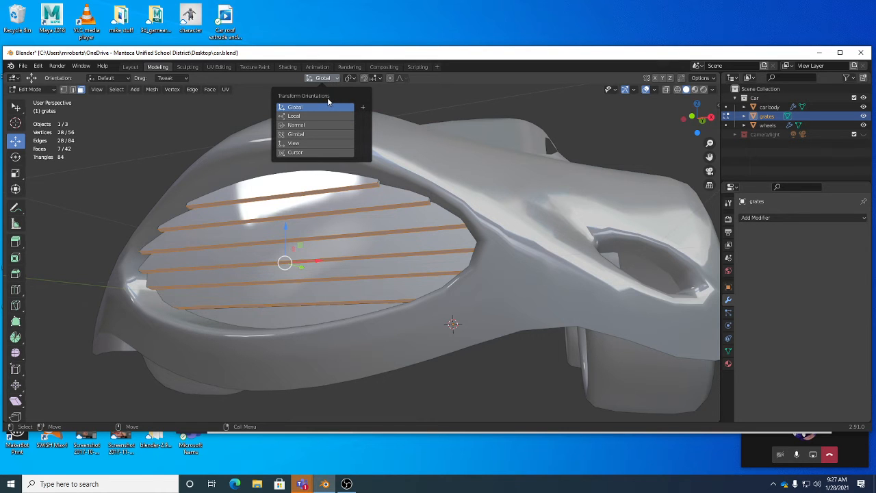
left_click(319, 125)
middle_click_drag(351, 180, 325, 254)
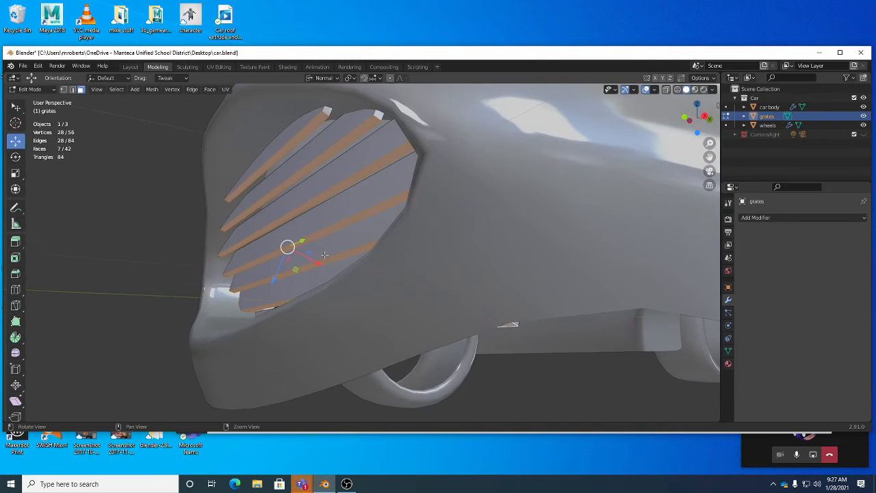
scroll(324, 254, "up", 4)
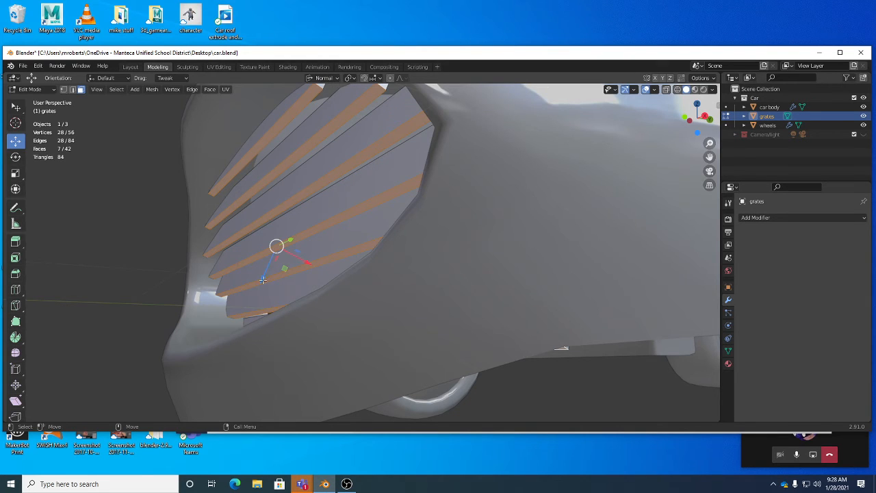
left_click_drag(263, 279, 272, 266)
middle_click_drag(272, 267, 294, 298)
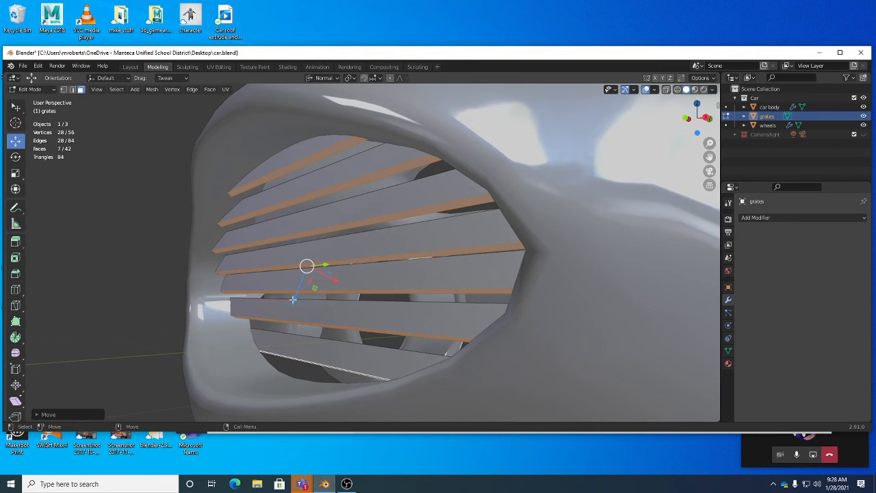
Try further moves of the slat faces along the Normal Z axis, and undo the face moves.
left_click_drag(293, 299, 272, 328)
middle_click_drag(275, 326, 226, 316)
left_click_drag(219, 318, 240, 275)
key("ctrl+z")
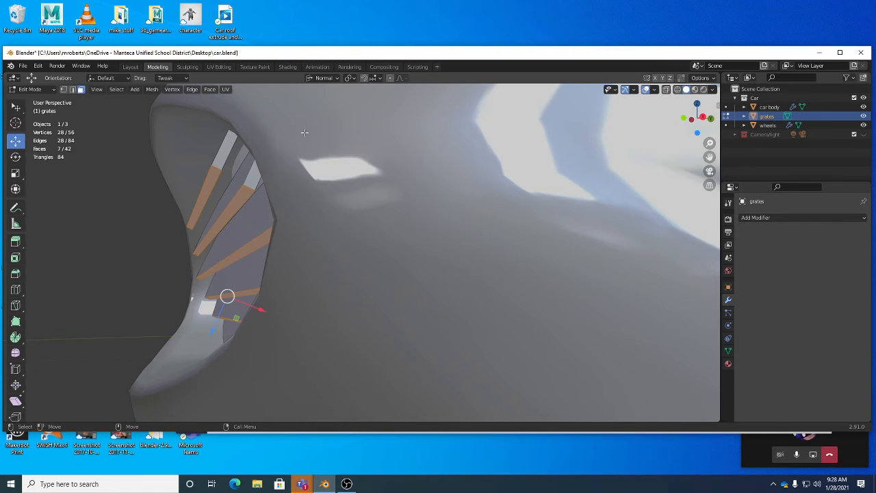
middle_click_drag(305, 132, 355, 145)
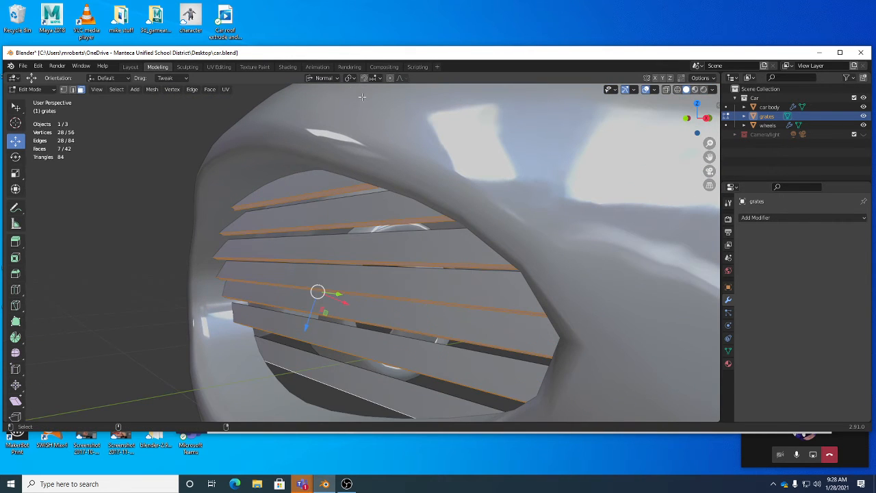
key("ctrl+z")
Set the transform orientation back to Global and check the selected slat faces from the front.
left_click(333, 78)
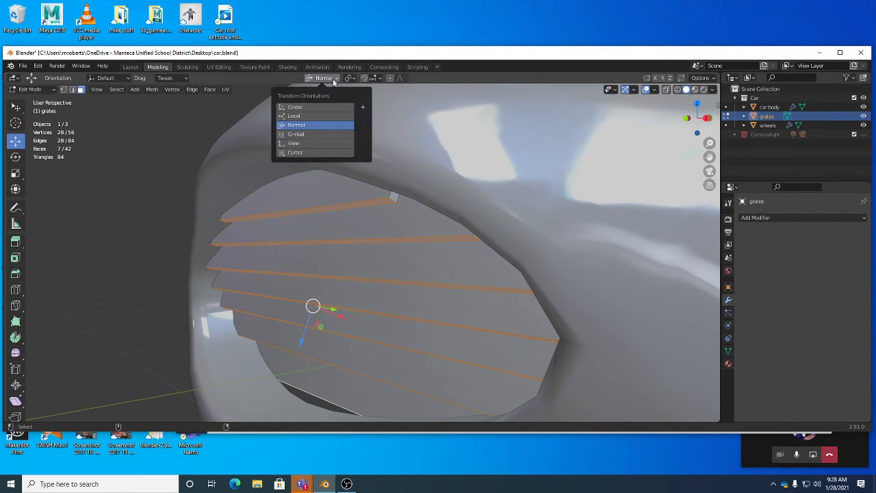
left_click(311, 108)
middle_click_drag(307, 180, 248, 198)
left_click_drag(242, 251, 241, 276)
middle_click_drag(242, 278, 417, 309)
middle_click_drag(169, 194, 320, 230)
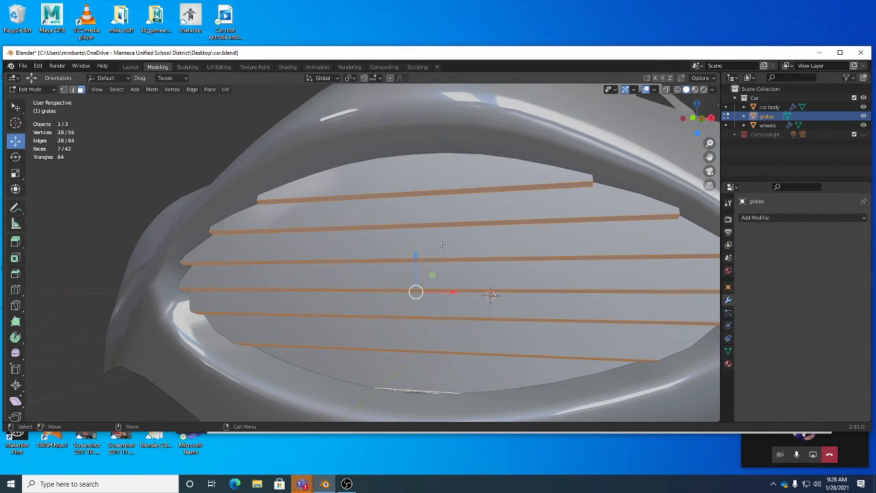
Select all the grate slats with Select Linked, try scaling them down around the Median Point pivot, and undo the scaling.
key("ctrl+l")
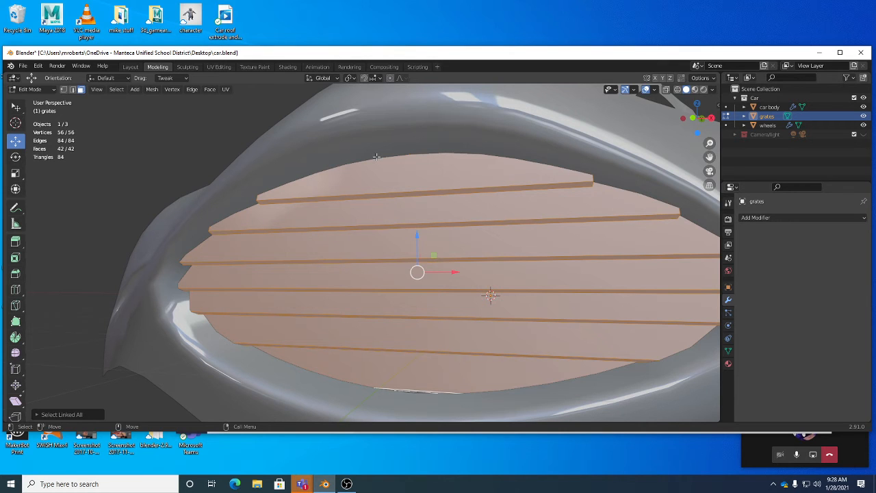
key("s")
mouse_move(395, 203)
middle_mouse_down()
mouse_move(412, 212)
mouse_move(383, 200)
middle_mouse_up()
left_click(348, 80)
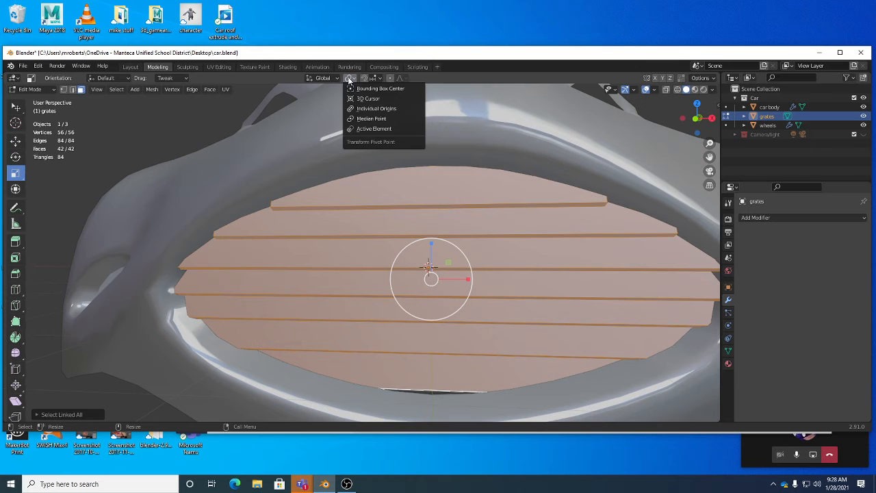
left_click(366, 122)
key("s")
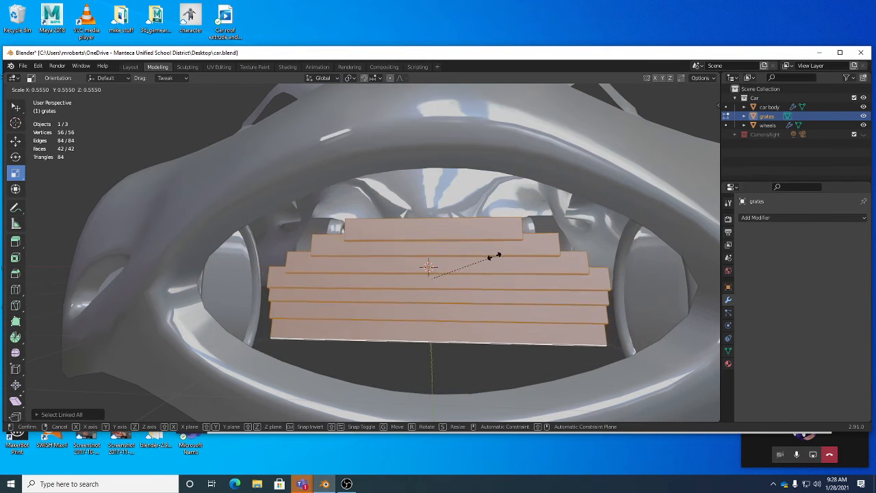
left_click(502, 262)
middle_click_drag(502, 262, 425, 208)
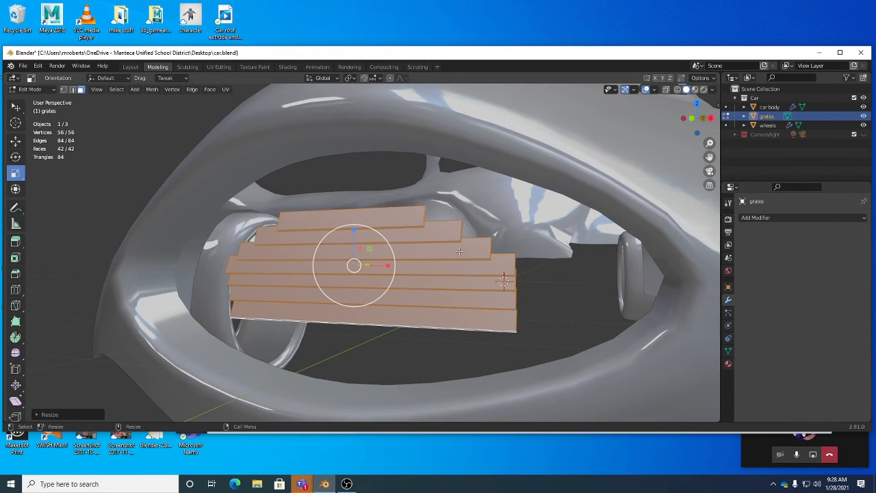
mouse_move(487, 269)
middle_mouse_down()
mouse_move(438, 266)
mouse_move(481, 265)
middle_mouse_up()
key("ctrl+z")
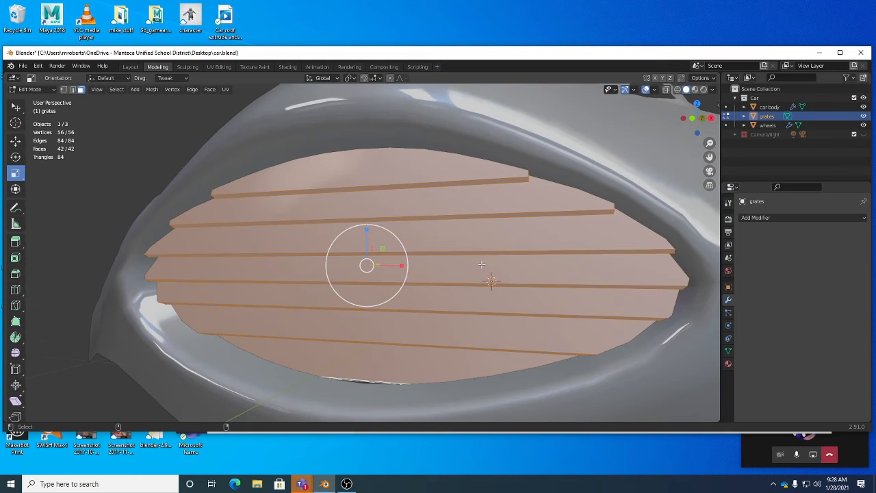
Set the pivot point to Individual Origins, try scaling each slat down around its own centre, and undo the scaling.
middle_click_drag(506, 210, 268, 135)
middle_click_drag(295, 185, 427, 226)
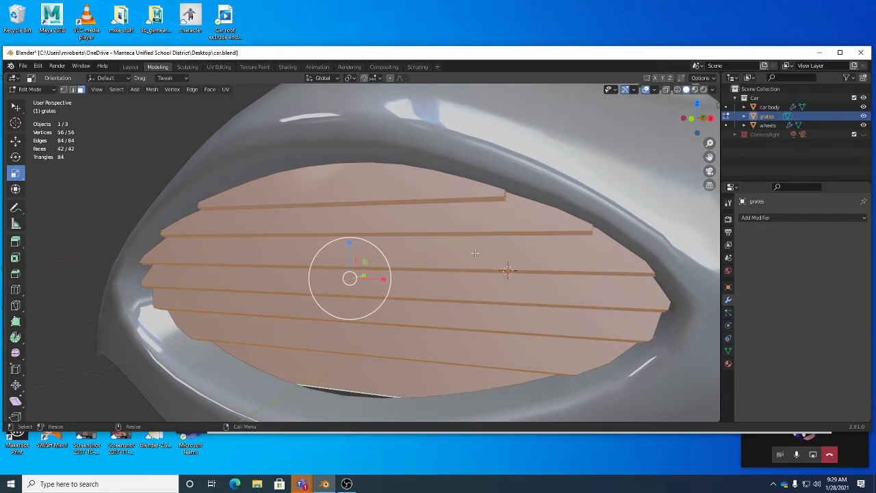
left_click(350, 78)
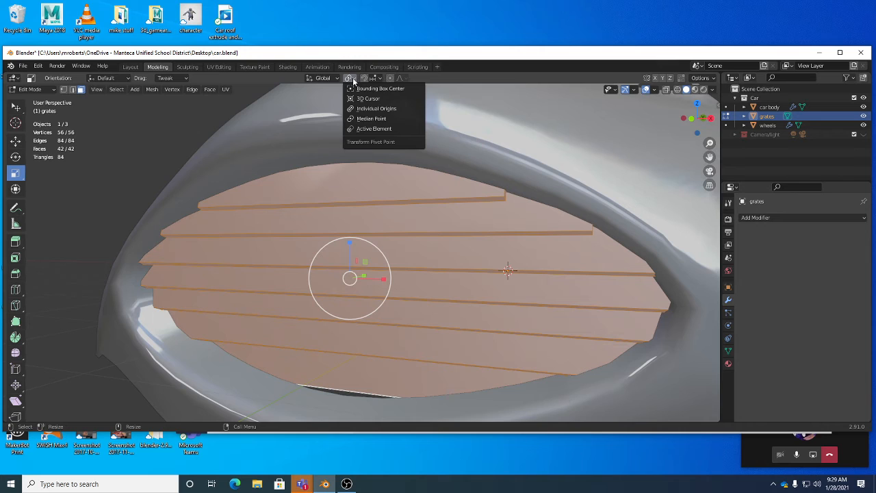
mouse_move(323, 78)
mouse_move(351, 80)
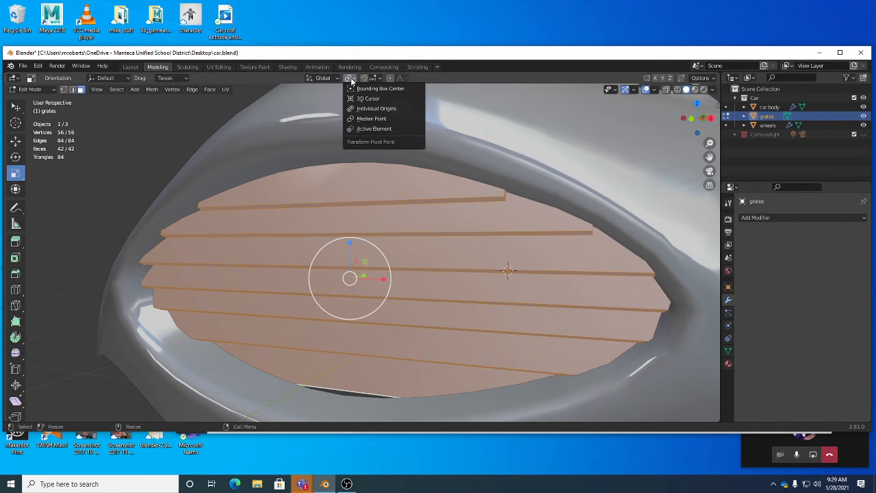
left_click(373, 120)
key("s")
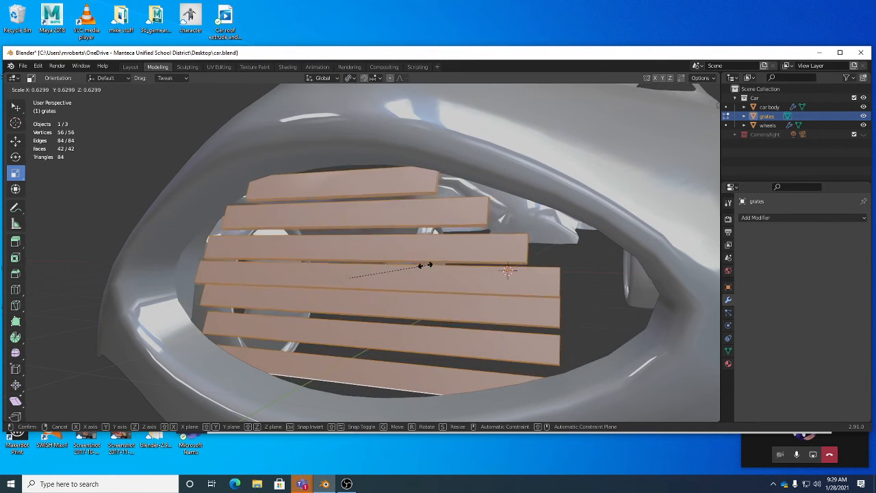
left_click(406, 263)
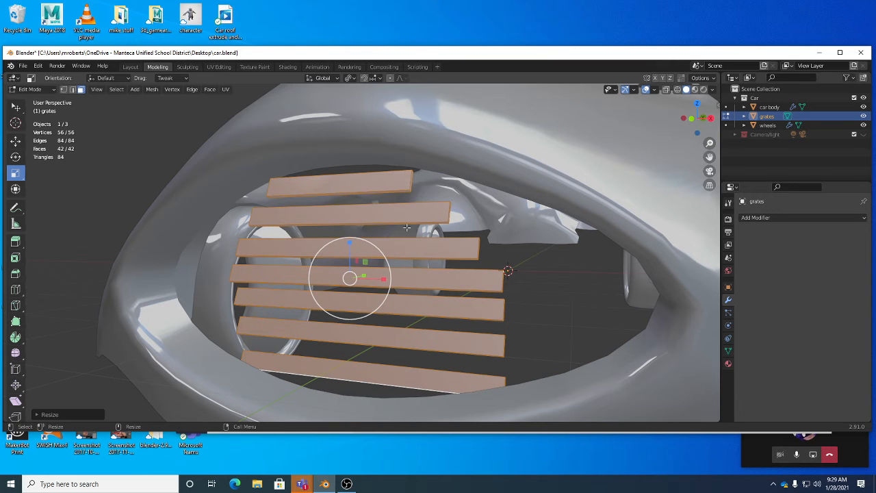
key("ctrl+z")
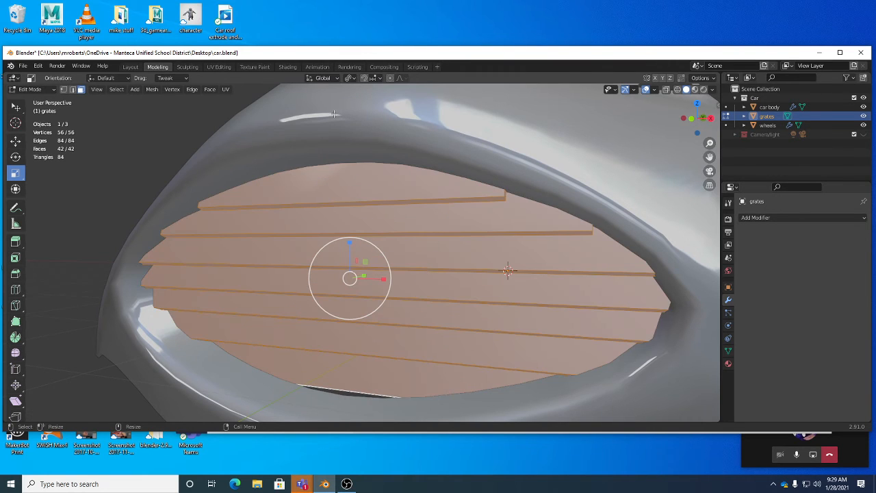
Set the pivot point back to Median Point and review the pivot and transform orientation options.
left_click(336, 78)
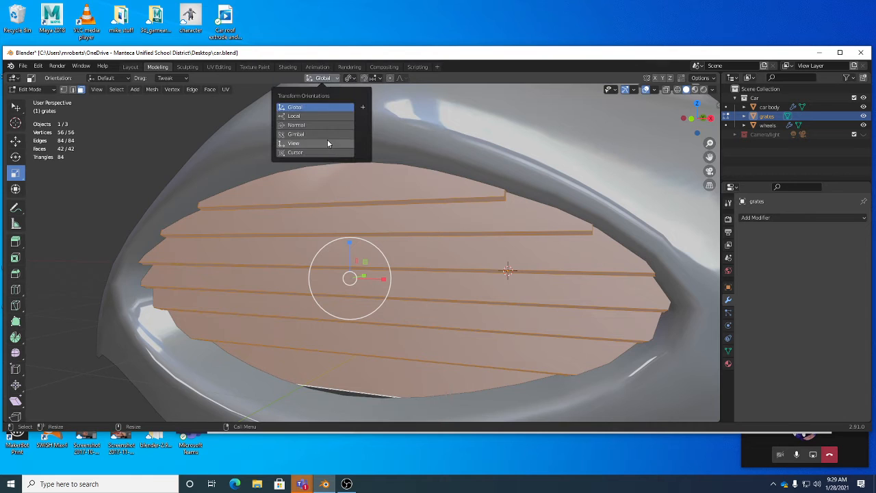
left_click(348, 78)
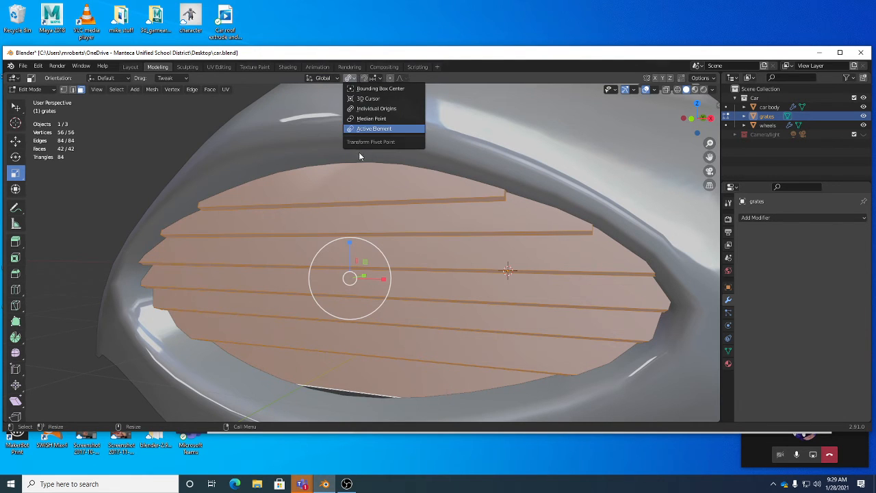
left_click(348, 78)
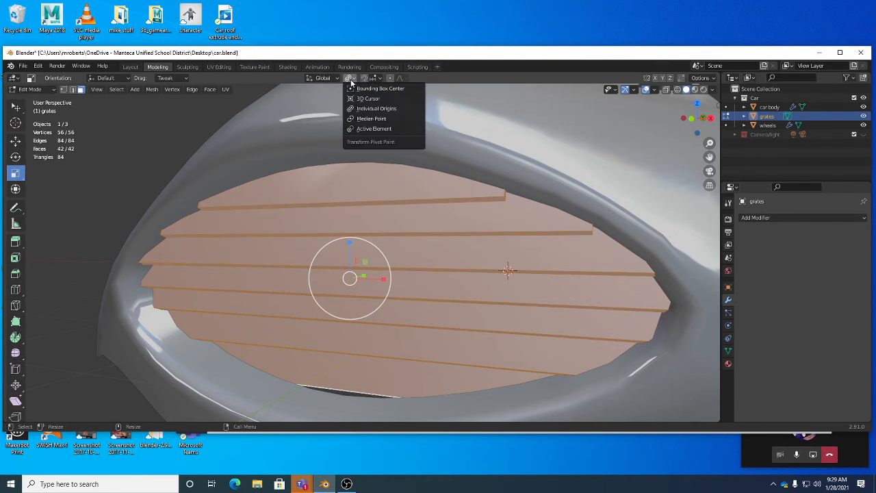
left_click(365, 119)
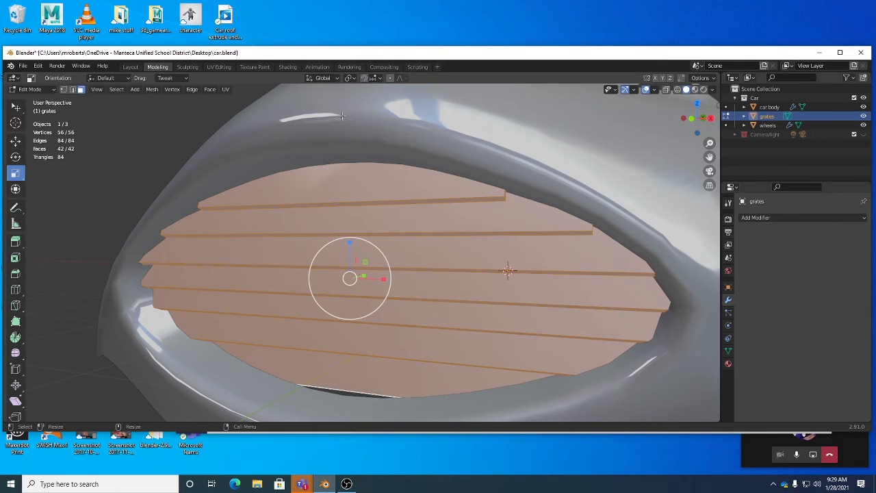
left_click(350, 78)
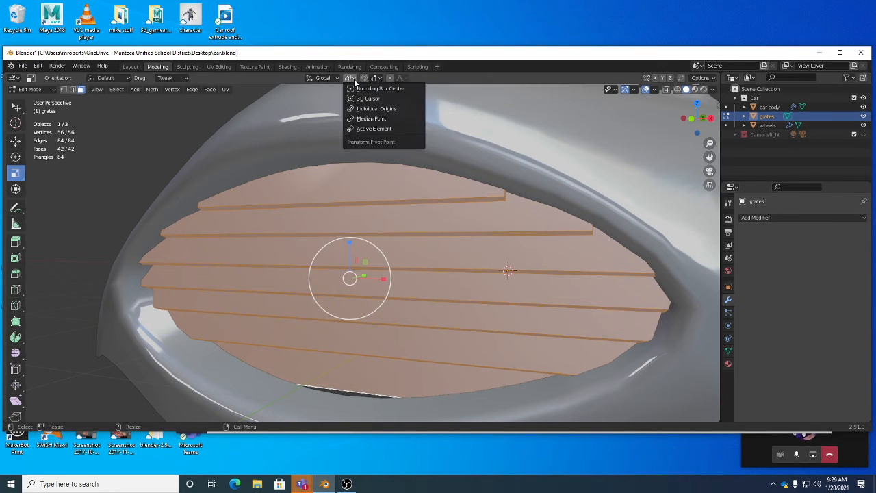
mouse_move(322, 81)
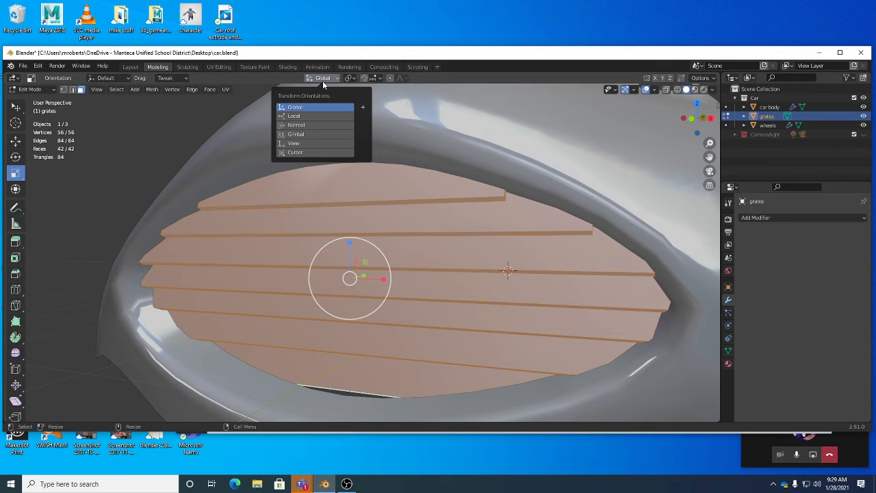
Select the whole second slat from the top via its front face with Select Linked, and set the pivot point to Active Element.
left_click(387, 204)
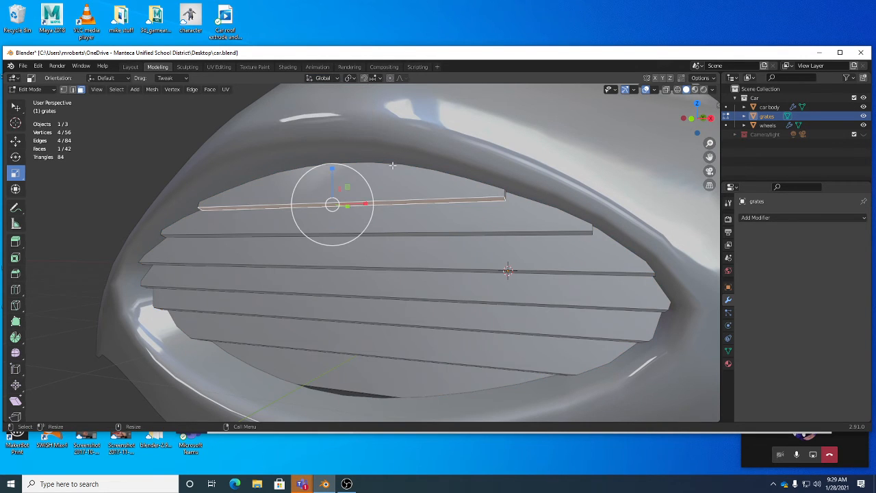
middle_click_drag(414, 197, 419, 204)
left_click(419, 203)
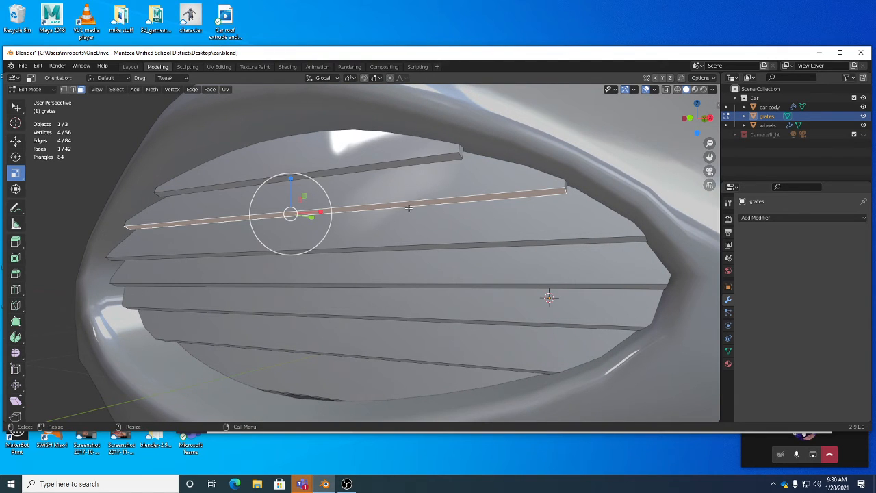
key("ctrl+l")
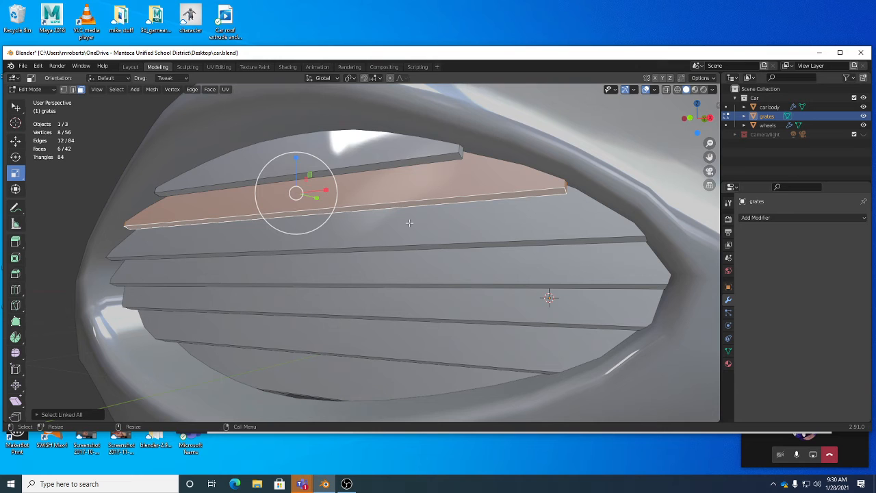
left_click(356, 81)
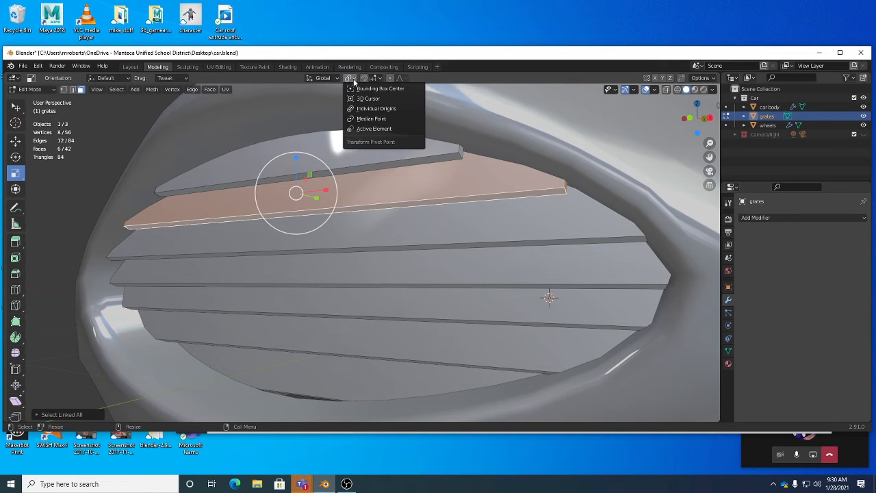
left_click(375, 127)
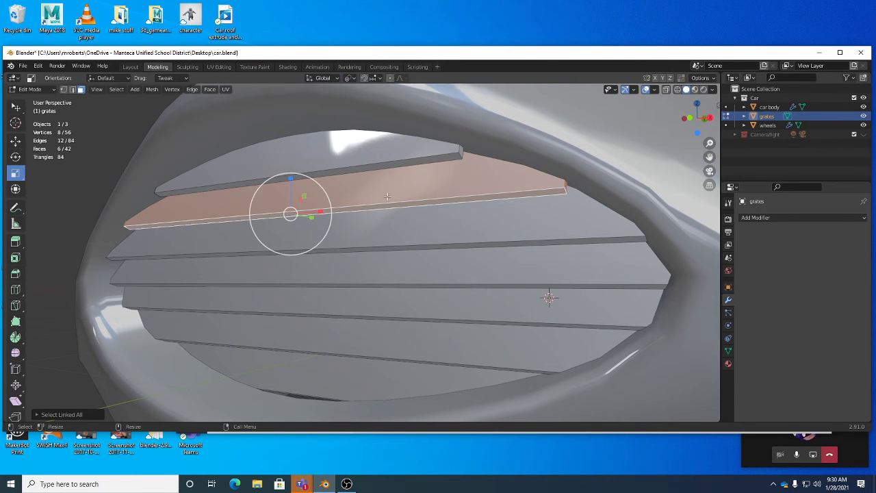
middle_click_drag(387, 197, 339, 106)
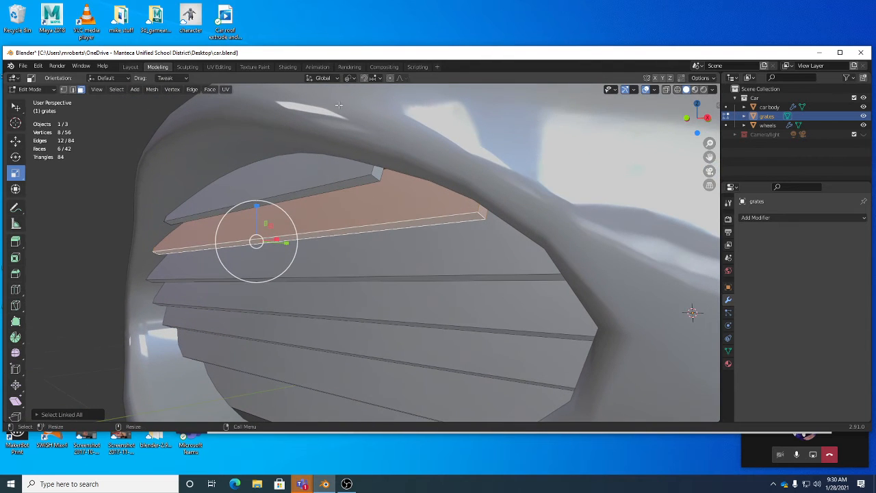
Set the transform orientation to Normal and try scaling the second slat from the top narrower along its Z axis.
left_click(323, 78)
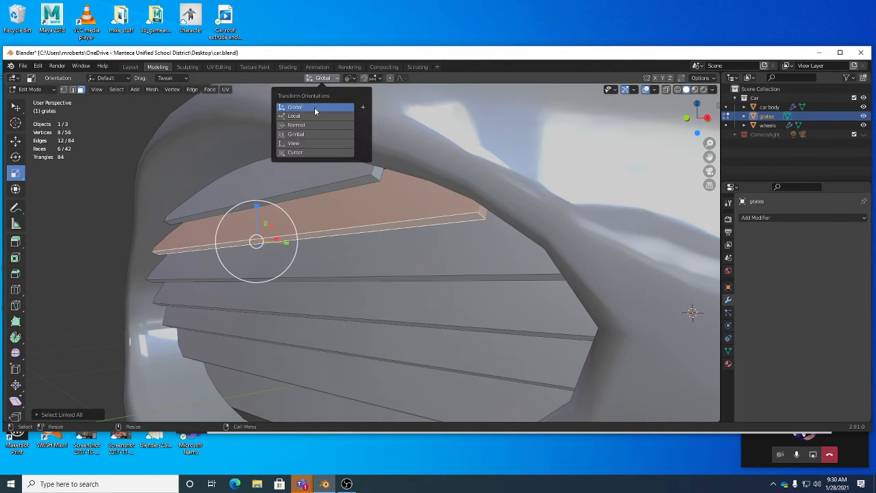
left_click(314, 125)
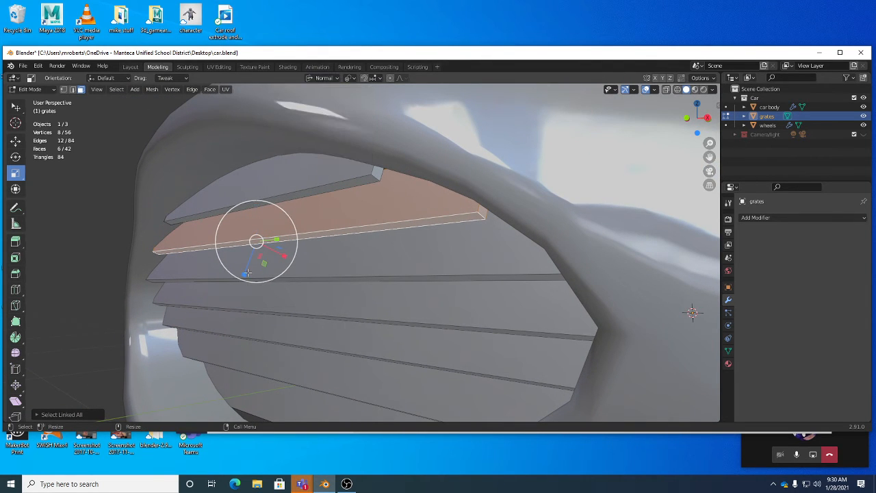
left_click_drag(245, 273, 255, 247)
Select the whole third slat from its thin front face with Select Linked and try scaling it narrower along its normal Z axis.
left_click(312, 279)
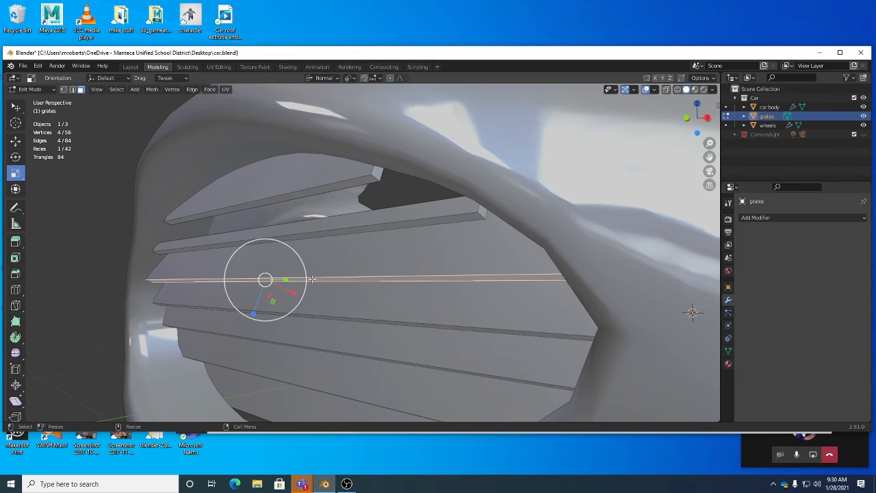
key("ctrl+l")
left_click_drag(257, 303, 265, 286)
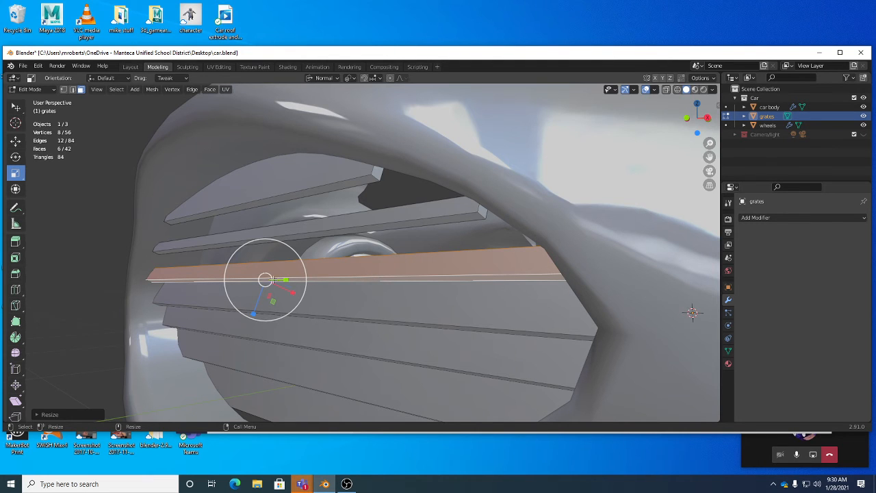
Select the whole fourth slat from its thin front face with Select Linked and try scaling it narrower along its normal Z axis.
mouse_move(377, 278)
middle_mouse_down()
mouse_move(385, 286)
mouse_move(376, 271)
middle_mouse_up()
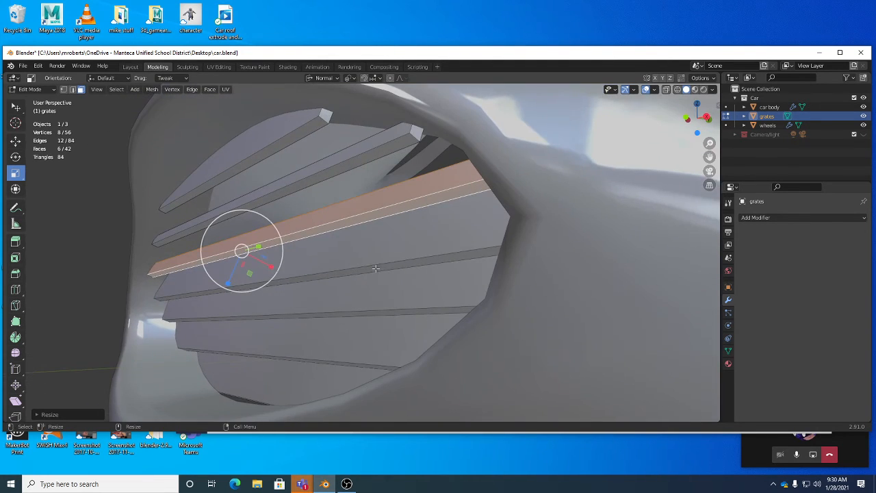
left_click(373, 271)
left_click_drag(245, 309, 315, 242)
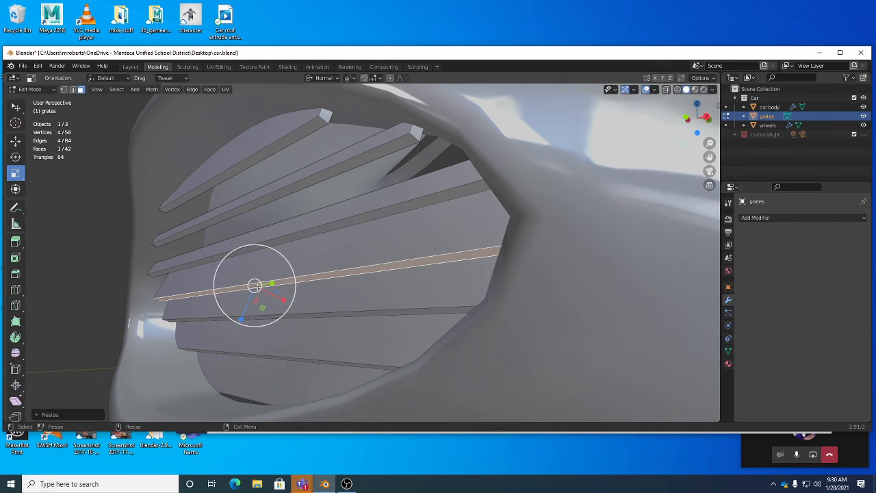
left_click_drag(245, 310, 251, 302)
left_click_drag(288, 256, 163, 381)
middle_click_drag(163, 382, 311, 270)
left_click_drag(311, 267, 300, 220)
middle_click_drag(300, 220, 329, 249)
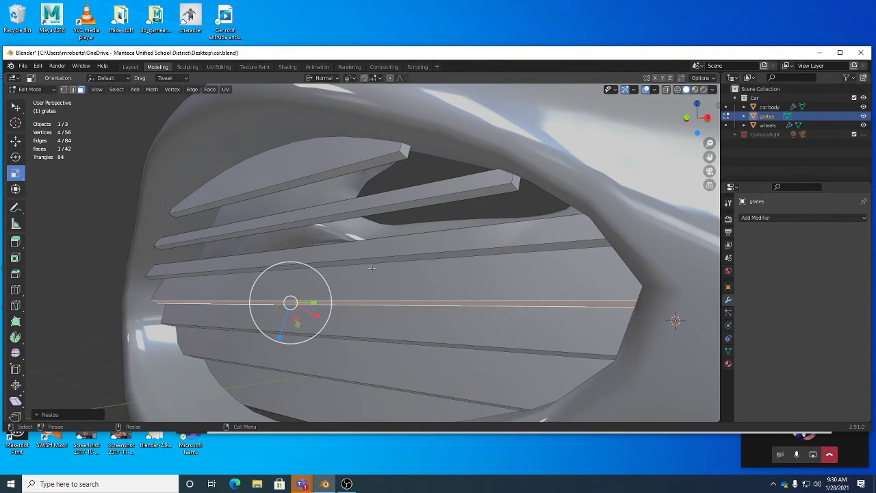
key("ctrl+l")
left_click_drag(286, 319, 291, 306)
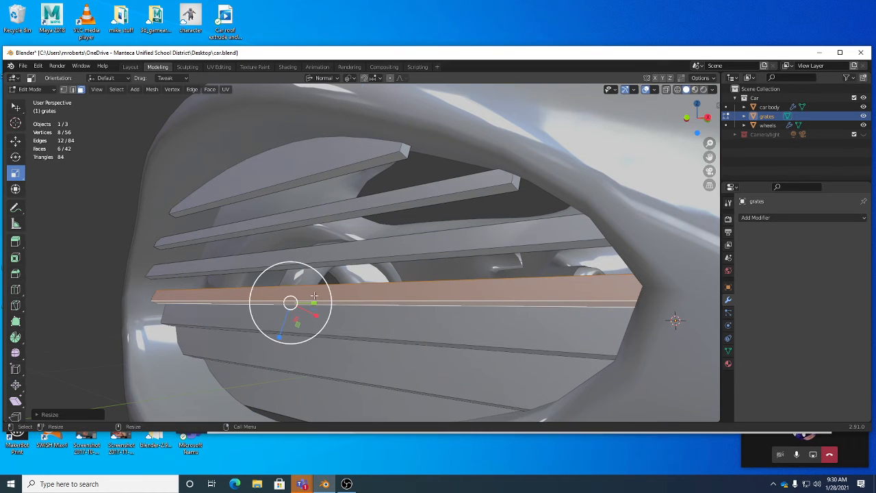
Undo the narrowing of the second, third and fourth slats.
left_click(349, 77)
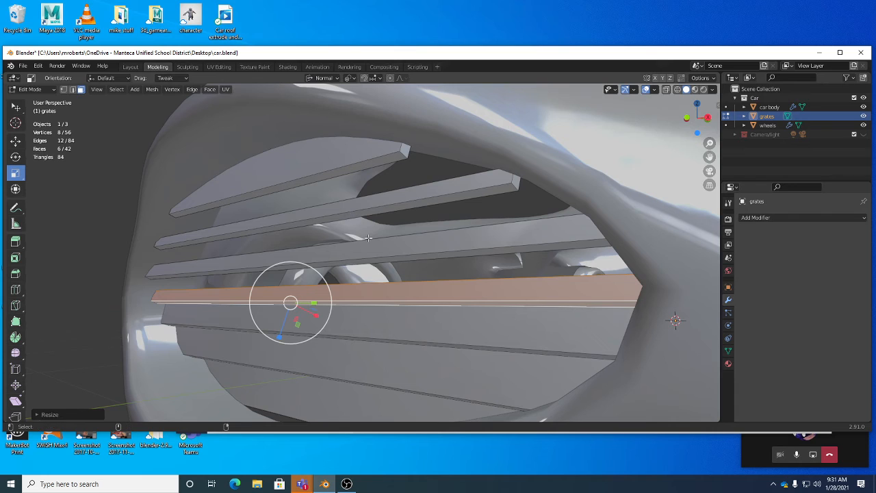
key("ctrl+z")
left_click(365, 216)
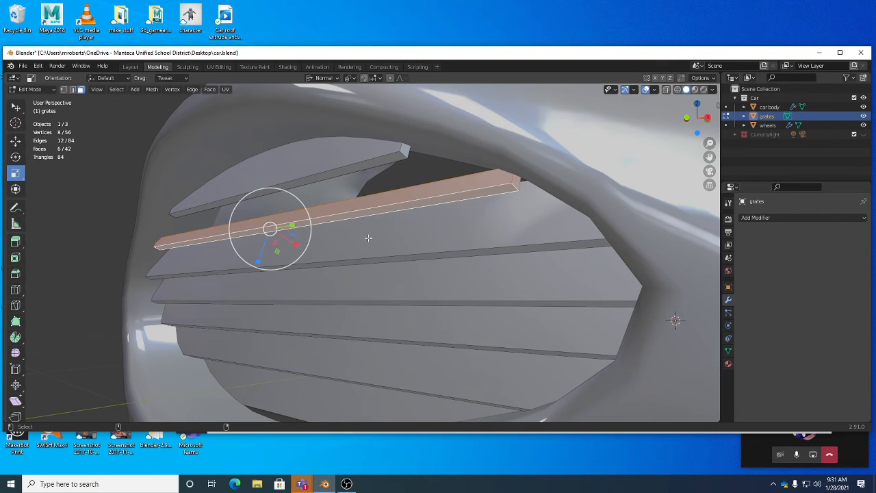
Change the pivot point from Active Element and set the transform orientation back to Global.
left_click(349, 78)
left_click(369, 119)
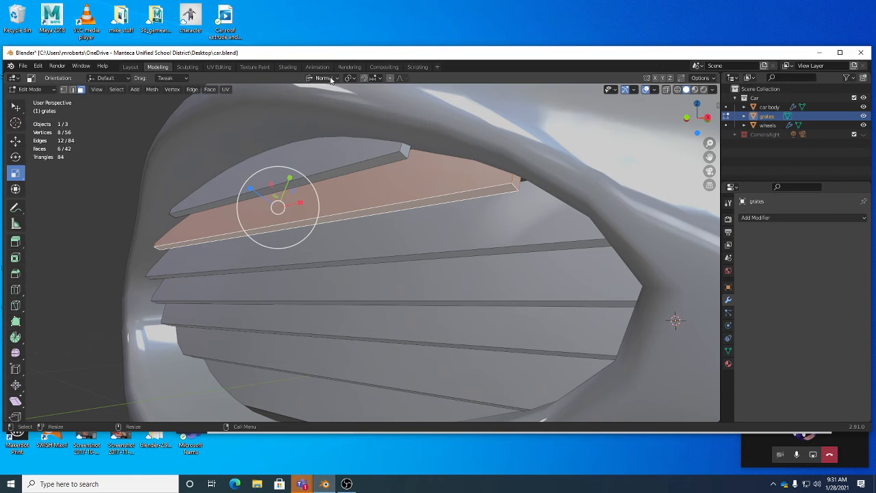
left_click(323, 77)
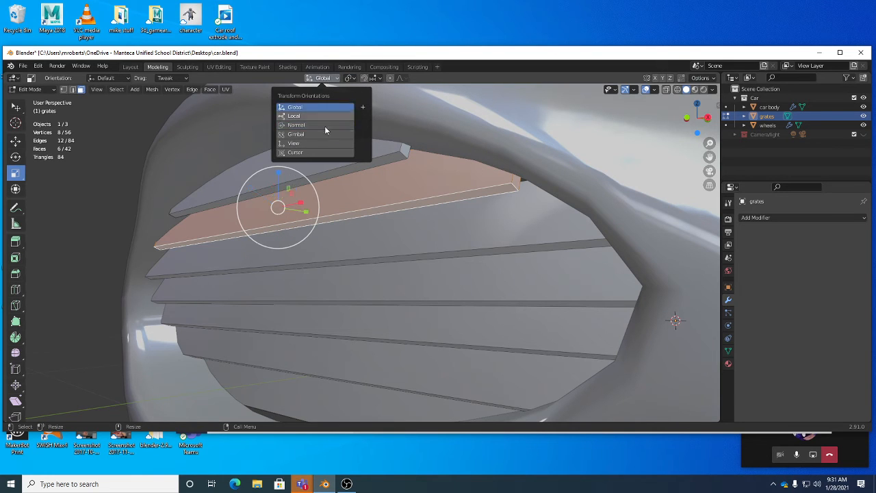
left_click(326, 107)
Deselect all the slats and save car.blend.
left_click(123, 179)
middle_click_drag(123, 180, 288, 247)
key("ctrl+s")
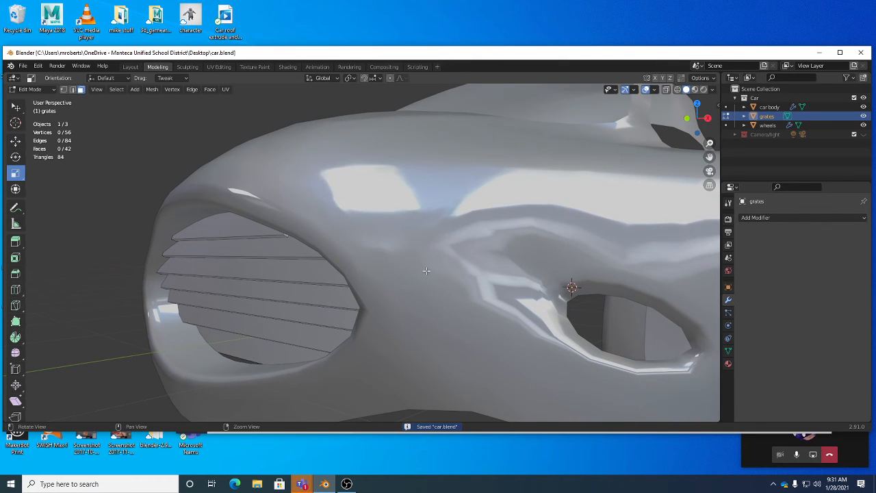
scroll(496, 260, "down", 3)
middle_click_drag(496, 260, 374, 262)
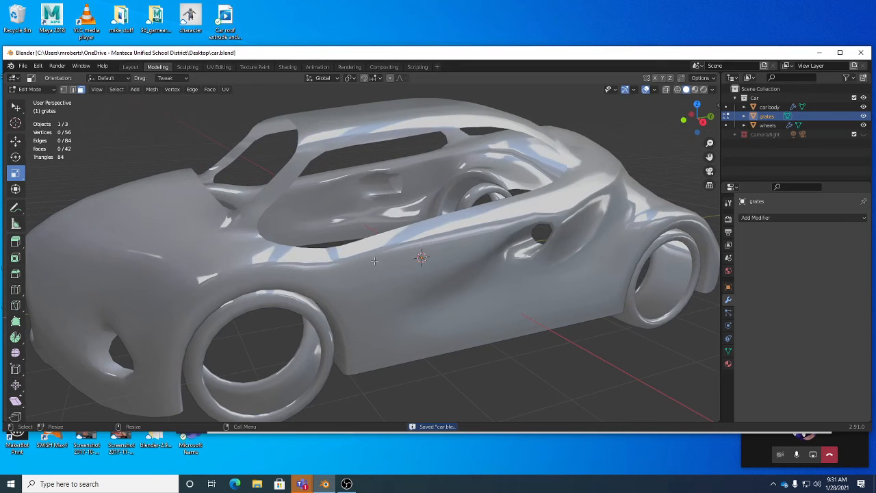
middle_click_drag(454, 256, 420, 268)
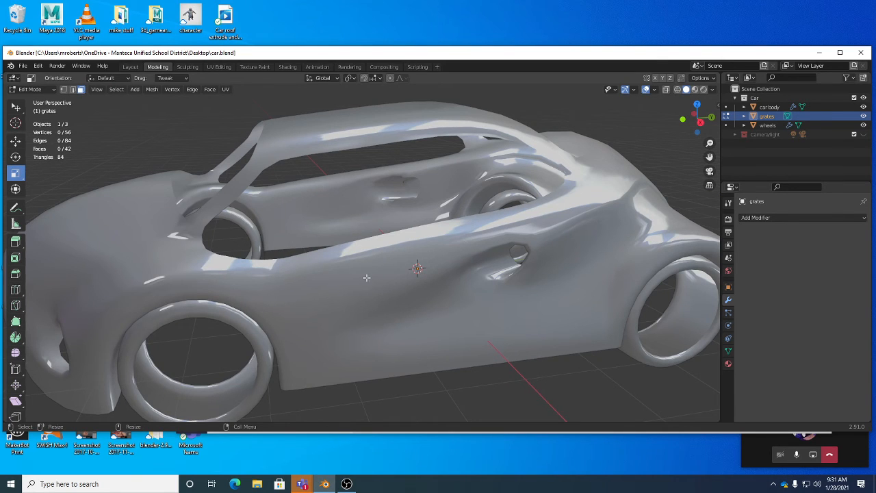
key("ctrl+s")
middle_click_drag(373, 284, 364, 245)
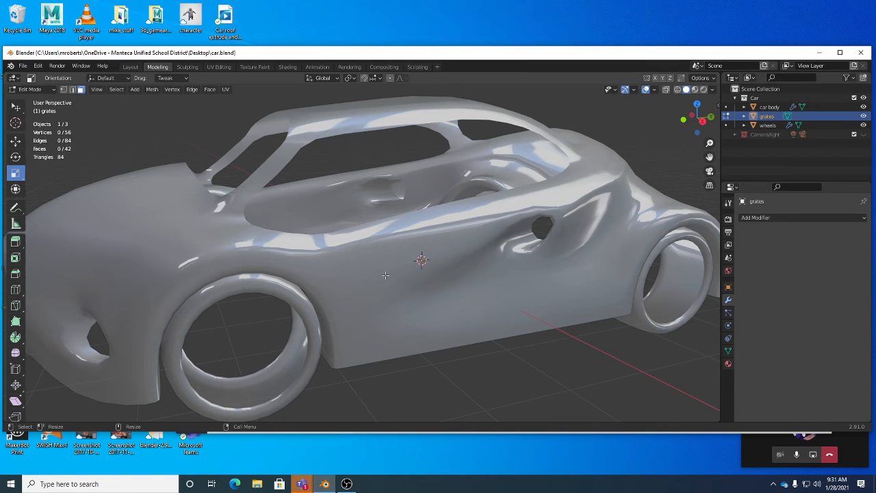
Leave Edit Mode on the grates and start editing the car body mesh.
key("Tab")
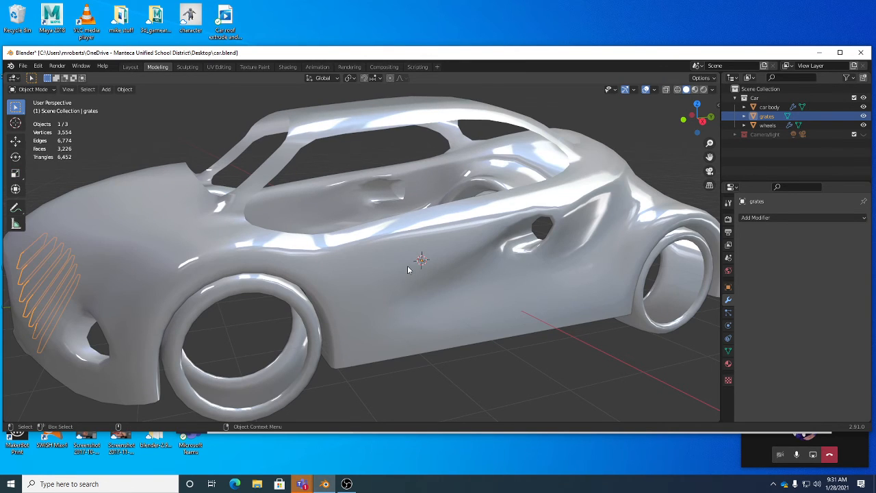
left_click(407, 265)
key("Tab")
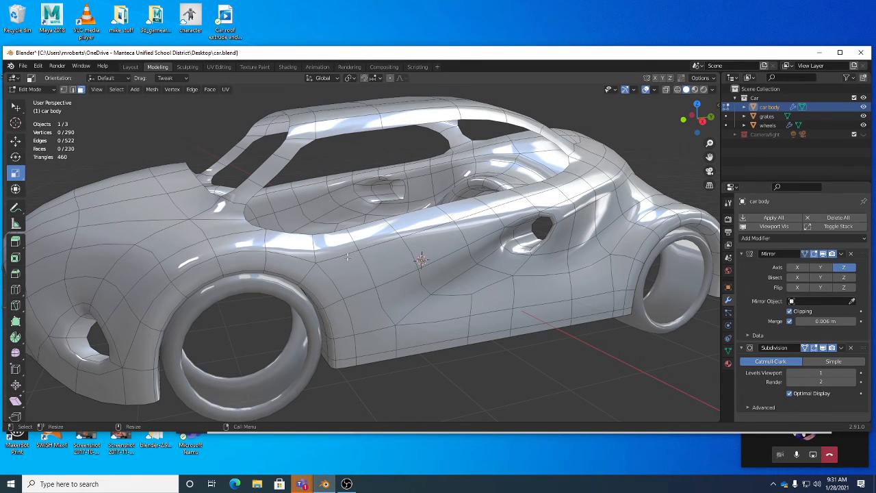
middle_click_drag(348, 257, 367, 262)
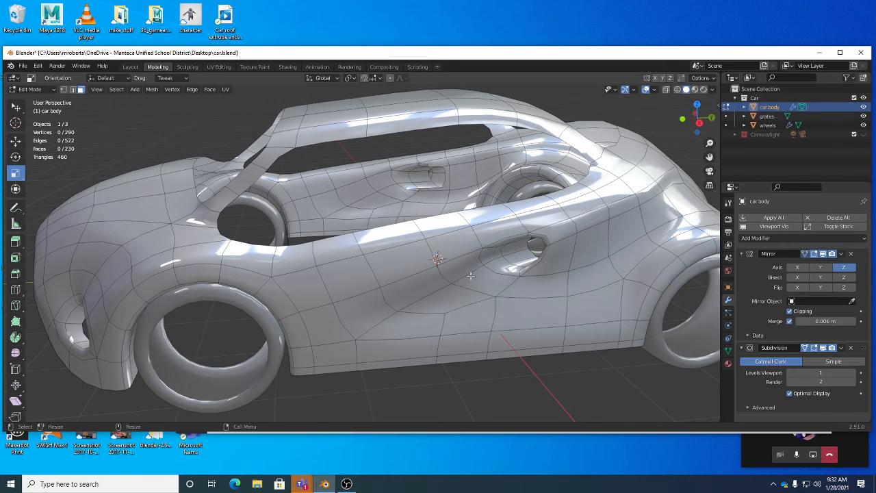
Try circle-selecting faces in the middle of the door area and growing the selection with Select More, and clear the selection.
key("c")
left_click_drag(453, 279, 459, 284)
key("ctrl+KP_Add")
key("ctrl+KP_Add")
key("ctrl+KP_Add")
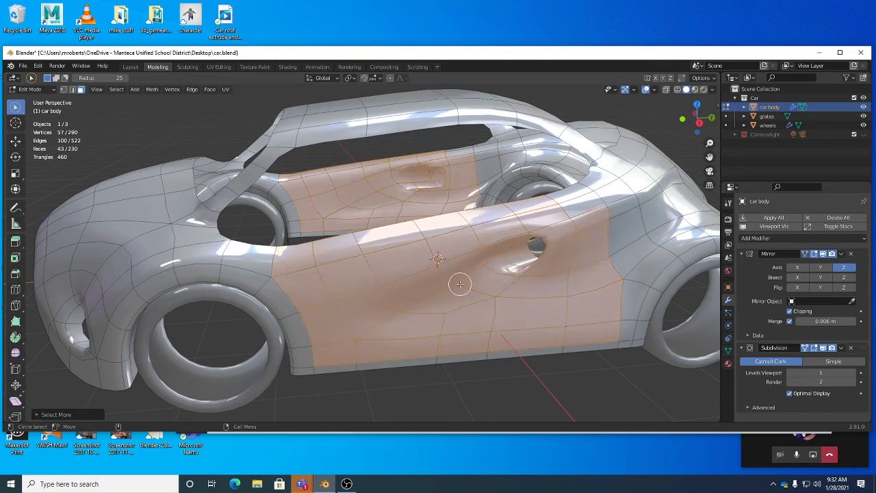
left_click(117, 89)
mouse_move(135, 215)
middle_click_drag(477, 332, 471, 325)
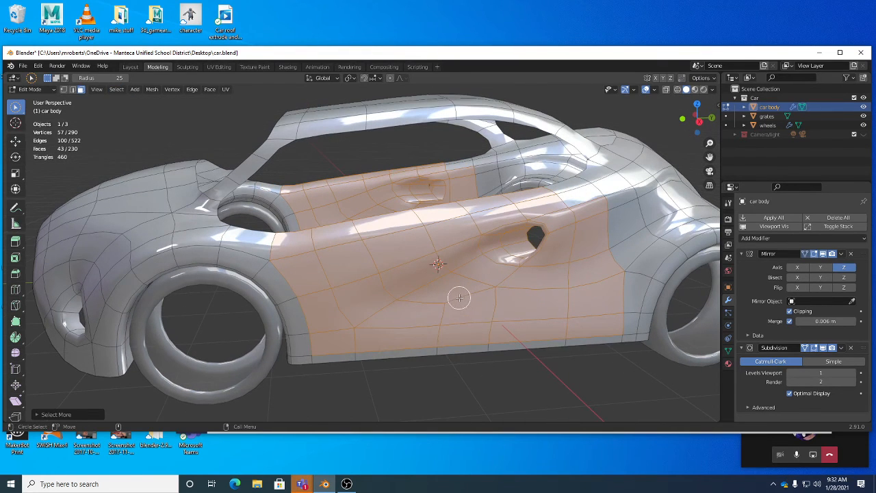
key("Escape")
key("alt+a")
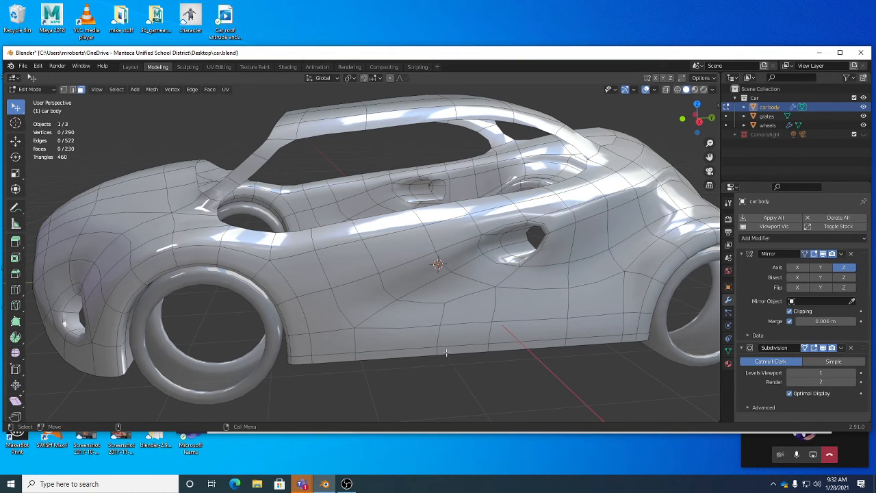
Switch to edge selection and select the two vertical edge lines that bound the front and rear of the door.
key("2")
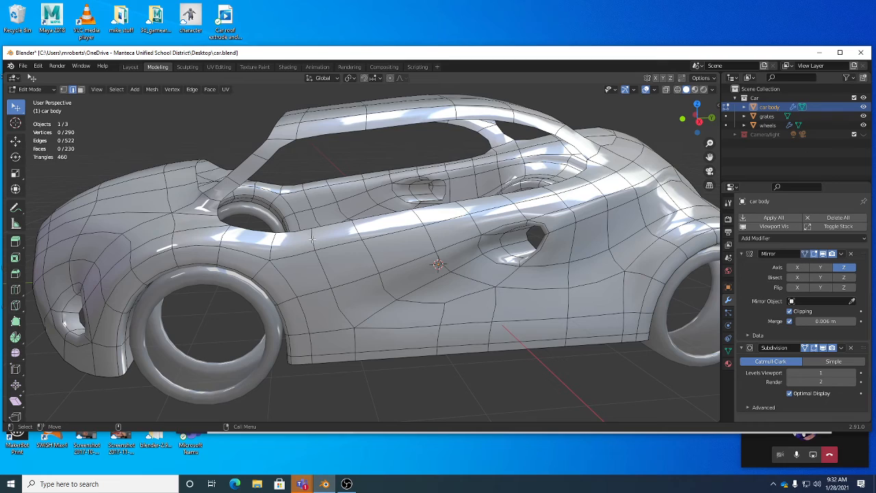
left_click(314, 248, "alt")
middle_click_drag(318, 258, 508, 255)
left_click(344, 253, "alt+shift")
left_click(469, 221, "alt+shift")
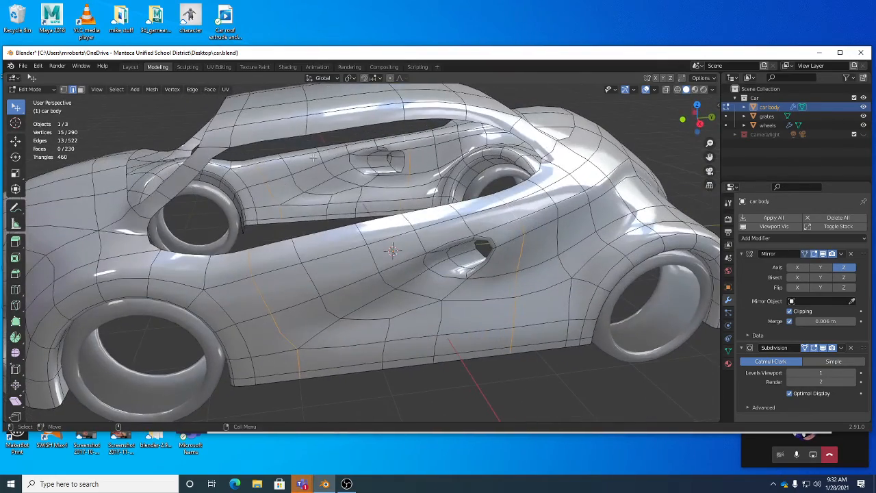
Select the door region between the two edge lines with Select Loop Inner-Region.
left_click(117, 90)
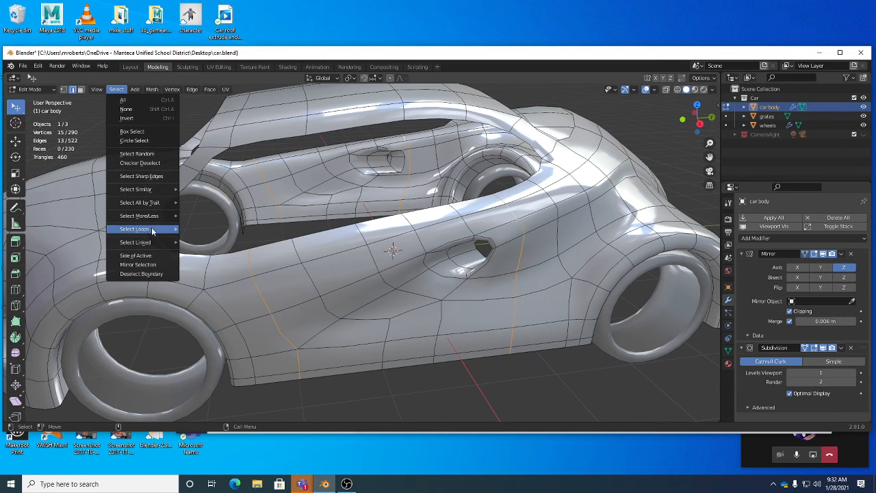
mouse_move(151, 242)
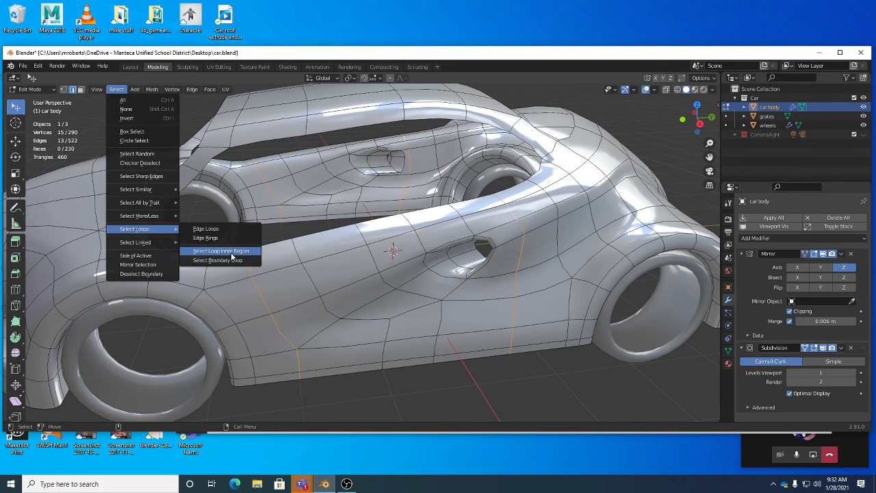
left_click(233, 256)
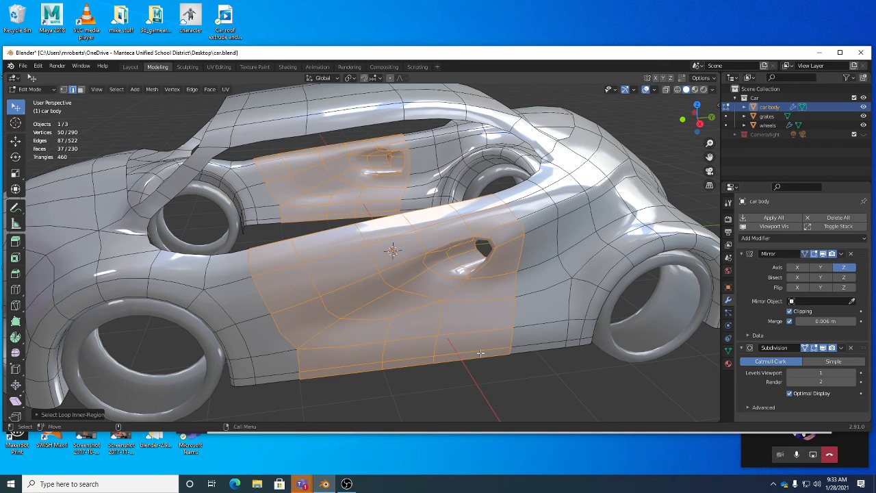
middle_click_drag(481, 283, 469, 313)
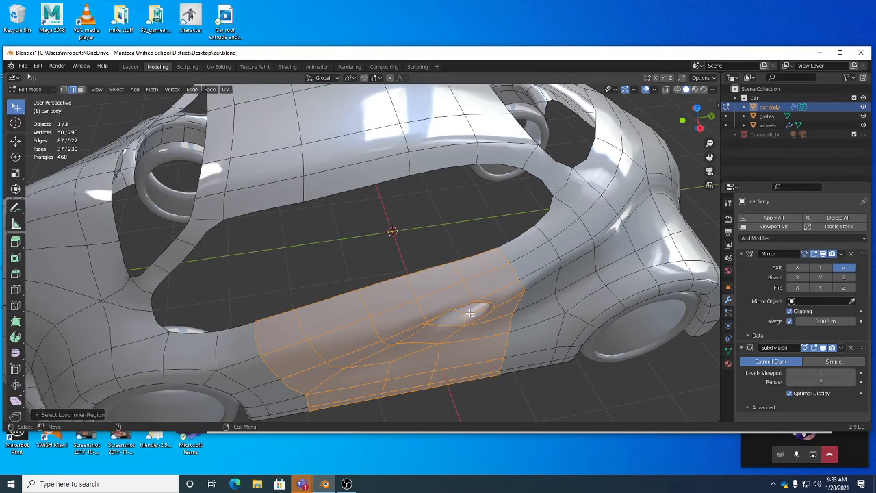
left_click(117, 89)
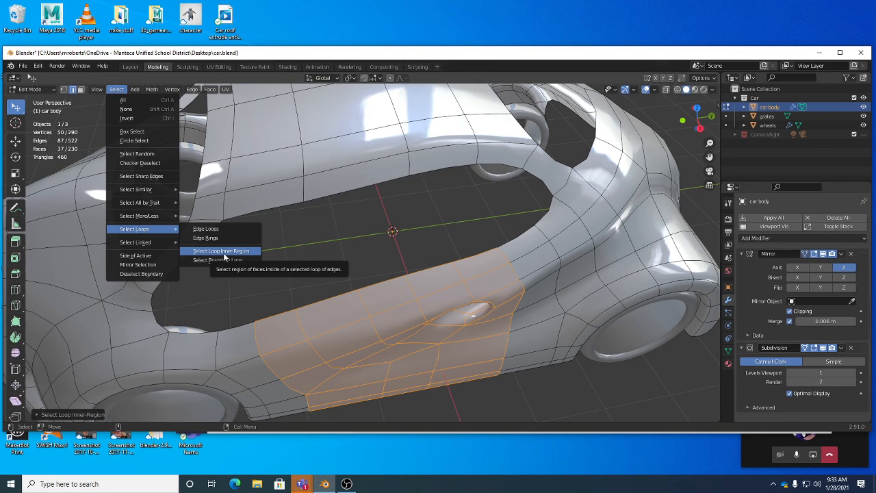
left_click(224, 252)
middle_click_drag(225, 255, 497, 220)
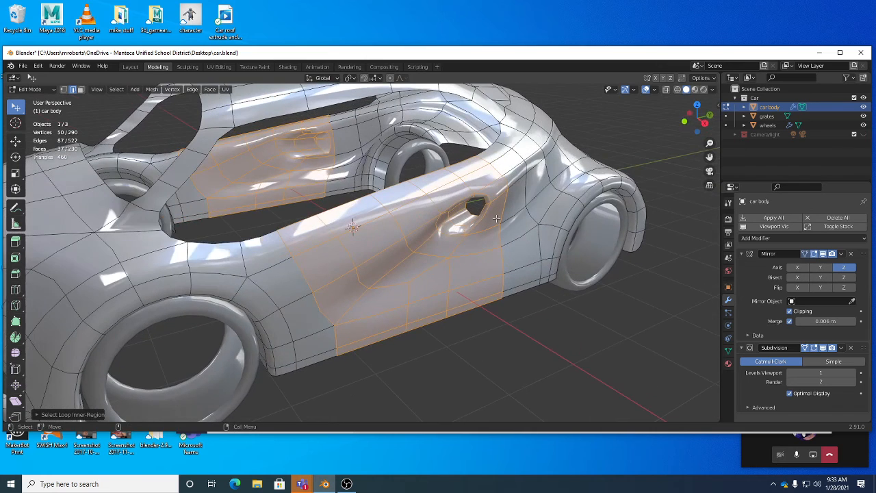
Try Edge Split on the whole selected door region and undo it.
right_click(528, 333)
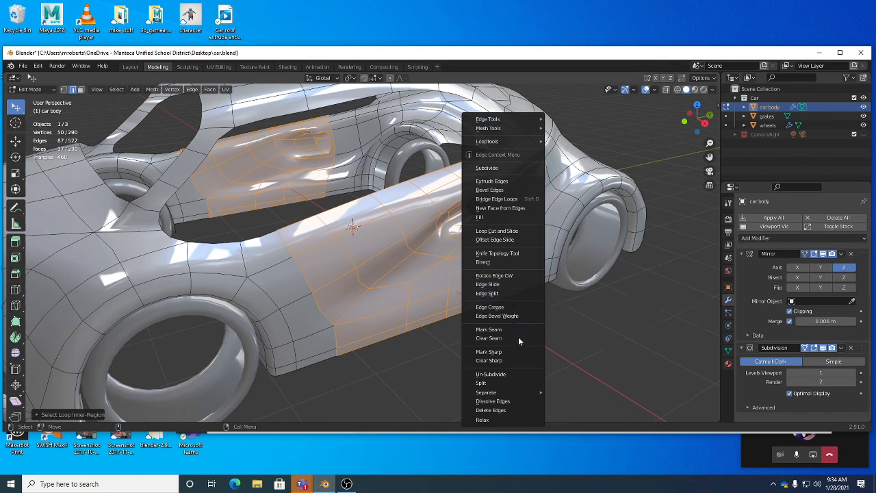
mouse_move(519, 395)
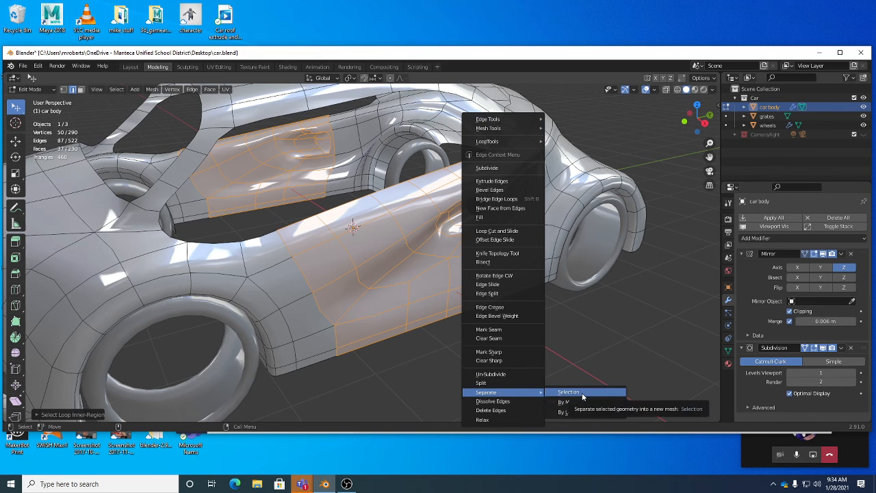
left_click(499, 294)
middle_click_drag(497, 298, 475, 300)
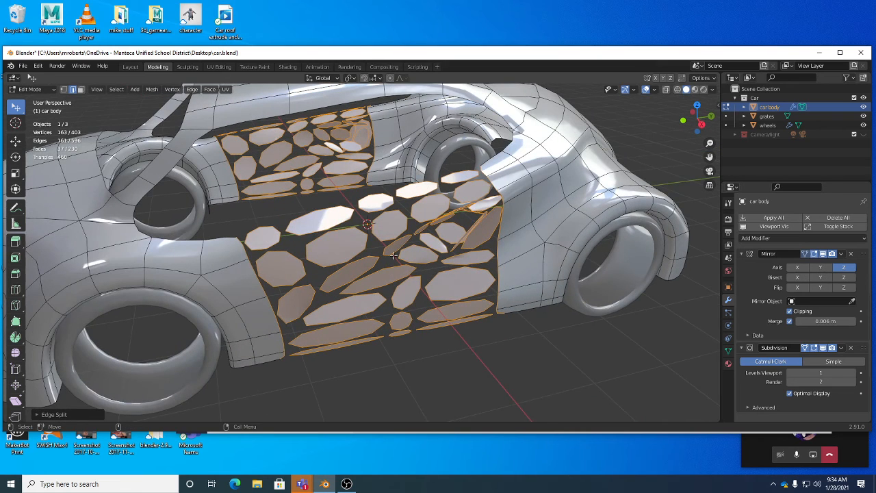
key("ctrl+z")
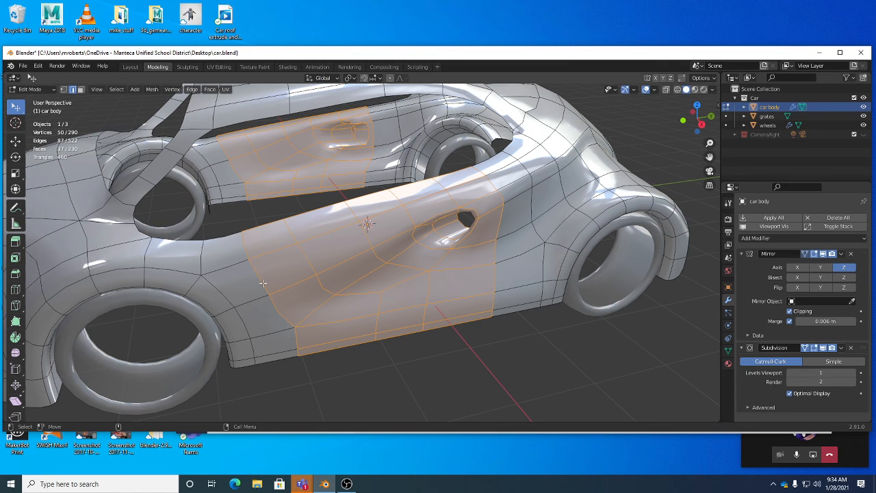
Clear the selection and select the two vertical edge lines that bound the front and rear of the door.
key("alt+a")
left_click(294, 334, "alt")
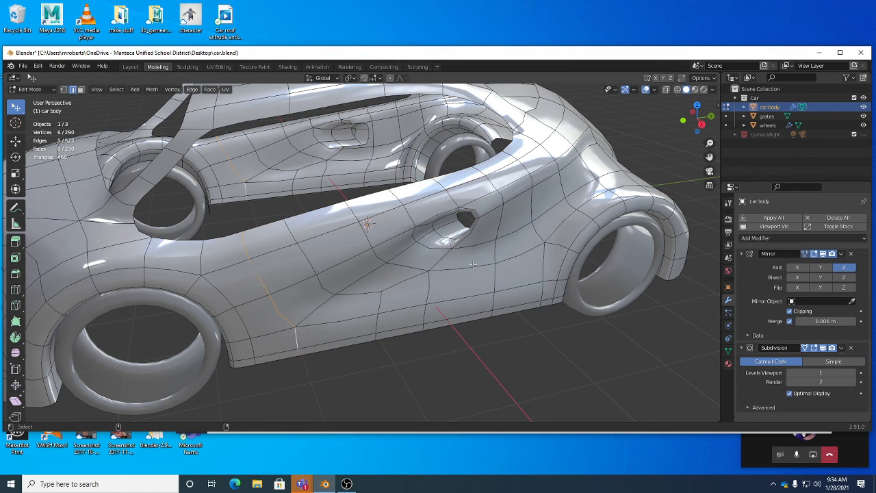
left_click(494, 251, "alt+shift")
Try Edge Split on the two selected door boundary lines.
key("ctrl+e")
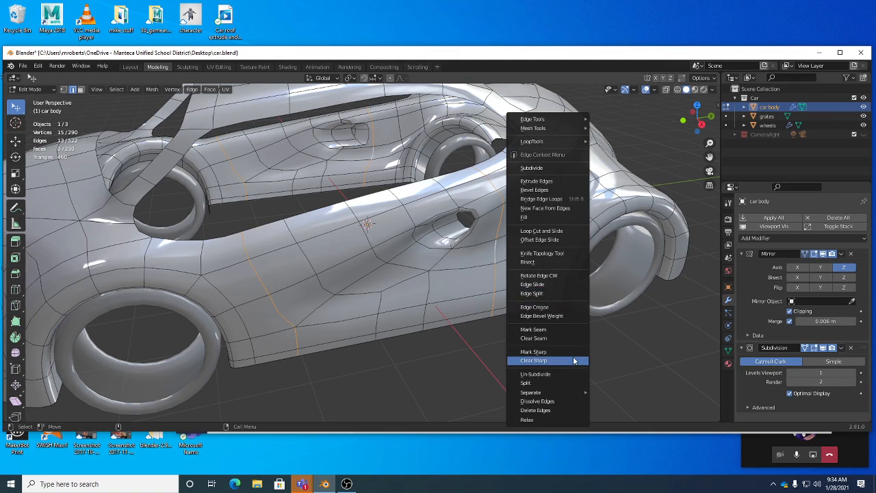
left_click(560, 292)
mouse_move(329, 265)
middle_mouse_down()
mouse_move(313, 234)
mouse_move(330, 265)
middle_mouse_up()
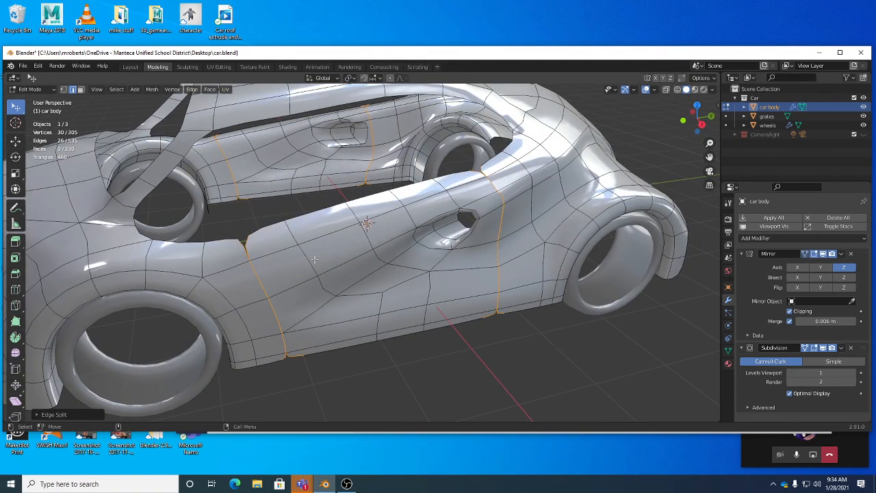
Switch to face selection and select all the faces of the split door with Select Linked.
key("3")
left_click(328, 248)
key("ctrl+l")
middle_click_drag(410, 303, 488, 313)
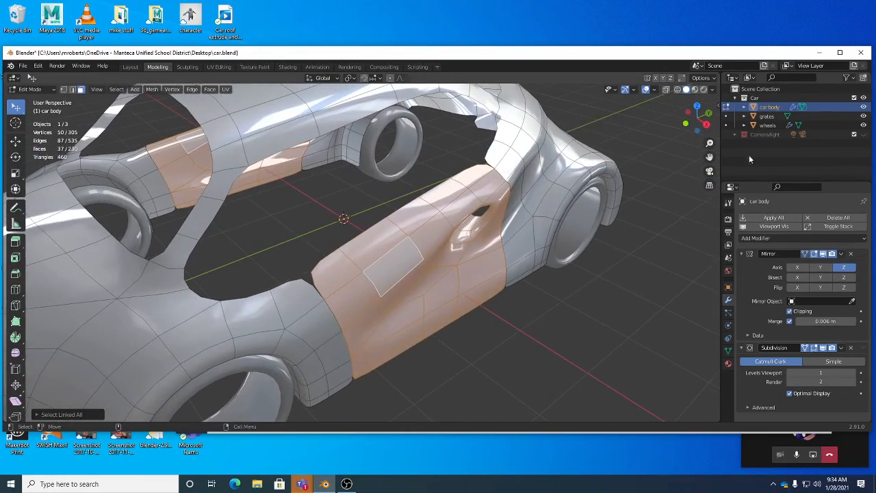
middle_click_drag(486, 227, 521, 255)
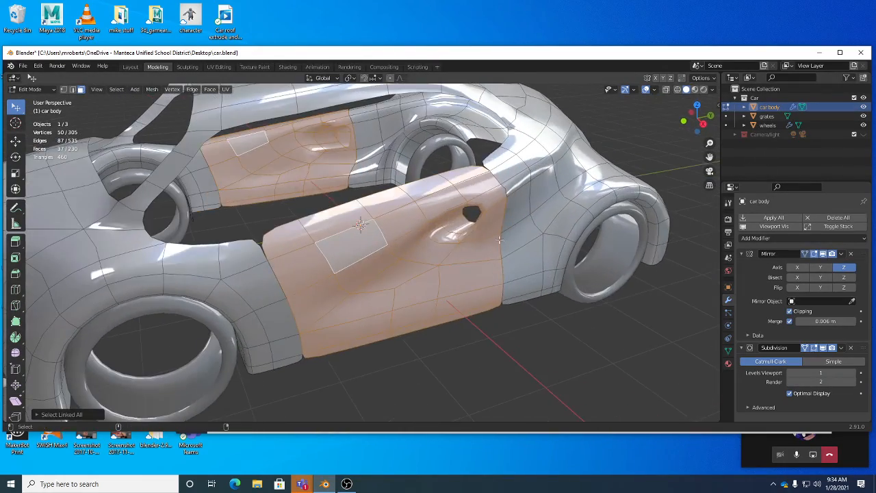
Undo the linked face selection and the Edge Split, going back to the two selected boundary lines.
key("ctrl+z")
key("ctrl+z")
key("ctrl+z")
key("ctrl+z")
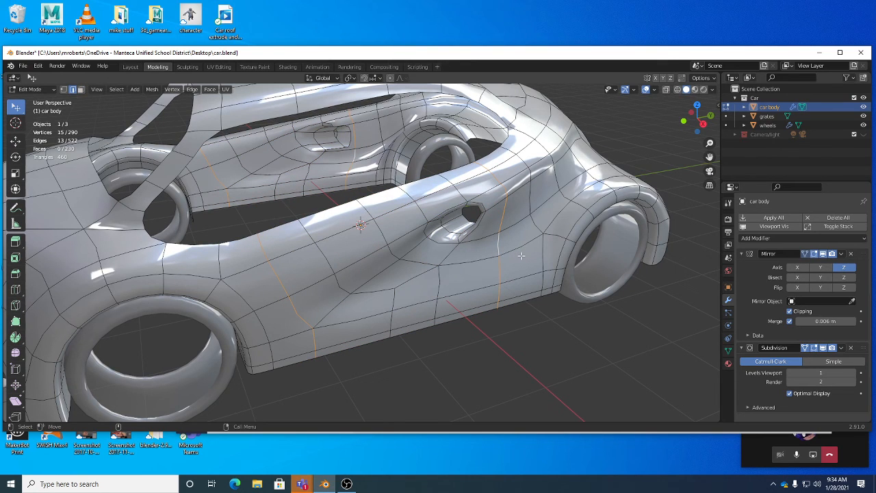
Select the door faces between the two boundary lines with Select Loop Inner-Region.
left_click(116, 89)
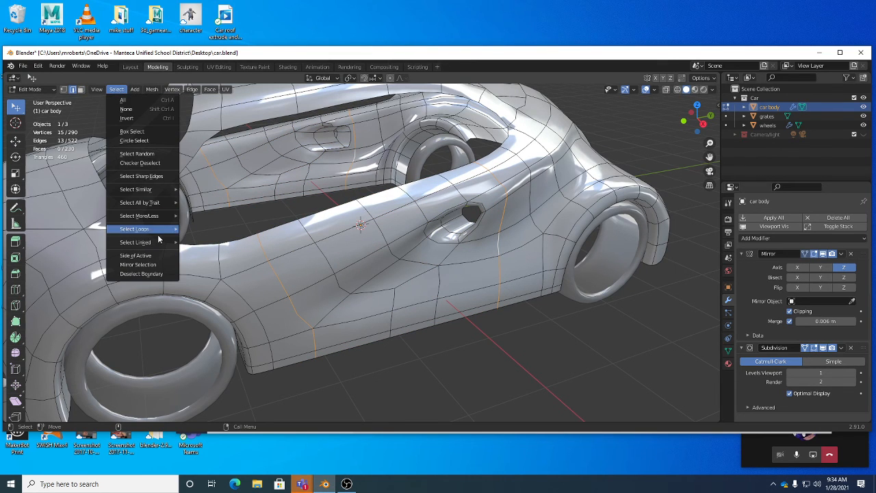
mouse_move(163, 242)
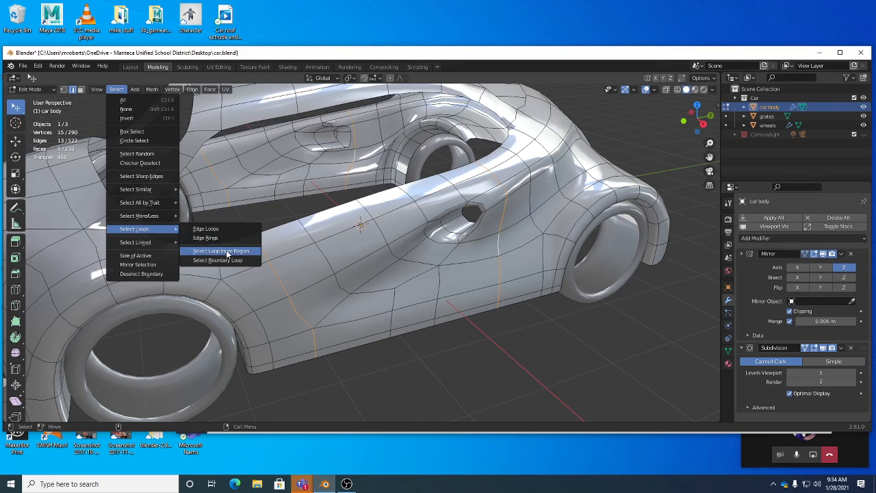
left_click(225, 251)
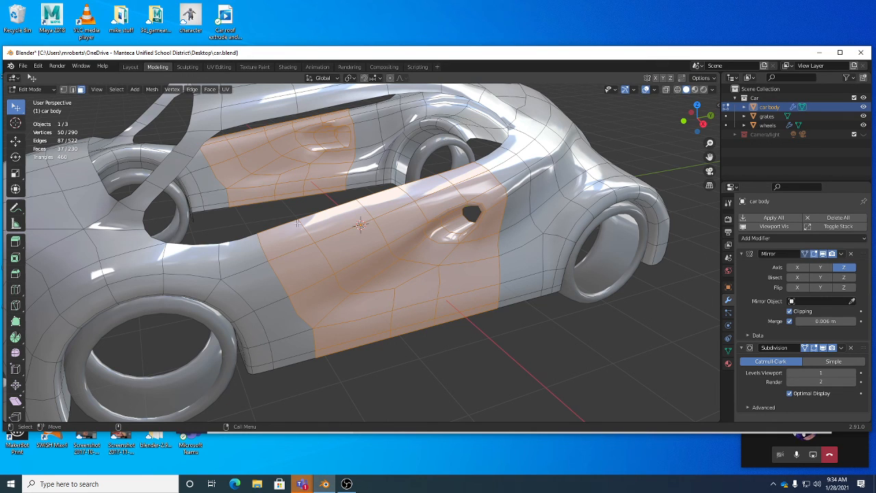
Separate the selected door faces from the car body into a new object by selection.
right_click(538, 338)
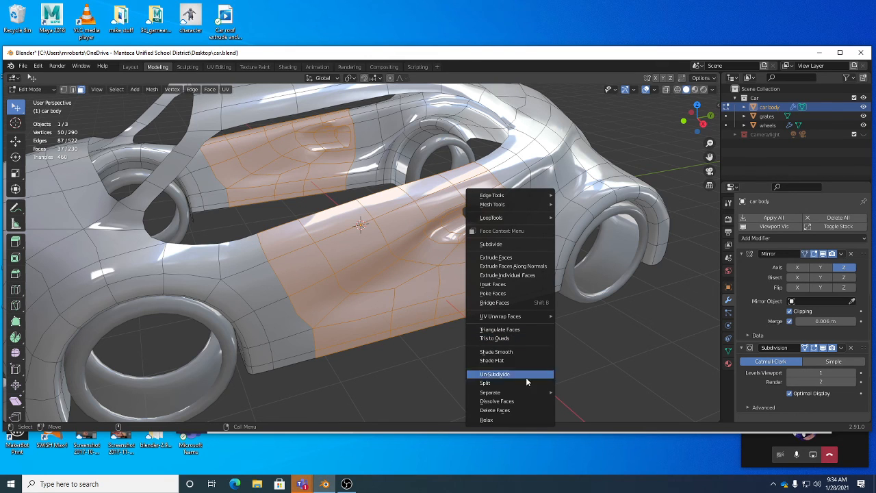
mouse_move(524, 391)
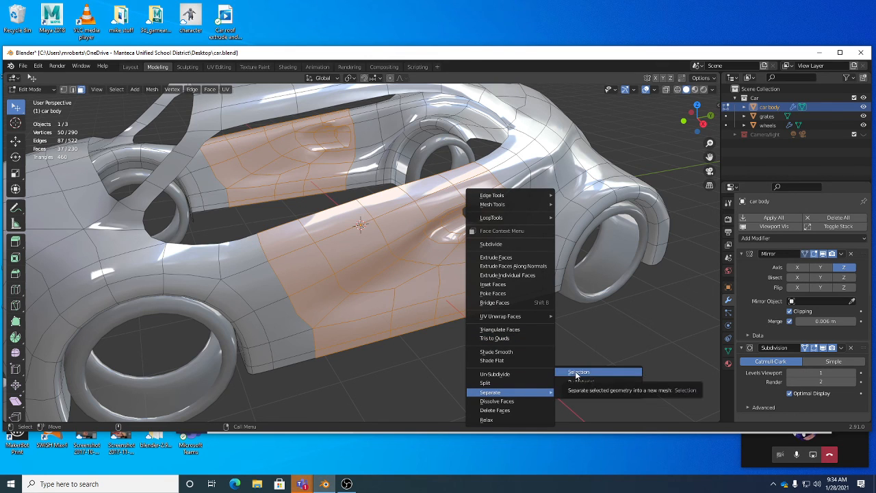
left_click(577, 373)
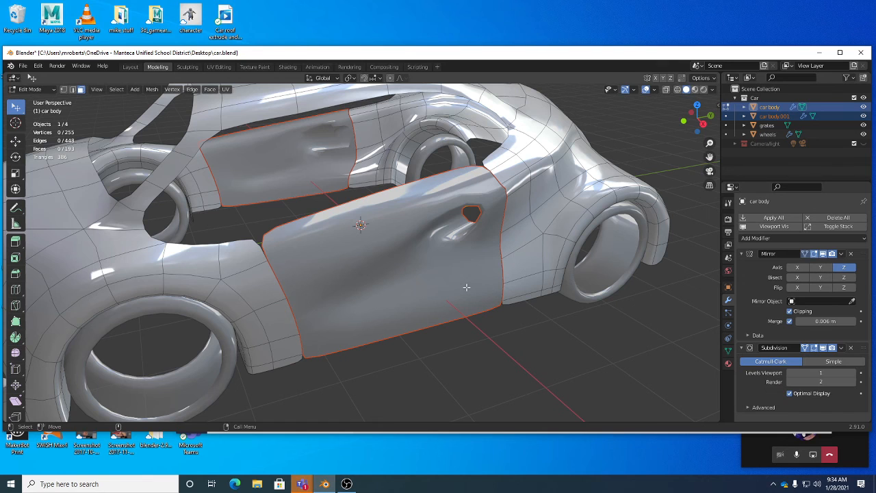
Return to Object Mode and select the door and the car body alternately to check the separation, ending on the door.
key("Tab")
left_click(468, 255)
left_click(531, 239)
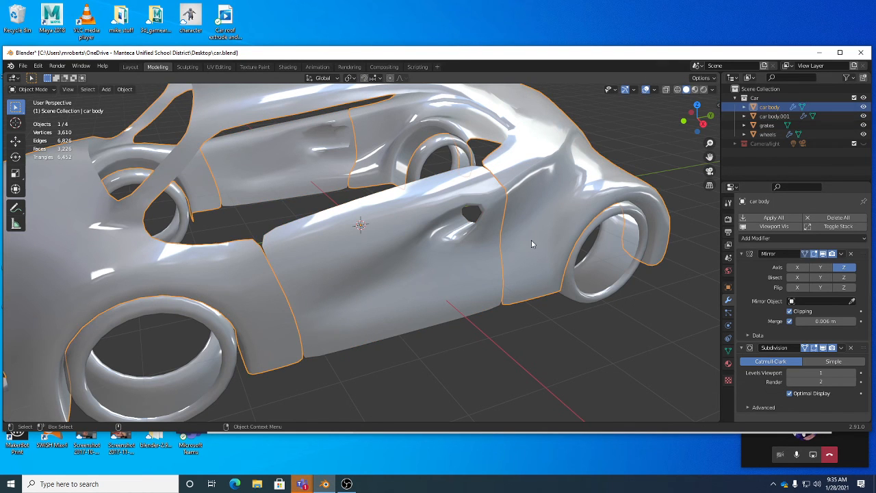
left_click(473, 252)
left_click(535, 249)
left_click(472, 264)
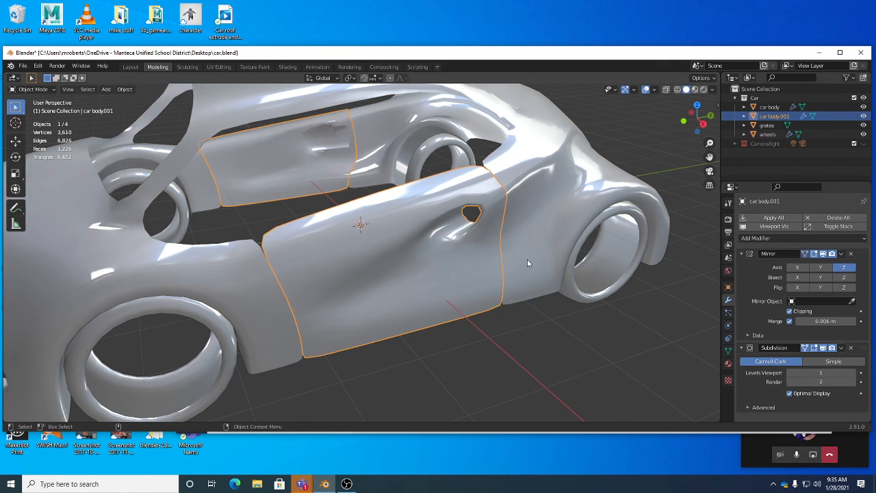
left_click(531, 263)
left_click(470, 264)
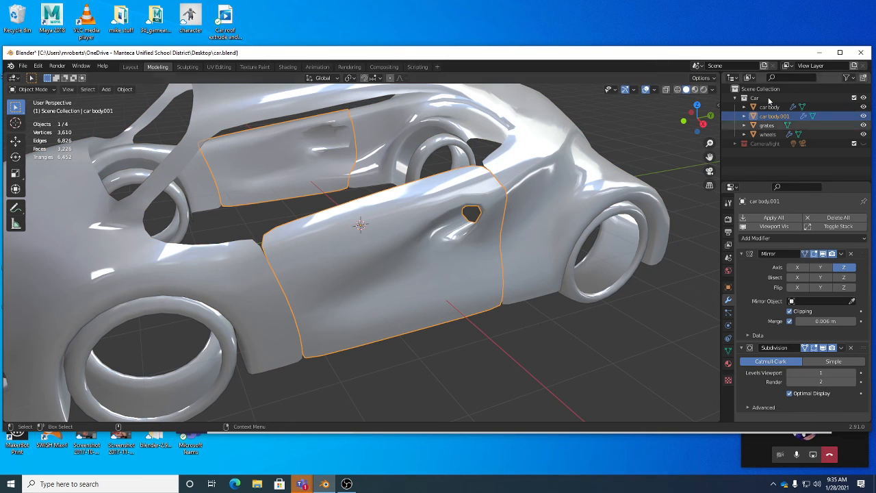
middle_click_drag(416, 225, 441, 225)
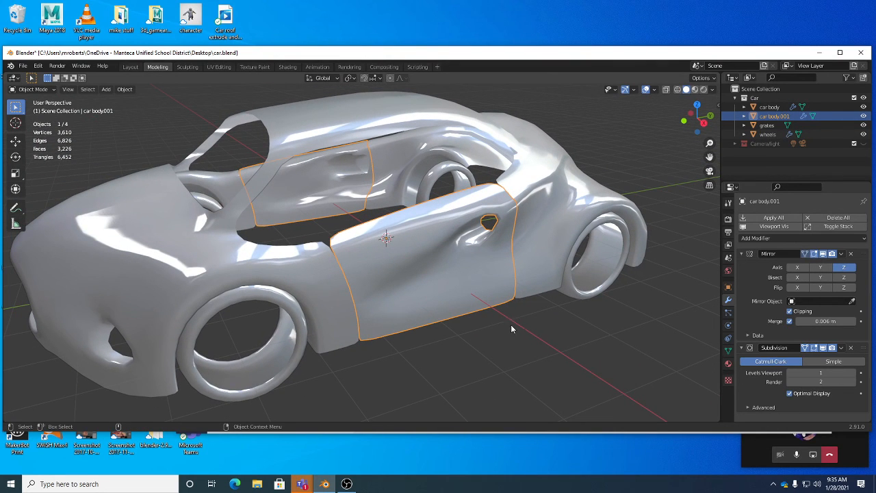
Try selecting all linked door faces in Edit Mode and separating them by selection, and return to Object Mode.
key("Tab")
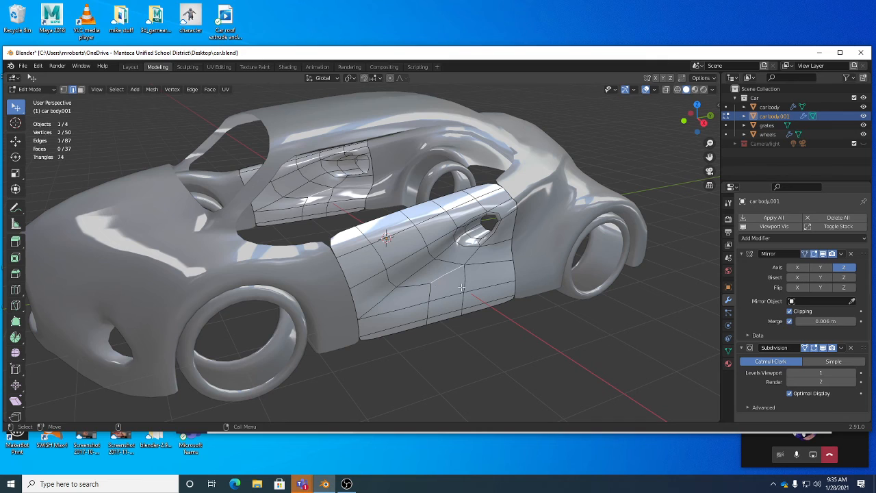
right_click(462, 290)
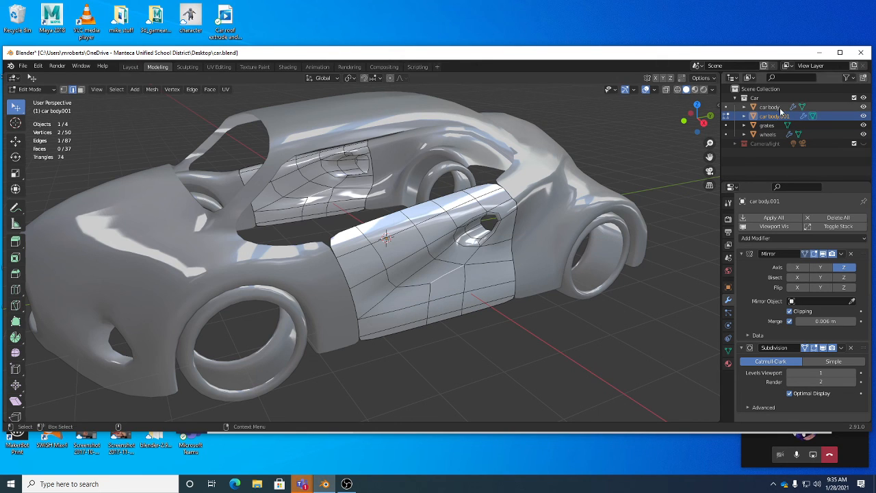
key("3")
key("ctrl+l")
right_click(431, 227)
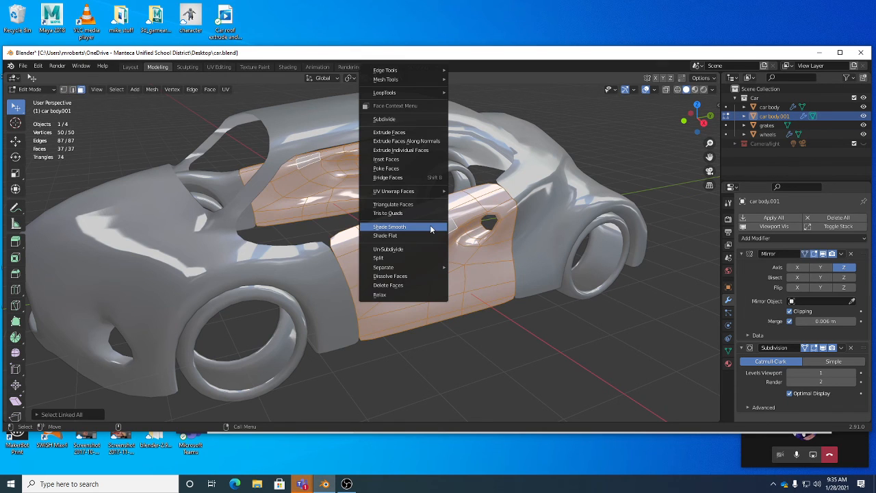
mouse_move(425, 268)
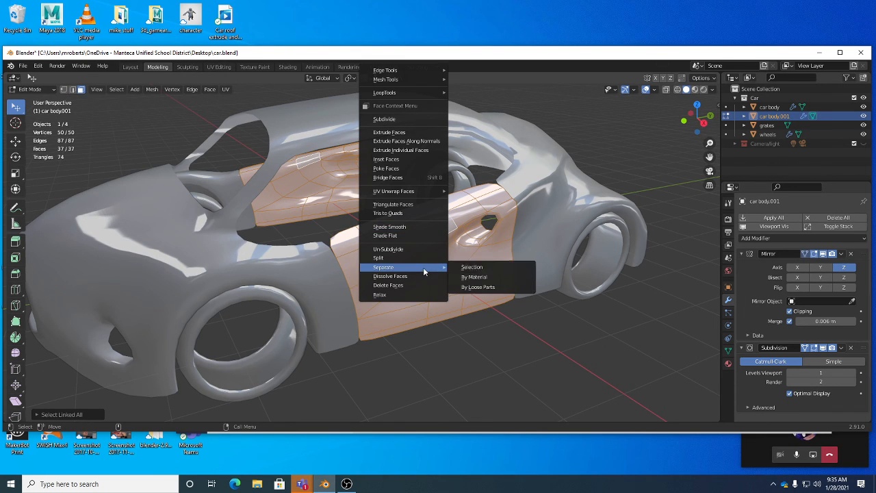
left_click(465, 269)
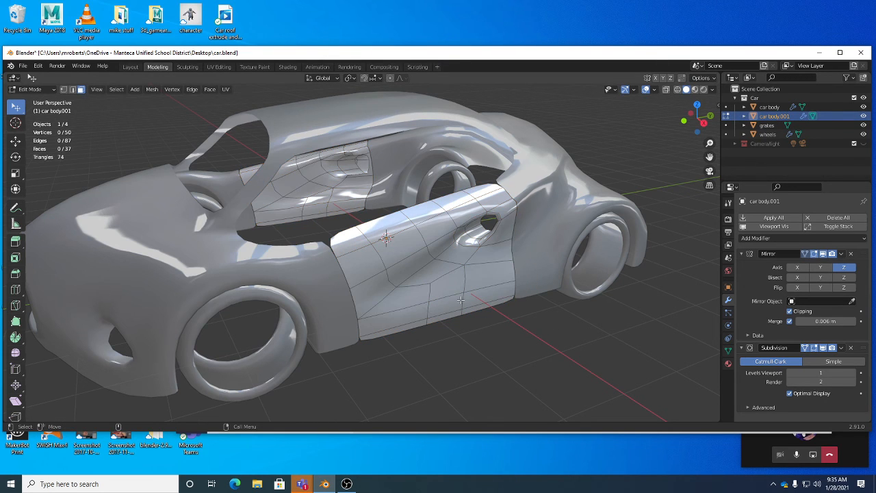
key("Tab")
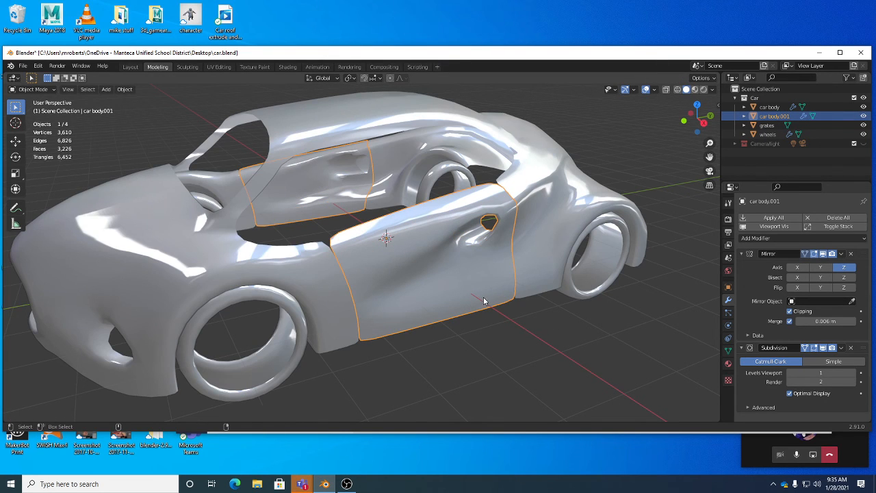
Save the car.blend file and switch to OBS.
key("ctrl+s")
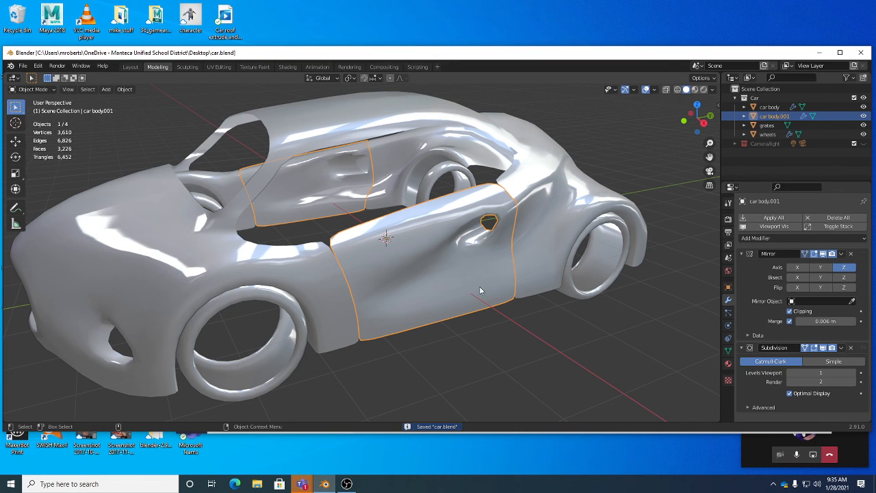
middle_click_drag(478, 285, 484, 288)
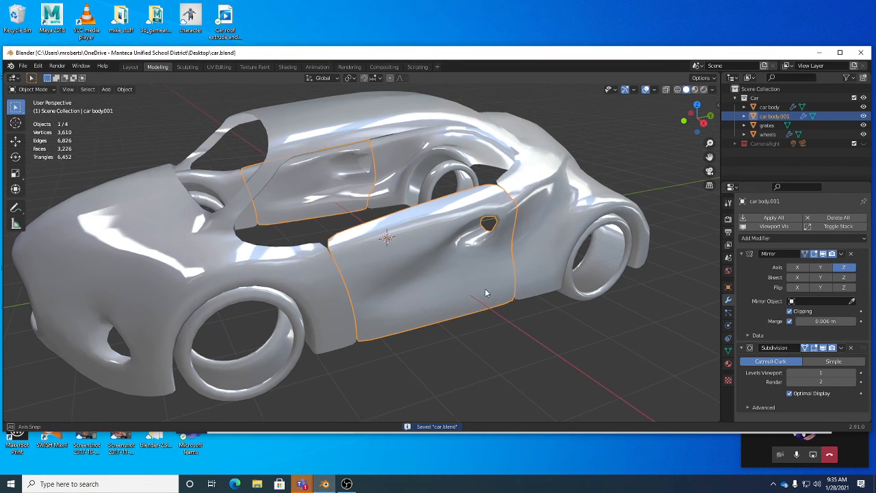
key("ctrl+s")
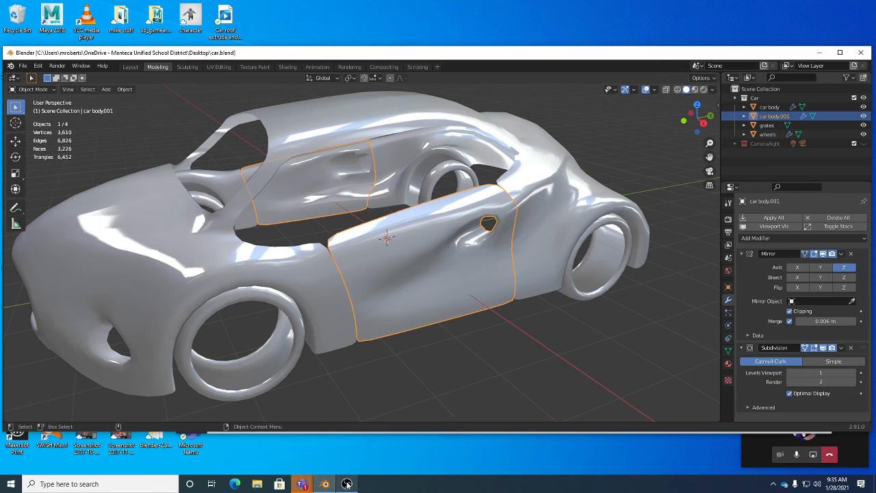
mouse_move(347, 483)
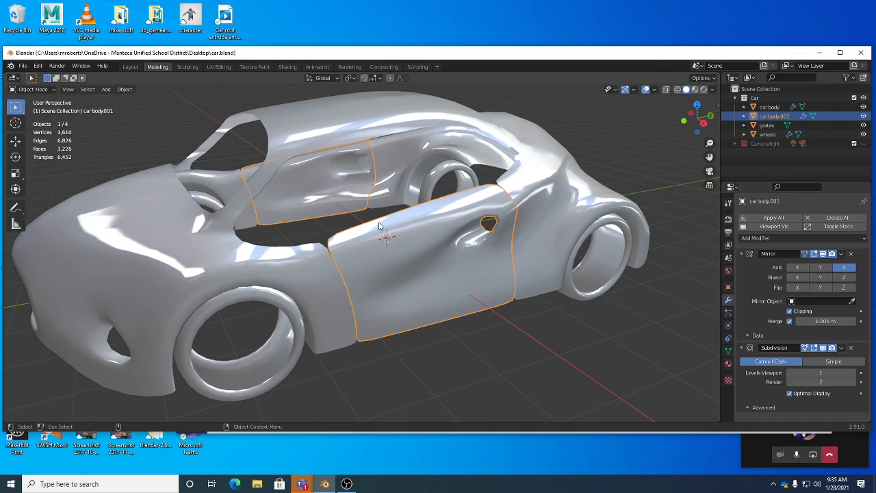
left_click(347, 484)
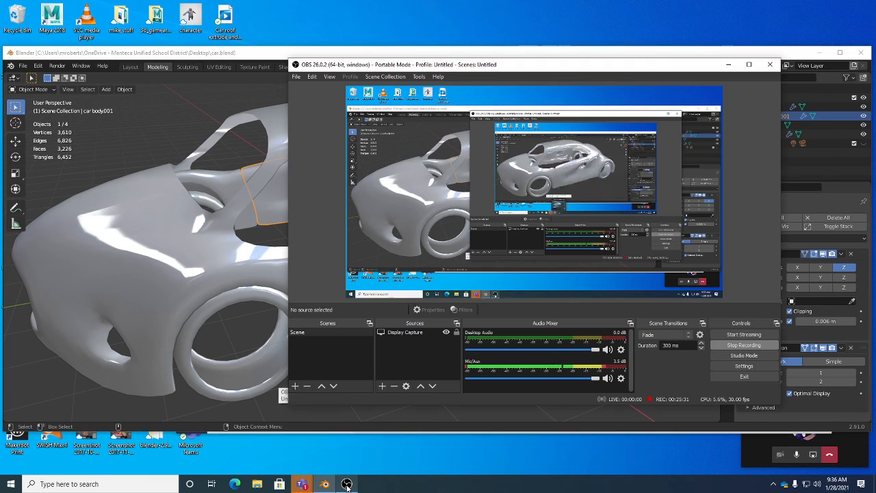